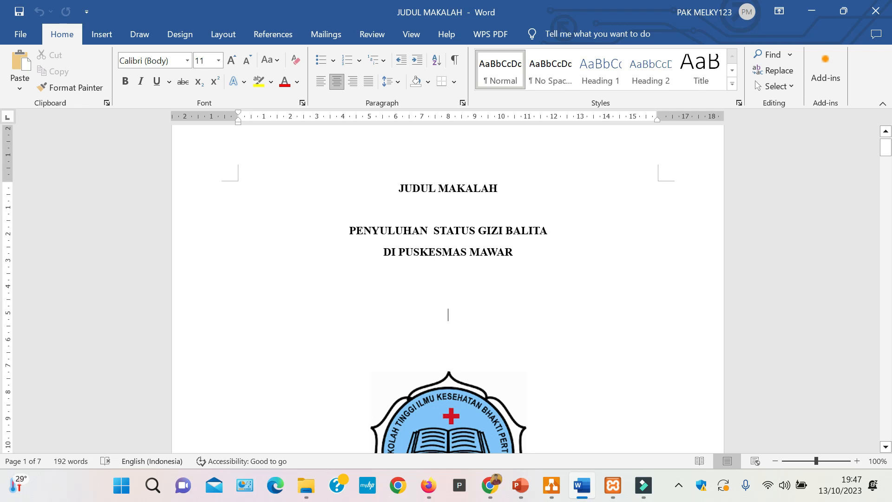
- Examine the paper's cover page, covering the title lines, the school logo, the author list and the institution and year lines
{"action": "scroll", "coordinate": [448, 313], "scroll_direction": "down", "scroll_amount": 6}
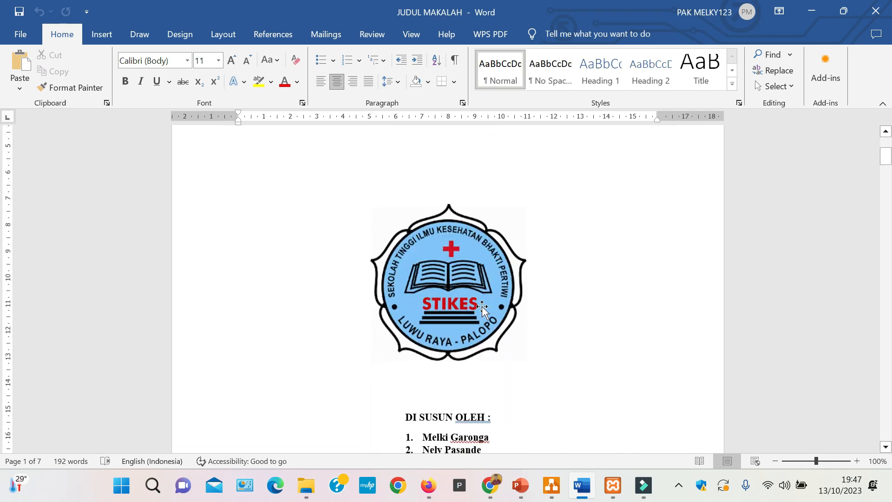
{"action": "scroll", "coordinate": [477, 282], "scroll_direction": "up", "scroll_amount": 3}
{"action": "scroll", "coordinate": [477, 282], "scroll_direction": "down", "scroll_amount": 8}
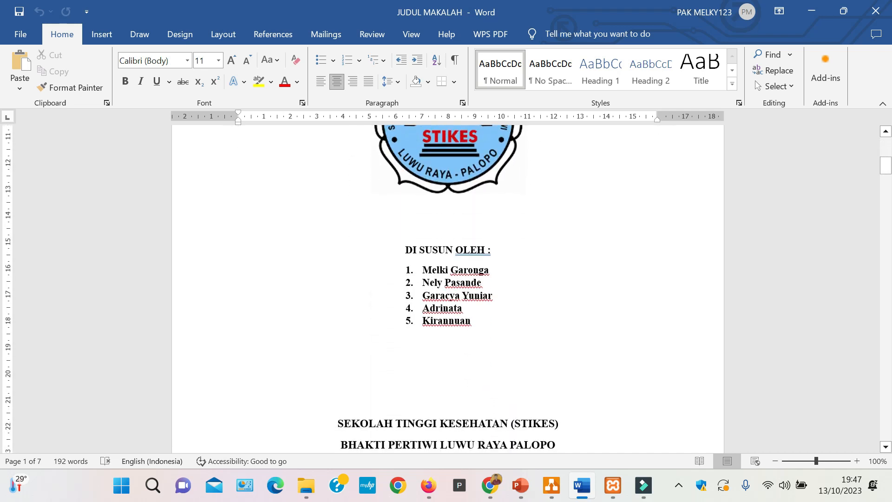
{"action": "left_click_drag", "start_coordinate": [398, 248], "coordinate": [481, 346]}
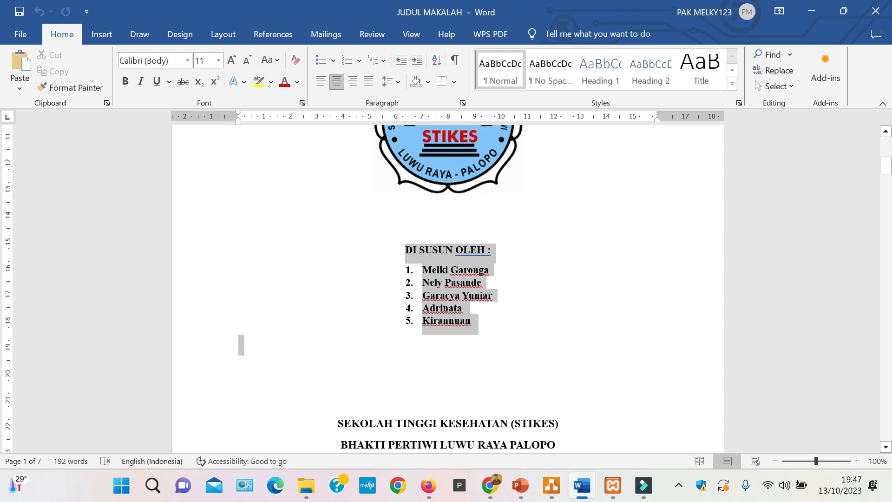
{"action": "left_click", "coordinate": [478, 360]}
{"action": "scroll", "coordinate": [478, 360], "scroll_direction": "down", "scroll_amount": 3}
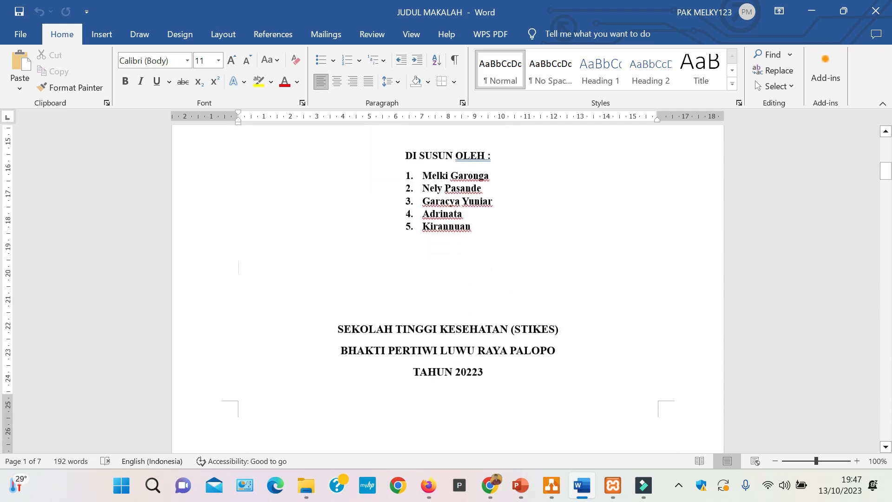
{"action": "left_click", "coordinate": [331, 322]}
{"action": "left_click_drag", "start_coordinate": [330, 322], "coordinate": [491, 374]}
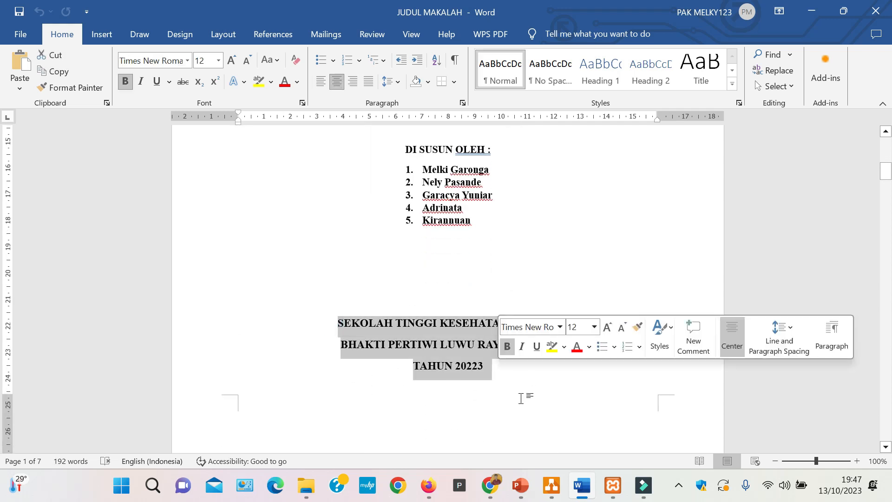
{"action": "scroll", "coordinate": [521, 396], "scroll_direction": "up", "scroll_amount": 9}
{"action": "scroll", "coordinate": [448, 288], "scroll_direction": "up", "scroll_amount": 3}
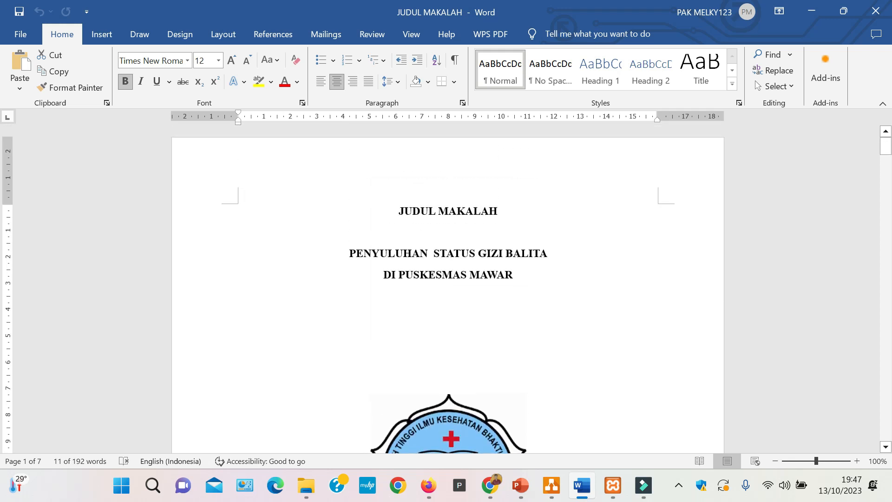
{"action": "left_click_drag", "start_coordinate": [519, 279], "coordinate": [348, 253]}
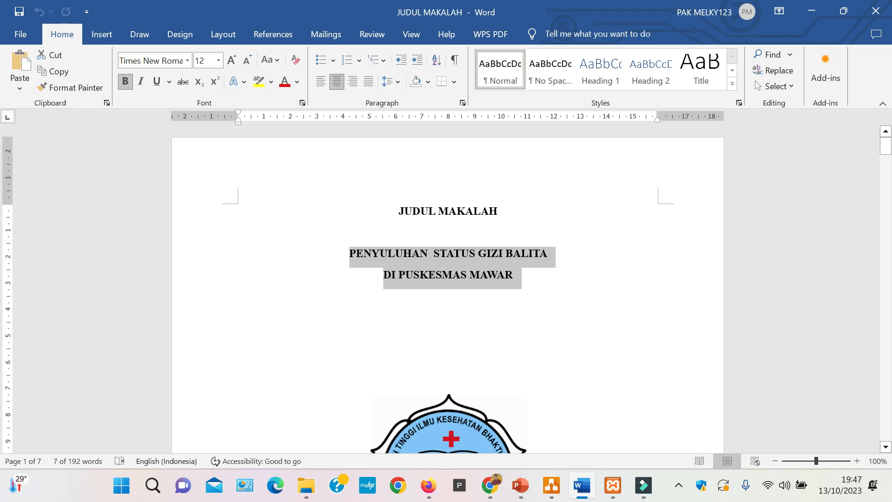
{"action": "scroll", "coordinate": [478, 288], "scroll_direction": "down", "scroll_amount": 3}
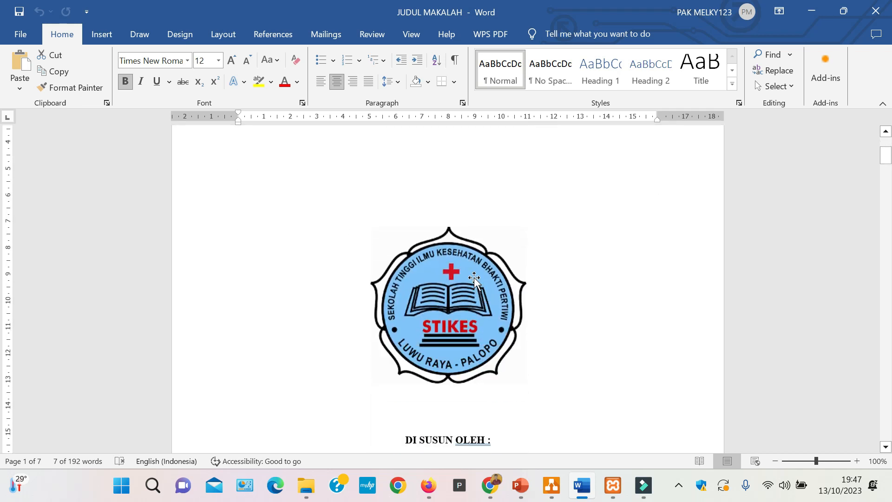
{"action": "left_click", "coordinate": [478, 283]}
{"action": "left_click", "coordinate": [588, 325]}
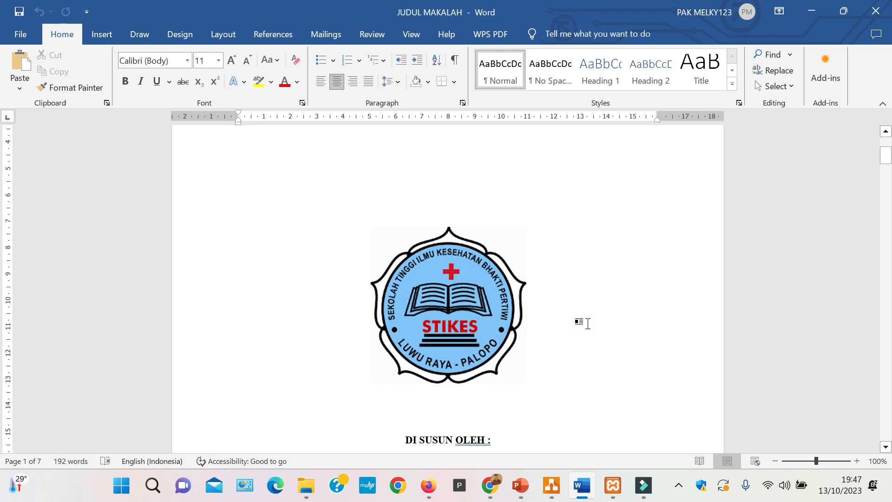
{"action": "scroll", "coordinate": [587, 324], "scroll_direction": "down", "scroll_amount": 8}
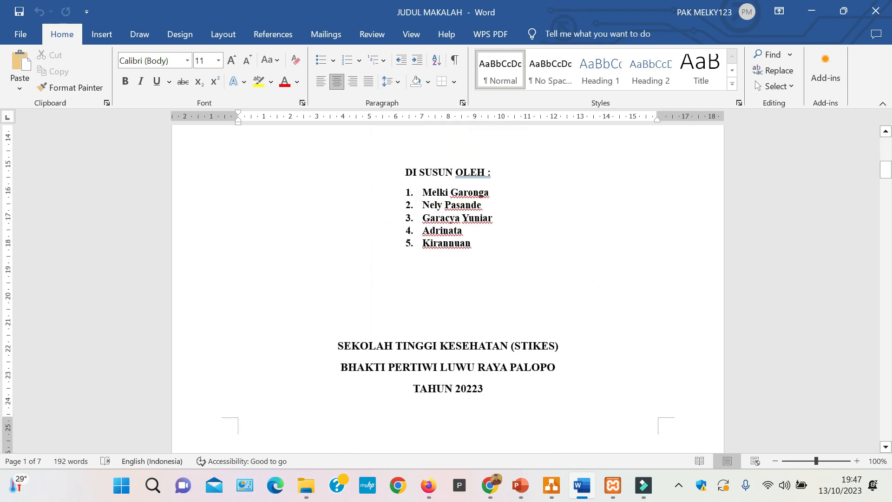
- Zoom the document out to 64% and review the pages from the cover and DAFTAR ISI through BAB I and BAB II
{"action": "mouse_move", "coordinate": [816, 462]}
{"action": "left_mouse_down"}
{"action": "mouse_move", "coordinate": [794, 461]}
{"action": "mouse_move", "coordinate": [804, 462]}
{"action": "left_mouse_up"}
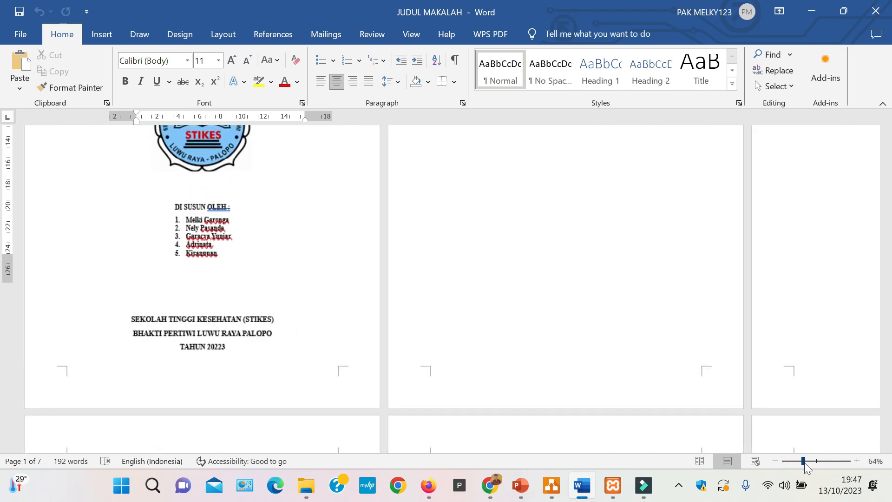
{"action": "scroll", "coordinate": [446, 288], "scroll_direction": "up", "scroll_amount": 8}
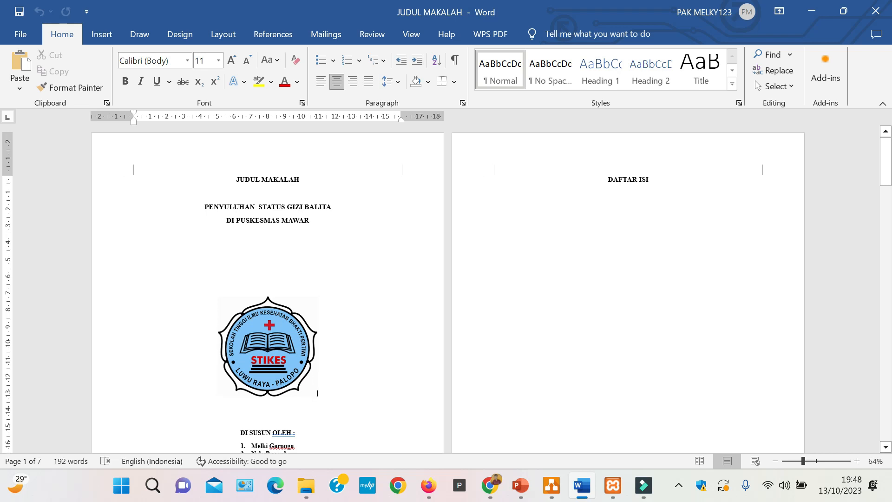
{"action": "scroll", "coordinate": [317, 372], "scroll_direction": "down", "scroll_amount": 1}
{"action": "scroll", "coordinate": [317, 372], "scroll_direction": "up", "scroll_amount": 1}
{"action": "scroll", "coordinate": [317, 392], "scroll_direction": "down", "scroll_amount": 8}
{"action": "scroll", "coordinate": [446, 288], "scroll_direction": "down", "scroll_amount": 4}
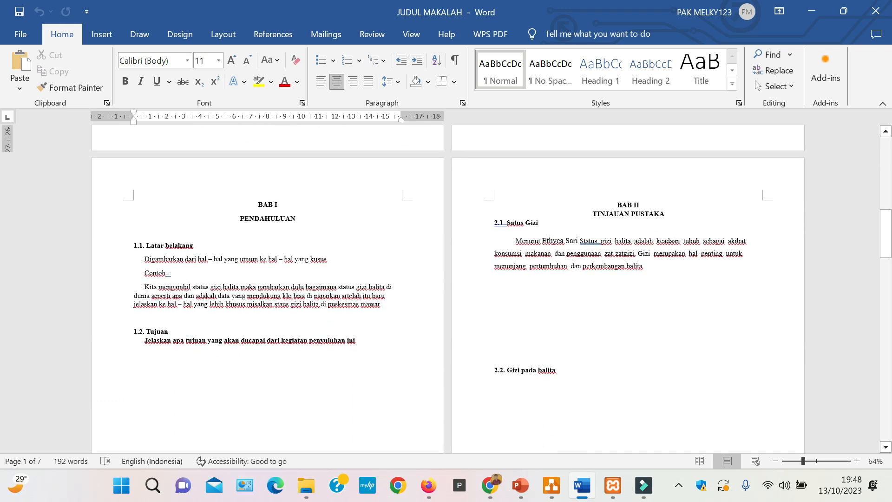
- Enlarge the view to 73% and examine the section 2.1 heading in BAB II TINJAUAN PUSTAKA
{"action": "left_click_drag", "start_coordinate": [803, 460], "coordinate": [809, 463]}
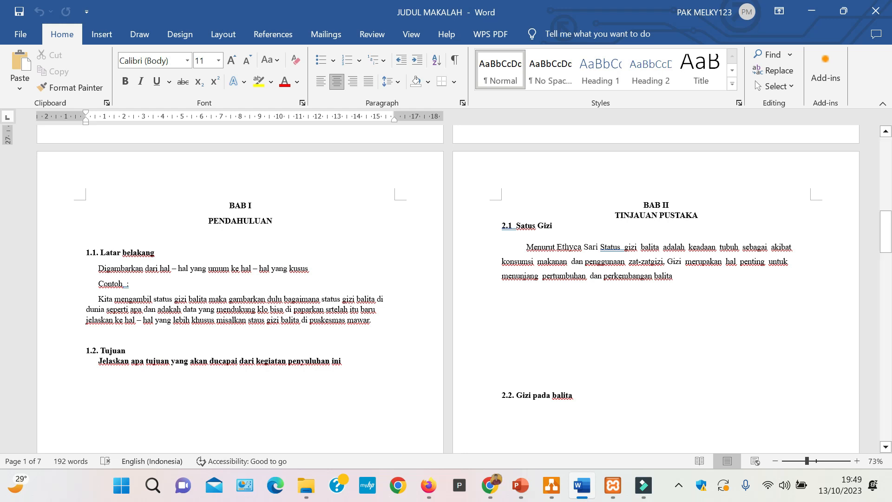
{"action": "scroll", "coordinate": [446, 279], "scroll_direction": "up", "scroll_amount": 2}
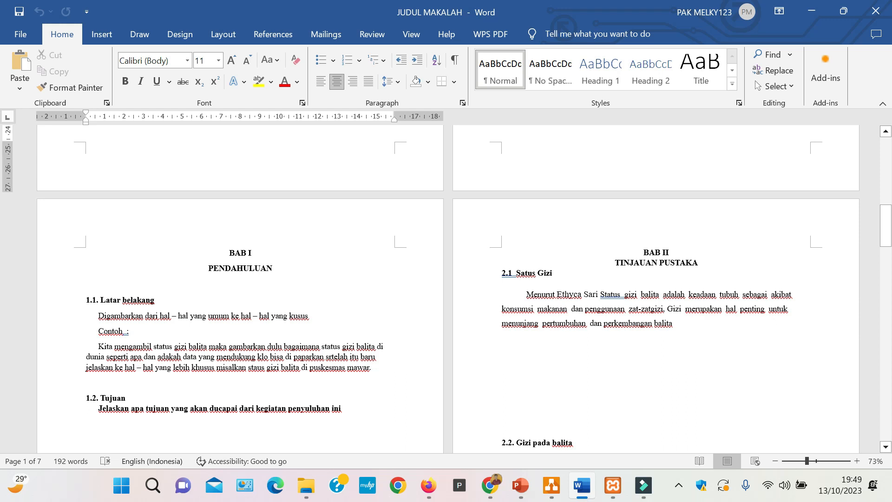
{"action": "left_click_drag", "start_coordinate": [565, 273], "coordinate": [507, 273]}
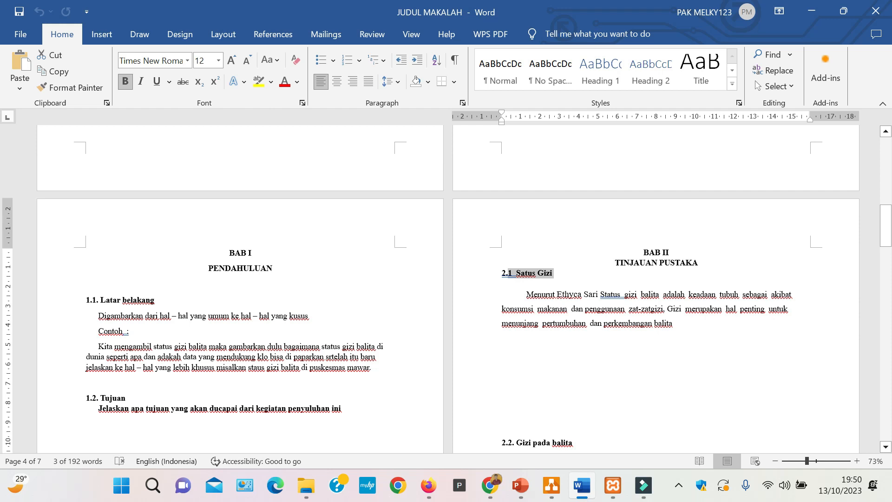
{"action": "left_click", "coordinate": [600, 402]}
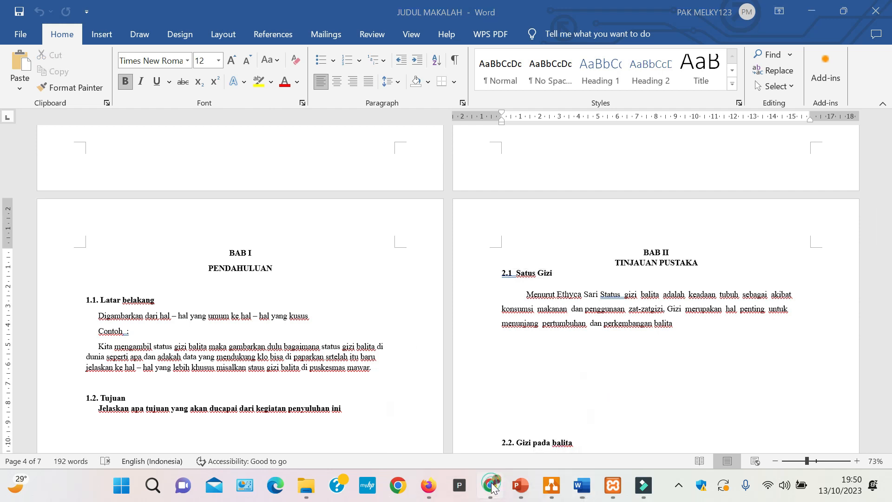
- Switch to Chrome, open Google in a new tab and search for "STUDI MENGENAI STATUS GIZI BALITA"
{"action": "left_click", "coordinate": [491, 485]}
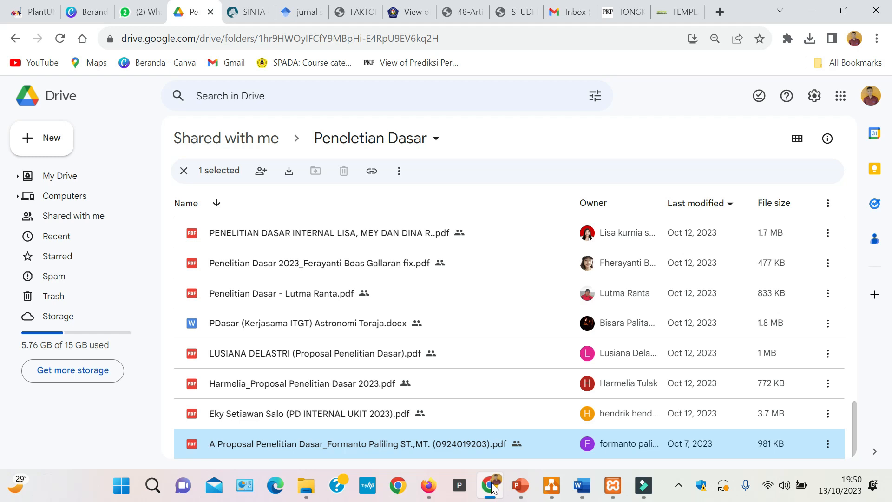
{"action": "left_click", "coordinate": [720, 12]}
{"action": "type", "text": "go"}
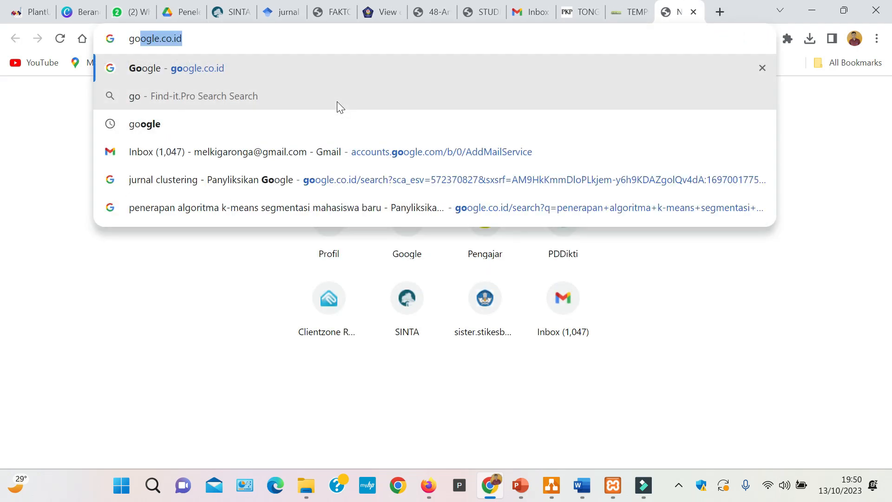
{"action": "key", "text": "Return"}
{"action": "type", "text": "s"}
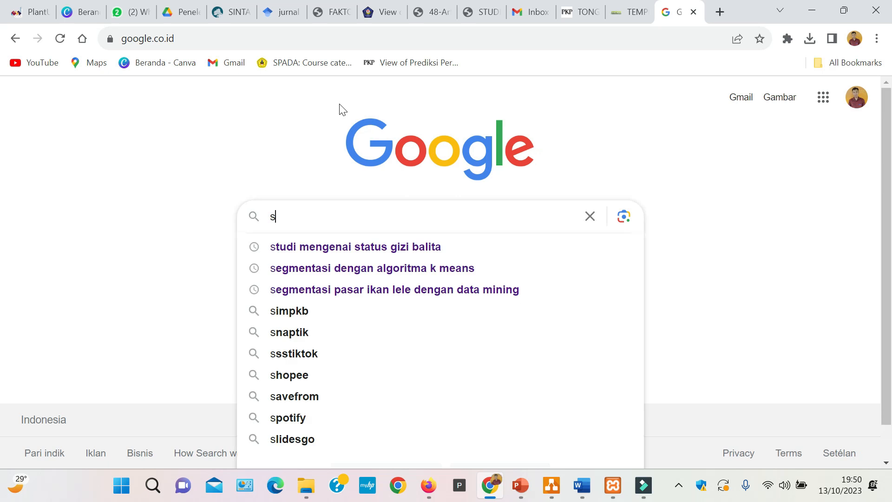
{"action": "key", "text": "BackSpace"}
{"action": "type", "text": "STUDI MENGENAI STATUS GIZI BALITA"}
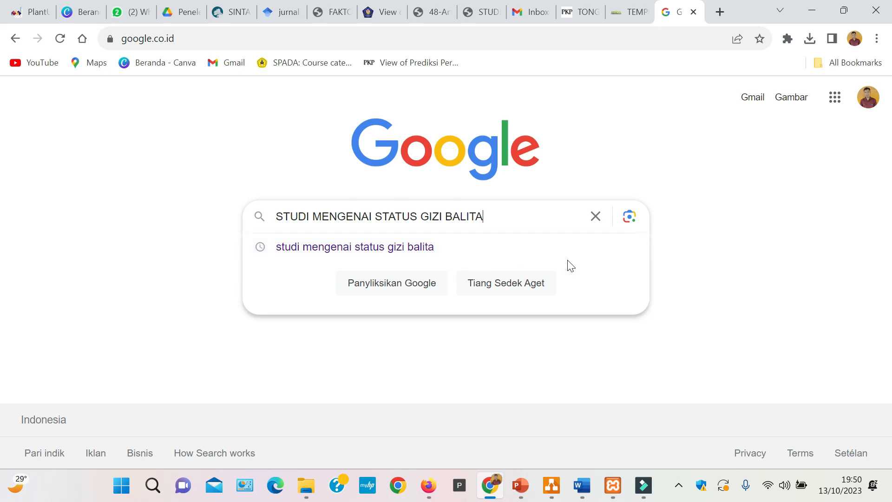
{"action": "key", "text": "Return"}
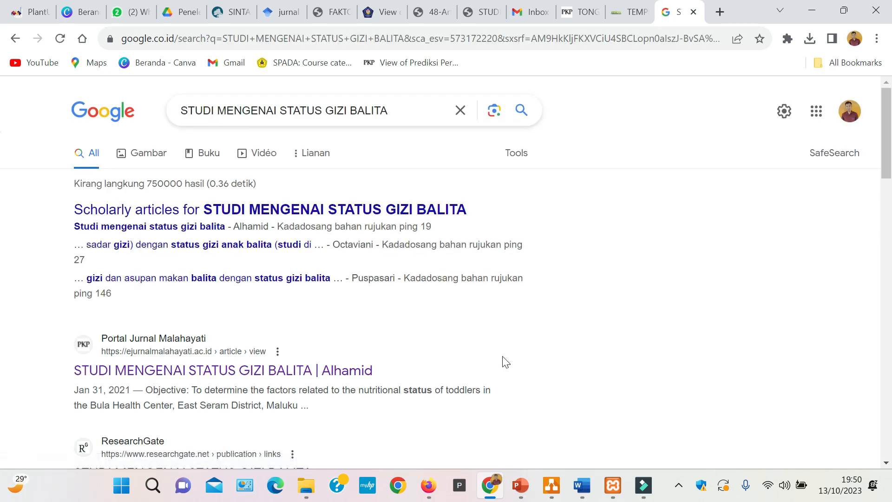
- Look through the search results and open the Portal Jurnal Malahayati article "STUDI MENGENAI STATUS GIZI BALITA"
{"action": "scroll", "coordinate": [406, 300], "scroll_direction": "down", "scroll_amount": 3}
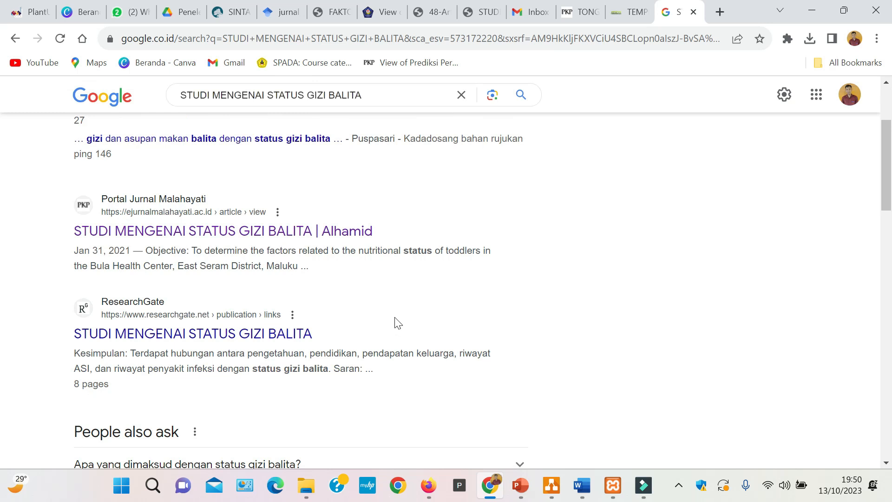
{"action": "scroll", "coordinate": [397, 323], "scroll_direction": "down", "scroll_amount": 4}
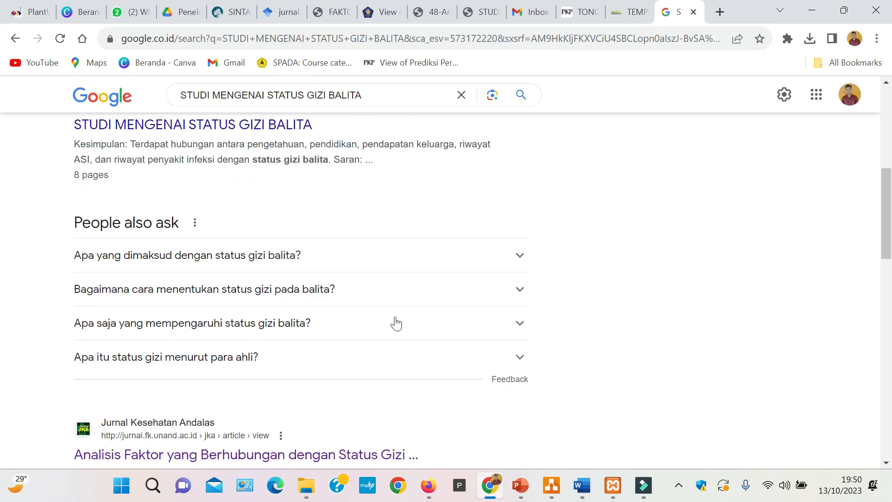
{"action": "scroll", "coordinate": [395, 322], "scroll_direction": "down", "scroll_amount": 3}
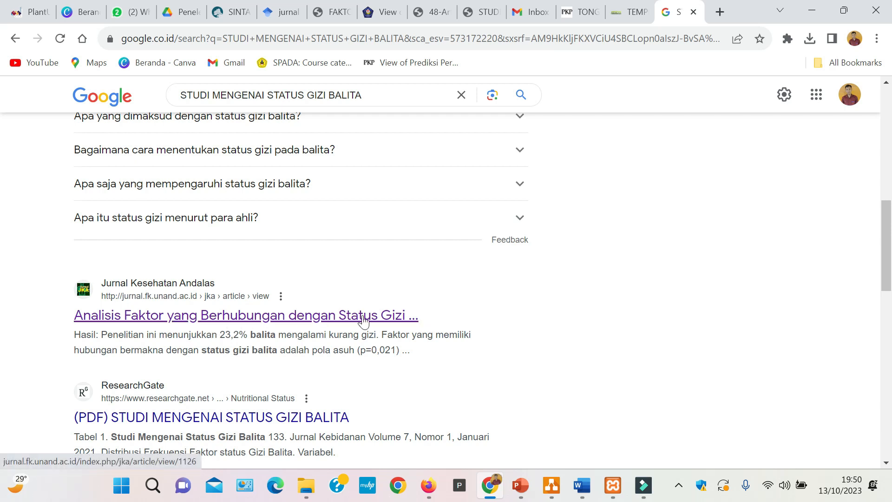
{"action": "scroll", "coordinate": [376, 332], "scroll_direction": "up", "scroll_amount": 7}
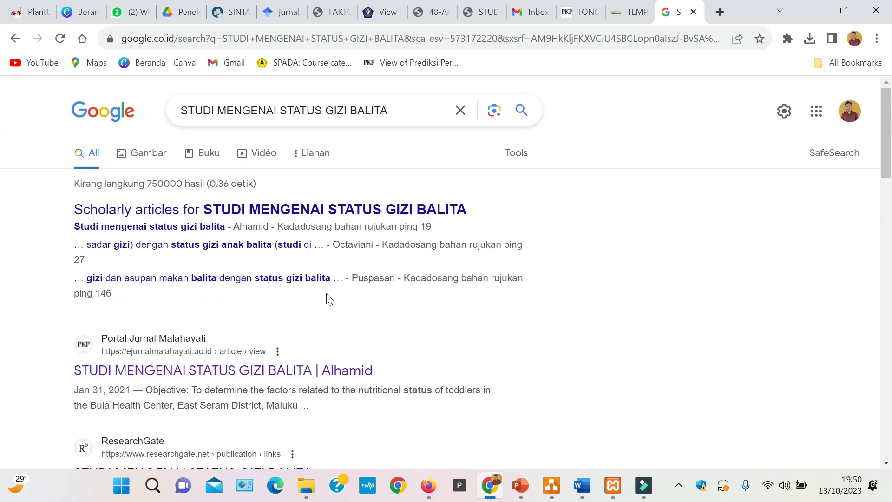
{"action": "scroll", "coordinate": [279, 308], "scroll_direction": "down", "scroll_amount": 1}
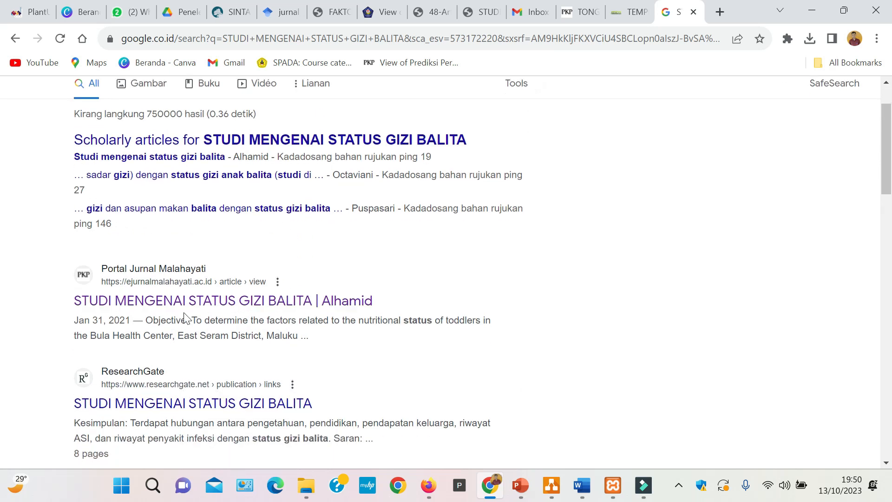
{"action": "left_click", "coordinate": [297, 309]}
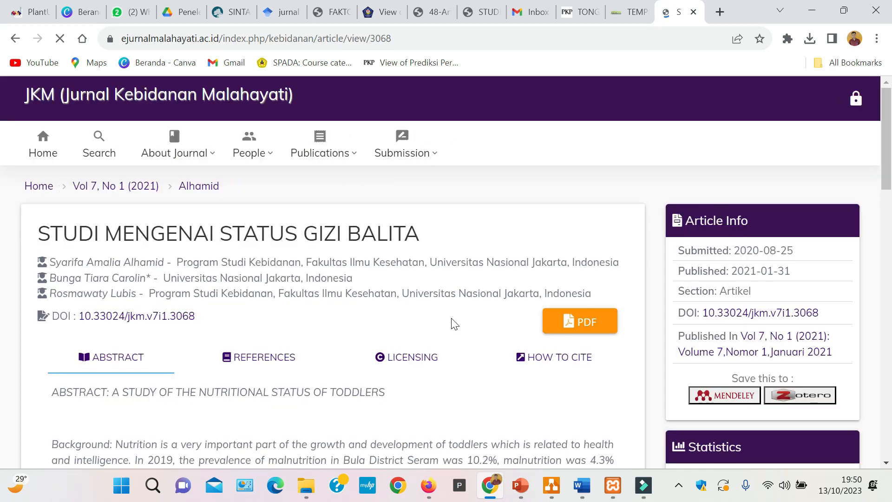
- Open the article's PDF and read the English and Indonesian abstracts and the author details on page 1
{"action": "left_click", "coordinate": [562, 315]}
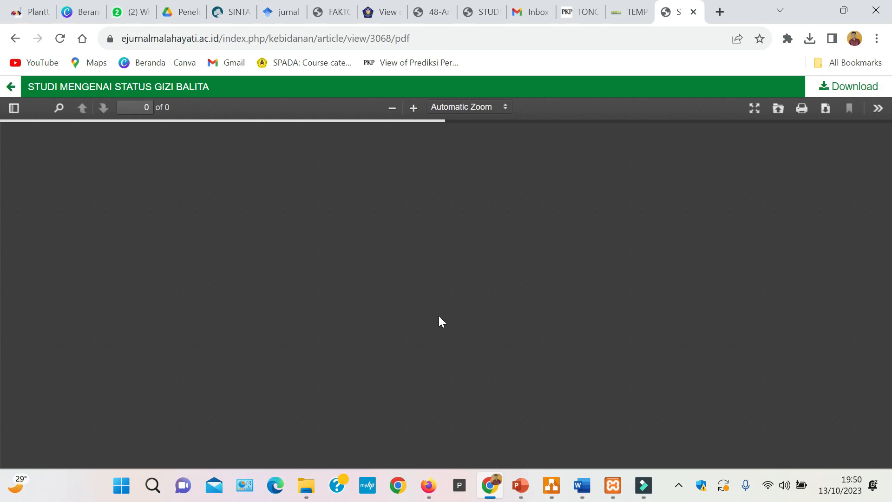
{"action": "scroll", "coordinate": [418, 321], "scroll_direction": "down", "scroll_amount": 10}
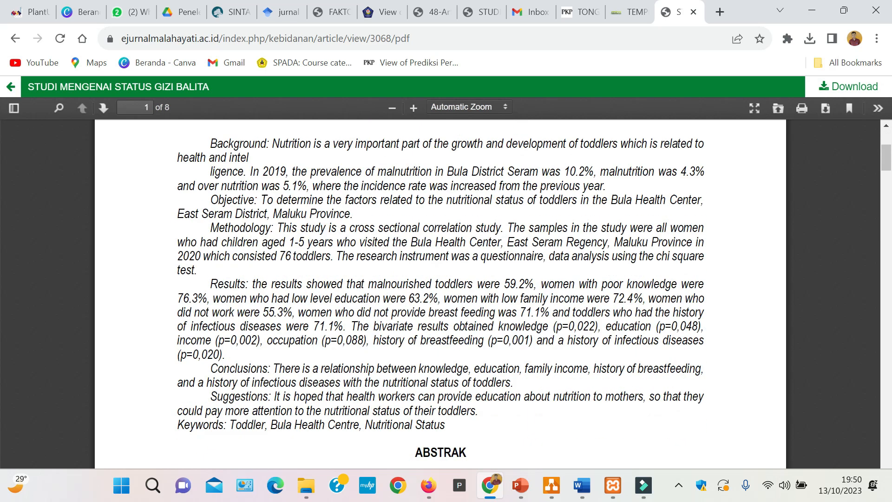
{"action": "scroll", "coordinate": [382, 320], "scroll_direction": "up", "scroll_amount": 3}
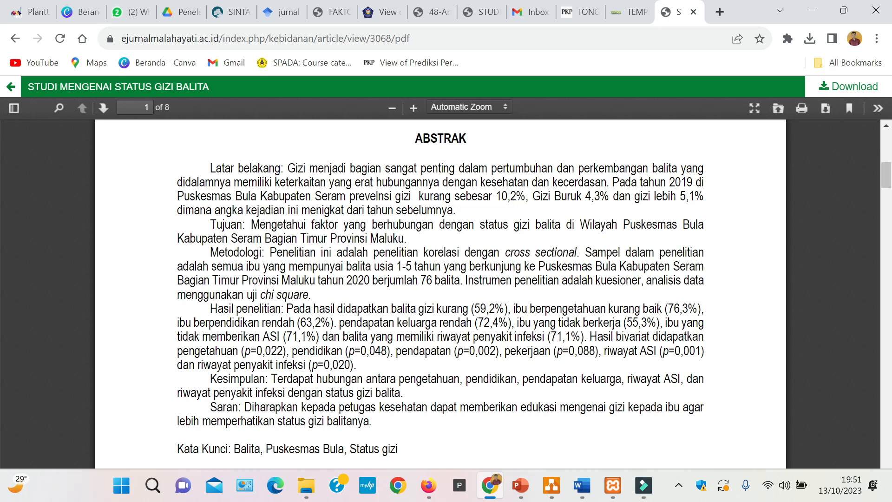
{"action": "scroll", "coordinate": [388, 348], "scroll_direction": "up", "scroll_amount": 5}
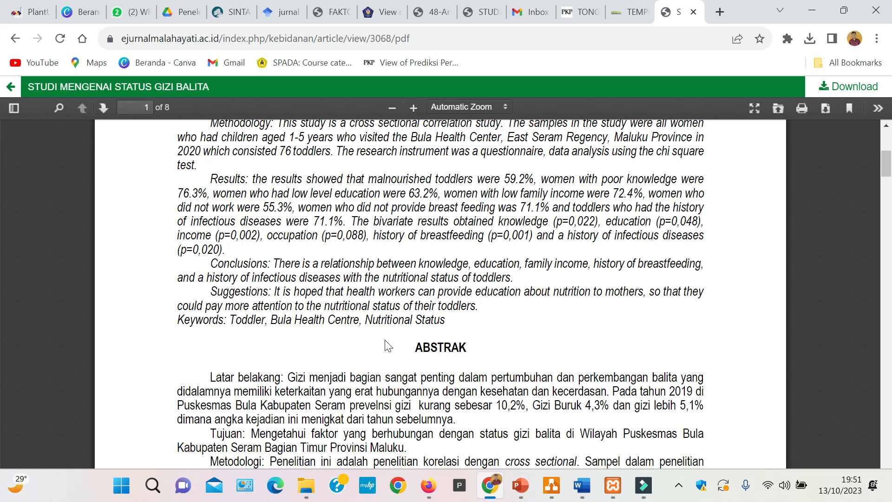
{"action": "scroll", "coordinate": [388, 346], "scroll_direction": "up", "scroll_amount": 8}
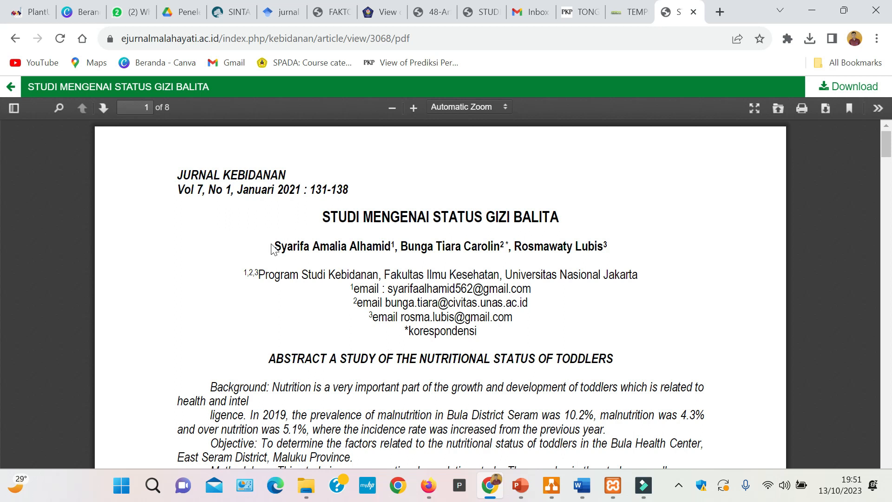
- Copy the first author's name from the article's title page into a new Notepad note
{"action": "left_click_drag", "start_coordinate": [273, 247], "coordinate": [391, 246]}
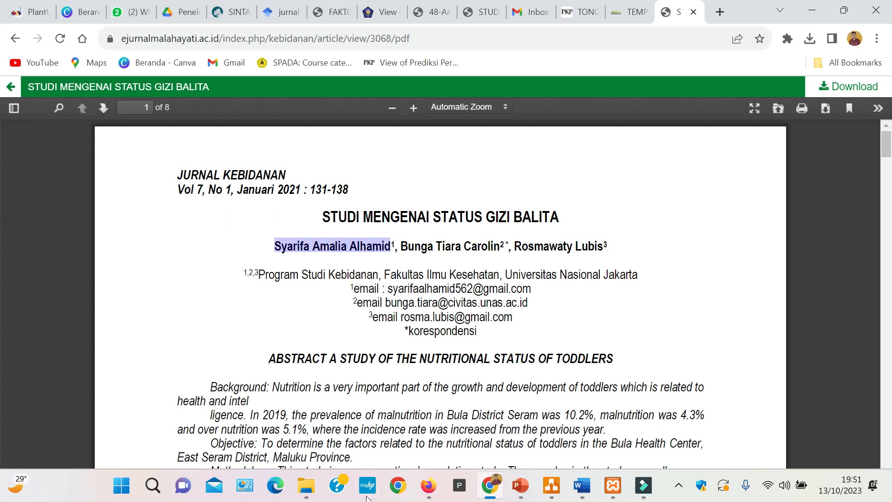
{"action": "left_click", "coordinate": [121, 485]}
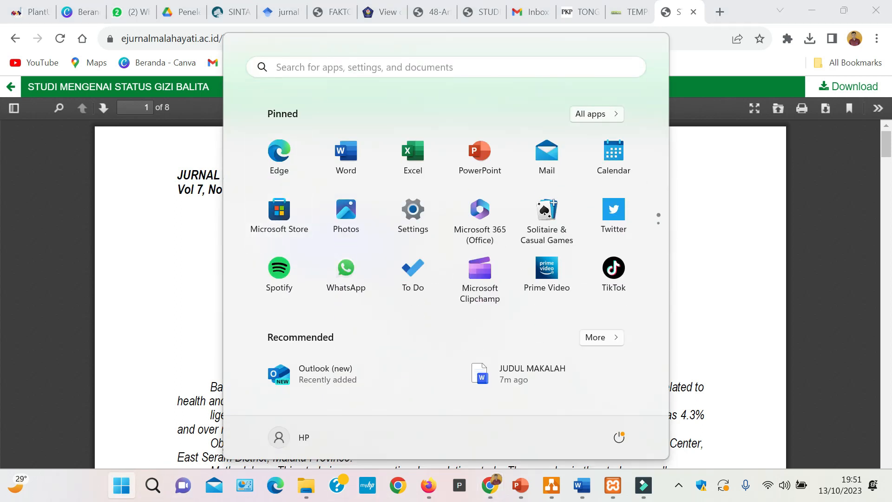
{"action": "left_click", "coordinate": [320, 72]}
{"action": "left_click", "coordinate": [240, 228]}
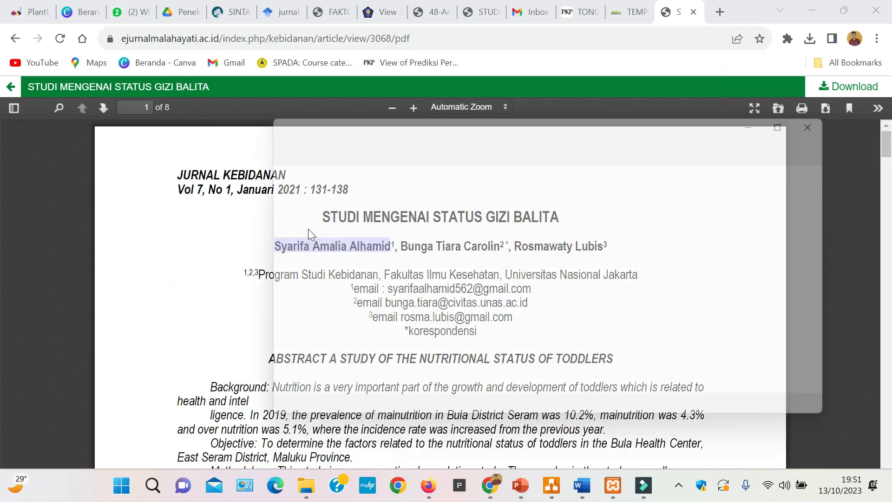
{"action": "type", "text": "Syarifa Amalia Alhamid"}
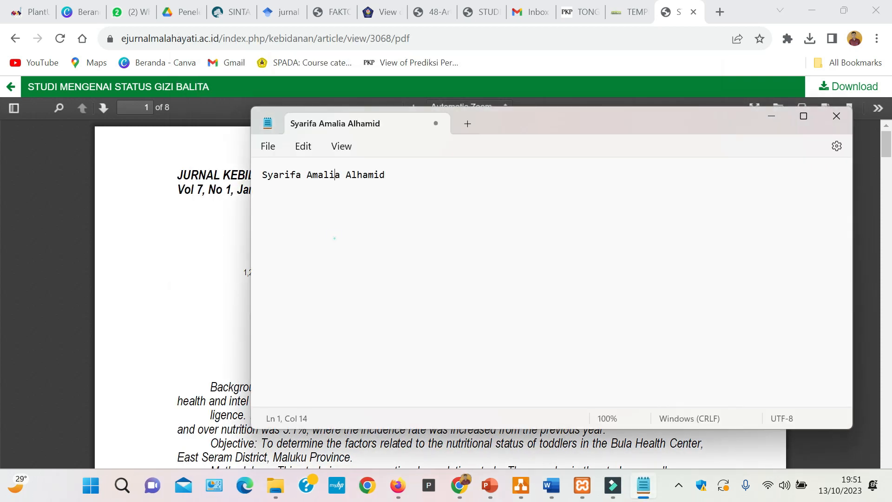
- Copy the first "Latar belakang" sentence of the article's ABSTRAK, from "Gizi menjadi" to "kecerdasan", into Notepad after the author's name
{"action": "left_click", "coordinate": [207, 258]}
{"action": "scroll", "coordinate": [235, 309], "scroll_direction": "down", "scroll_amount": 3}
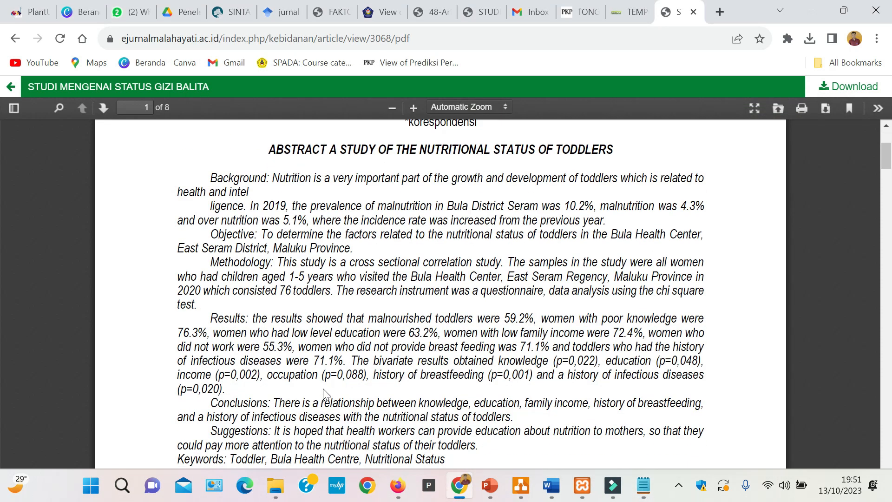
{"action": "scroll", "coordinate": [323, 393], "scroll_direction": "down", "scroll_amount": 9}
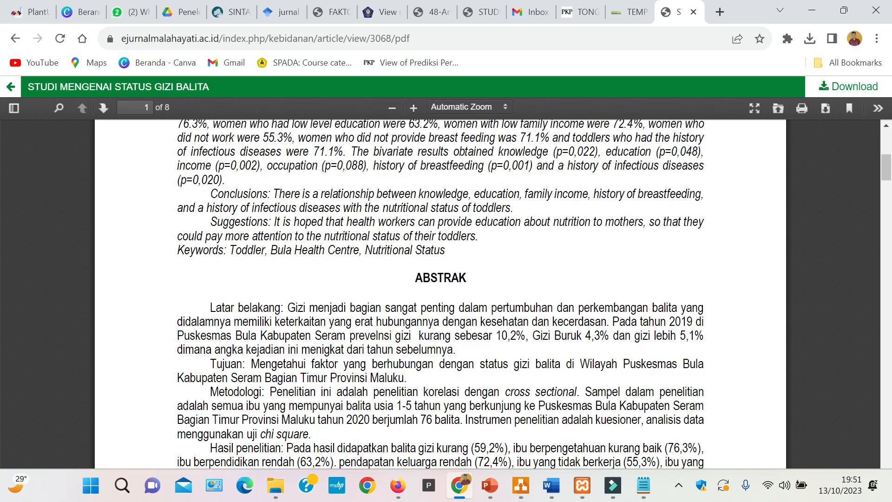
{"action": "scroll", "coordinate": [317, 362], "scroll_direction": "up", "scroll_amount": 3}
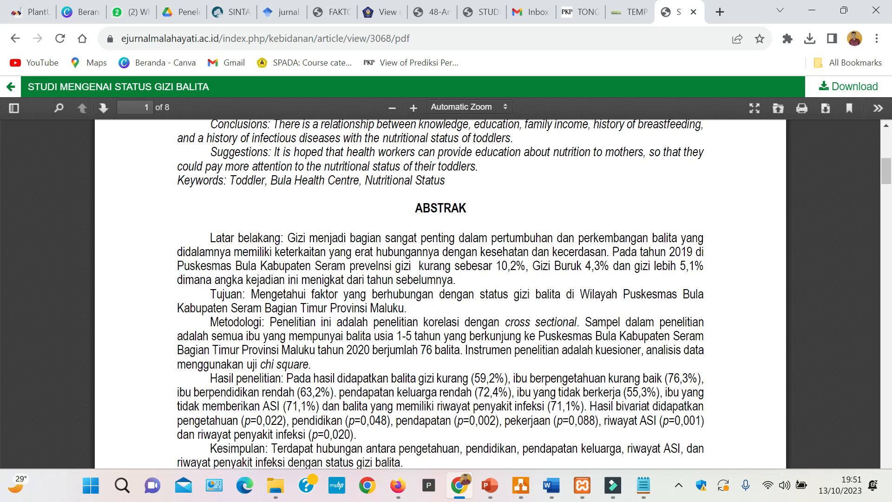
{"action": "left_click_drag", "start_coordinate": [287, 237], "coordinate": [606, 252]}
{"action": "key", "text": "ctrl+c"}
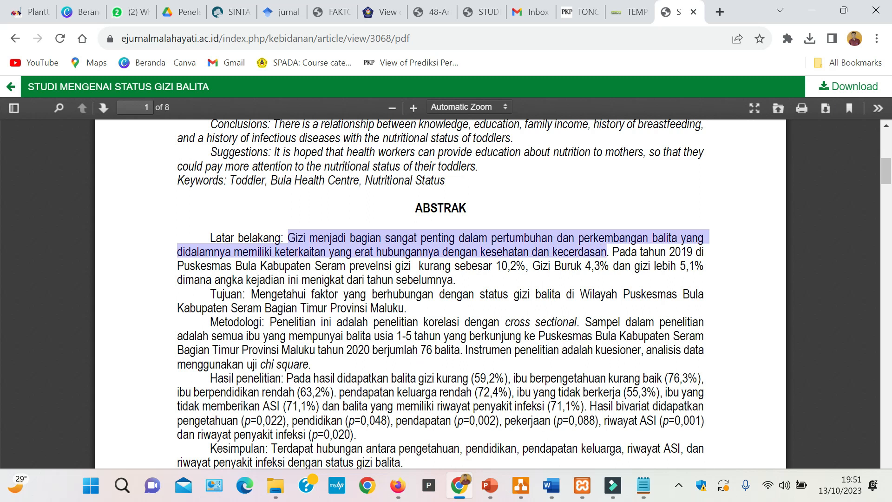
{"action": "left_click", "coordinate": [644, 485]}
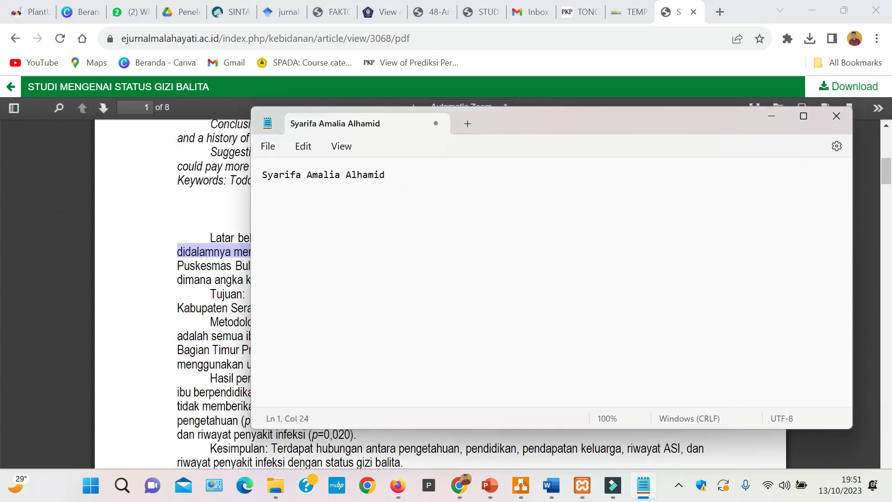
{"action": "key", "text": "ctrl+v"}
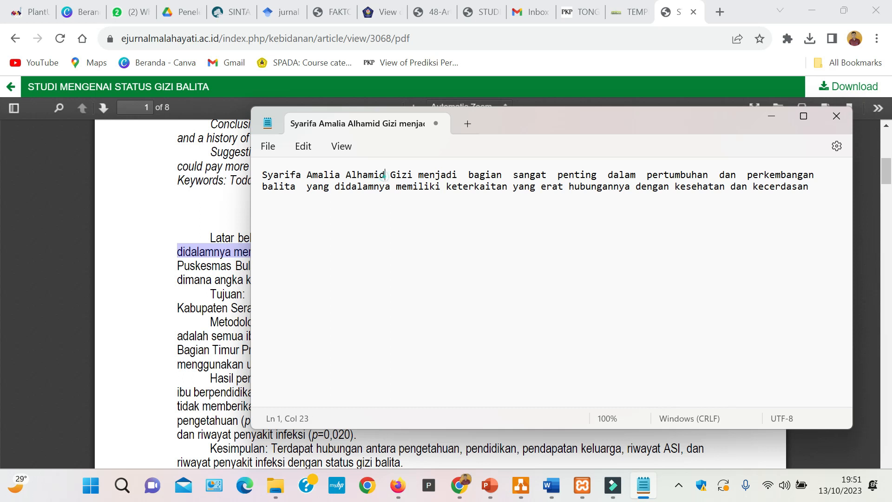
- Add ", dkk" after the author's name in the note and begin the sentence with "Menurut"
{"action": "key", "text": "BackSpace"}
{"action": "type", "text": ", dkk"}
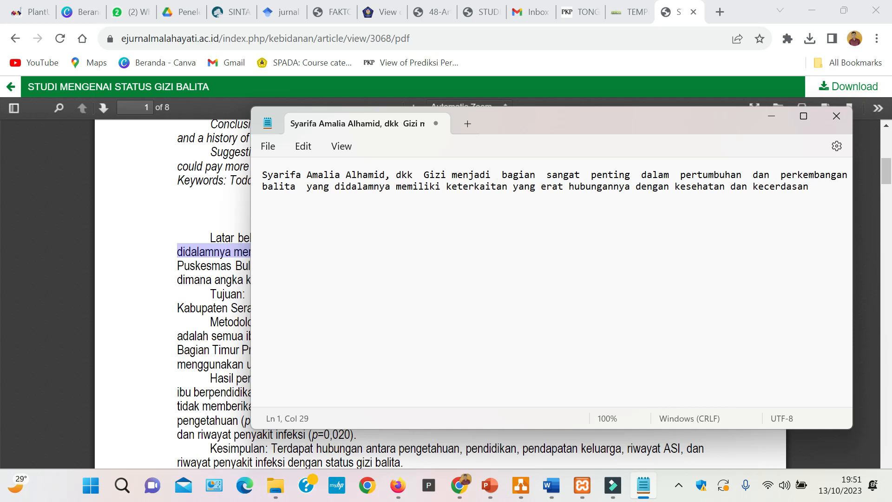
{"action": "key", "text": "Delete"}
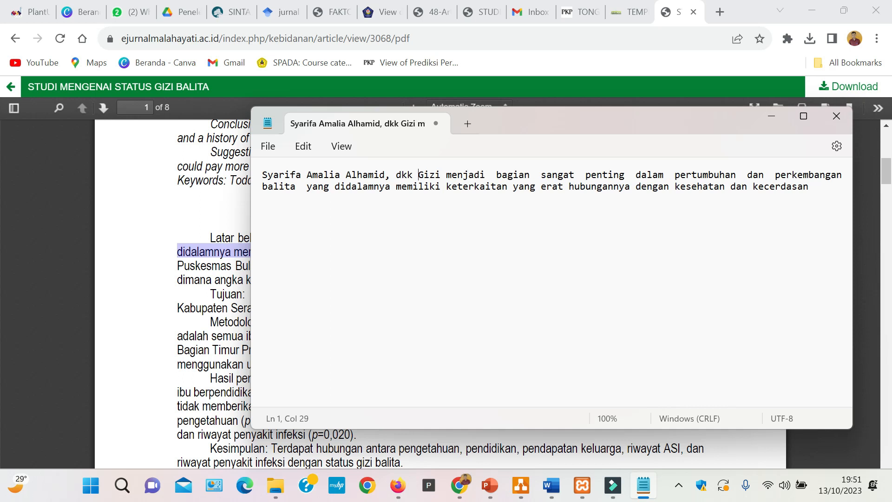
{"action": "left_click", "coordinate": [261, 175]}
{"action": "type", "text": "Menu"}
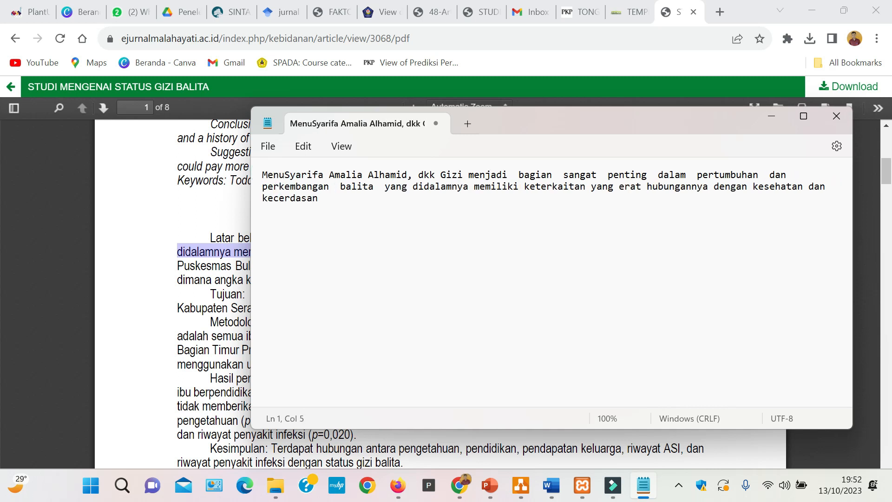
{"action": "type", "text": "rut"}
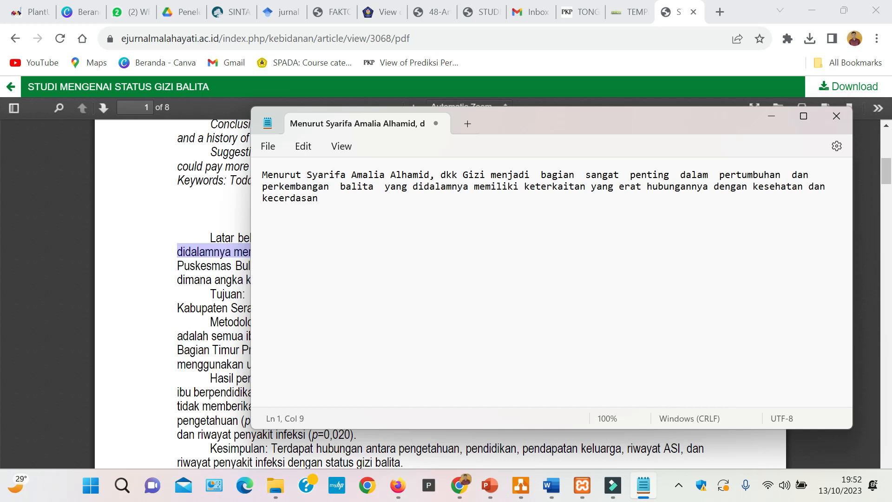
- Copy the whole Notepad sentence into Word as a new paragraph below the existing text of section 2.1
{"action": "triple_click", "coordinate": [333, 196]}
{"action": "key", "text": "ctrl+c"}
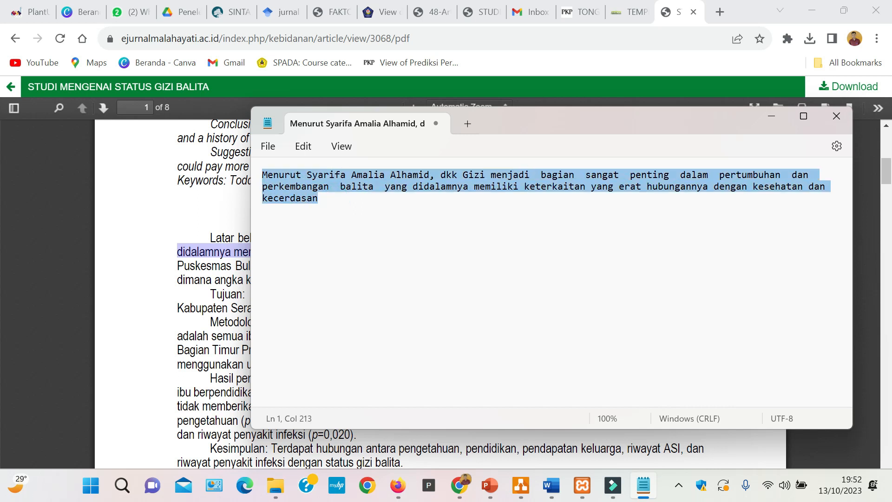
{"action": "left_click", "coordinate": [551, 485]}
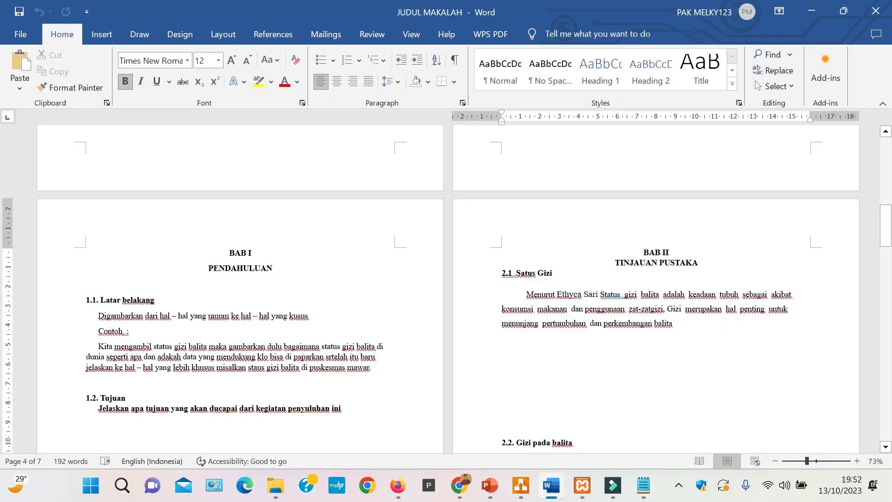
{"action": "left_click", "coordinate": [685, 324]}
{"action": "key", "text": "Return"}
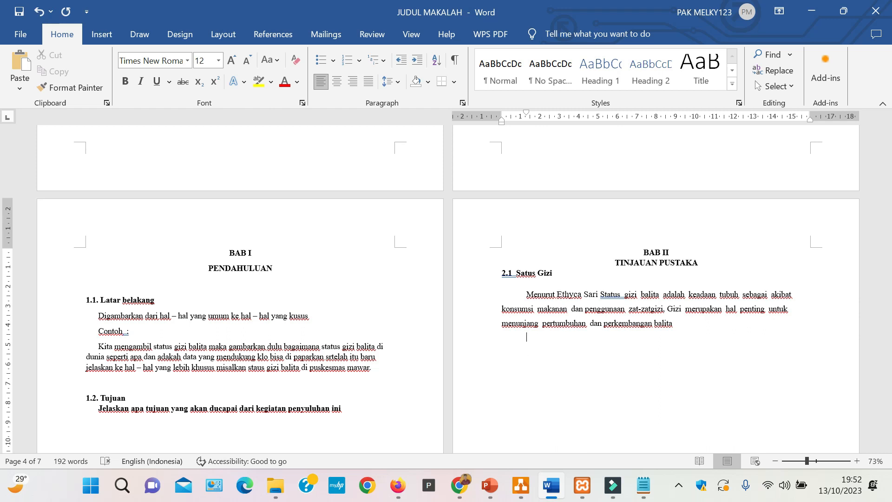
{"action": "key", "text": "ctrl+v"}
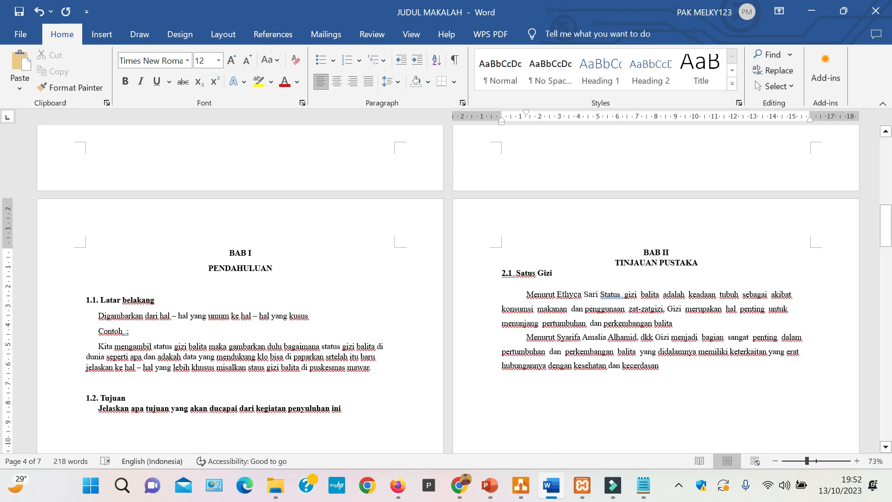
{"action": "left_click", "coordinate": [682, 363]}
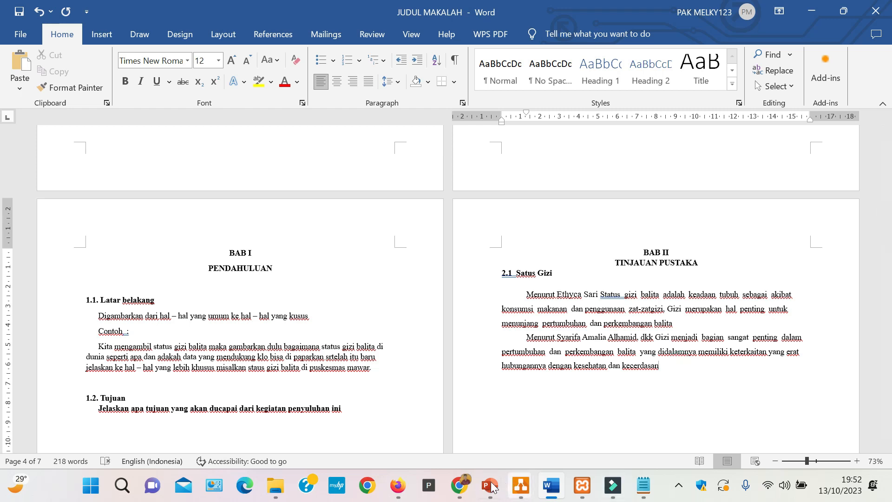
- Switch to Chrome, download the "STUDI MENGENAI STATUS GIZI BALITA" PDF and open the downloaded file
{"action": "left_click", "coordinate": [460, 485]}
{"action": "left_click", "coordinate": [831, 92]}
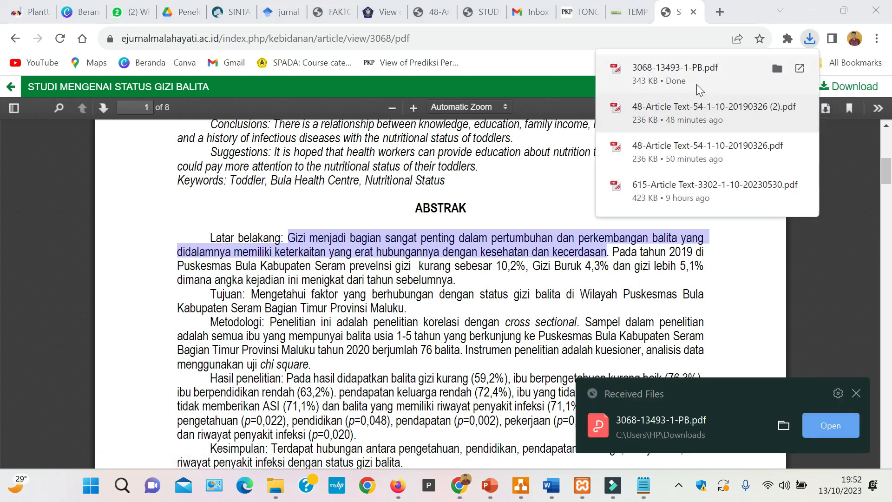
{"action": "left_click", "coordinate": [700, 87]}
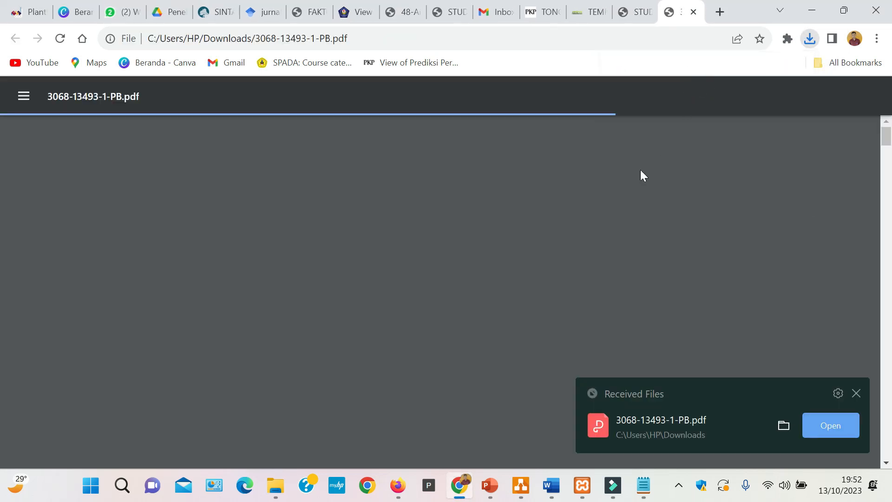
- Save the opened PDF as "status gizi" in the "pengembangan media komunikasi" folder on Local Disk (E:)
{"action": "left_click", "coordinate": [815, 107]}
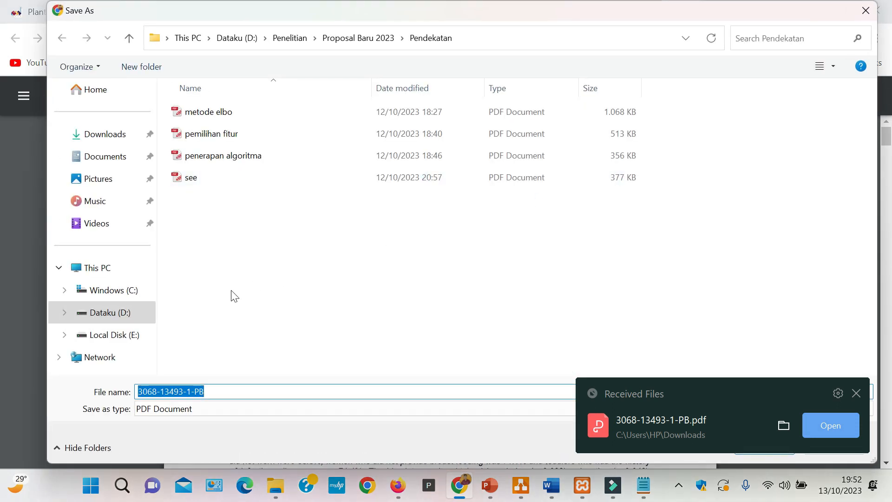
{"action": "left_click", "coordinate": [130, 335]}
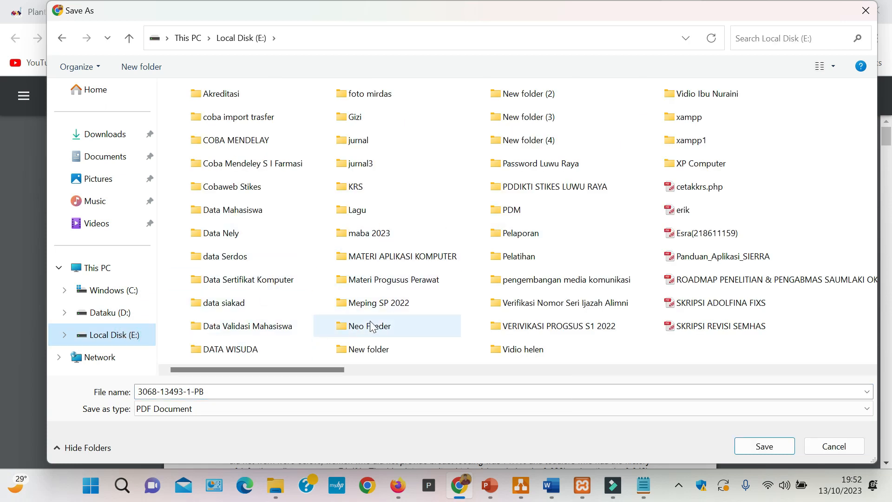
{"action": "double_click", "coordinate": [556, 279]}
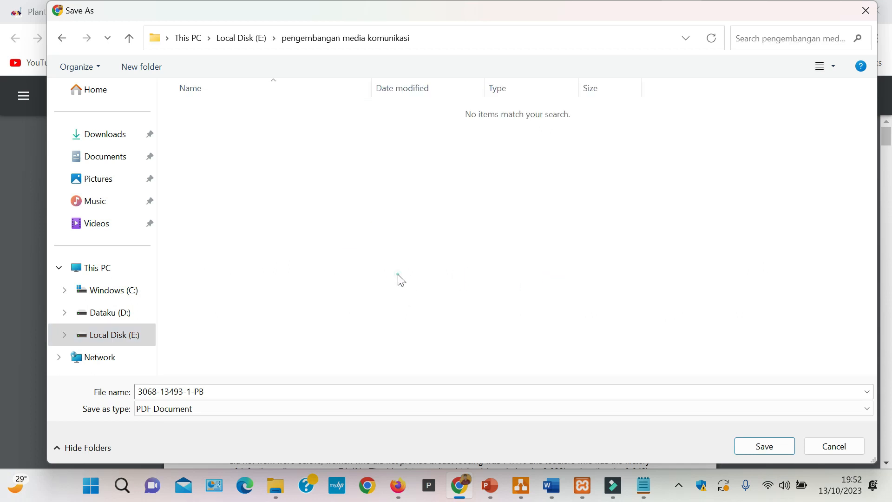
{"action": "left_click", "coordinate": [260, 391]}
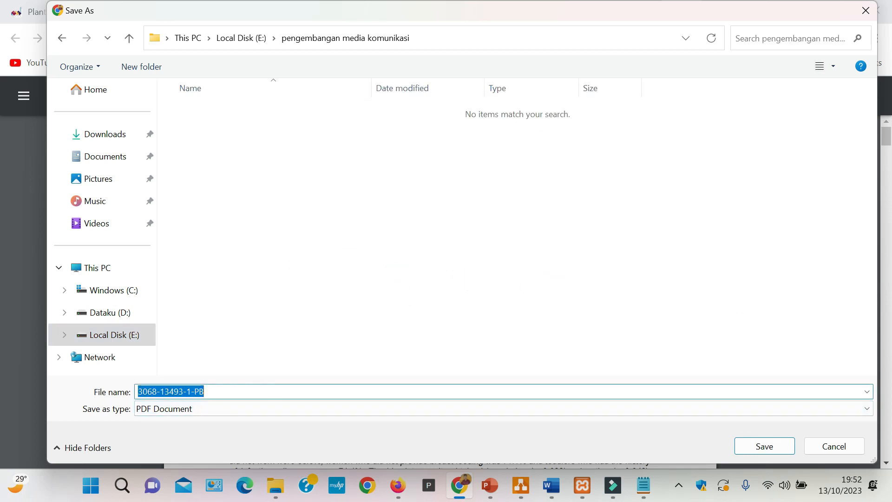
{"action": "type", "text": "status gizi"}
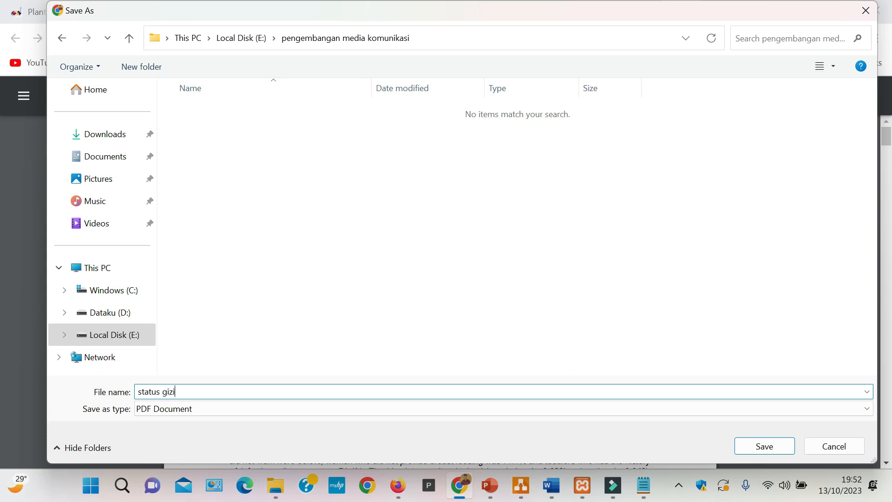
{"action": "left_click", "coordinate": [738, 447]}
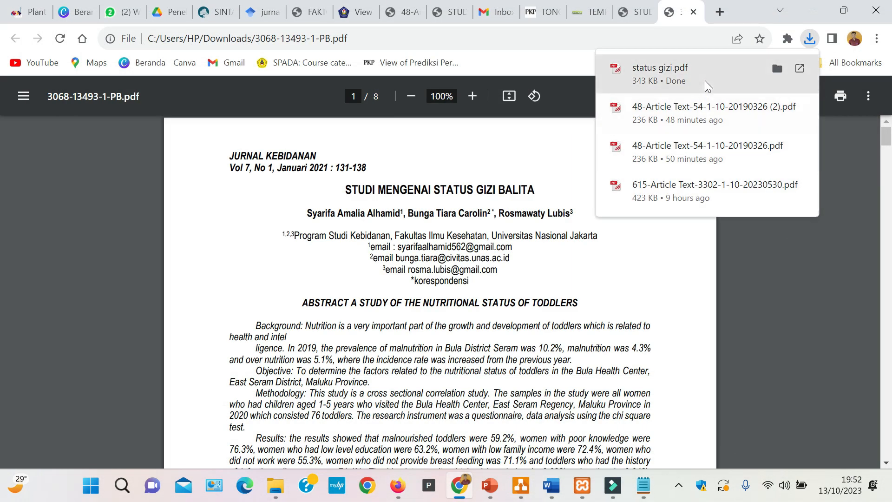
{"action": "left_click", "coordinate": [770, 276]}
- Minimize the open windows, move the Mendeley Desktop shortcut below the xampp shortcut on the desktop and launch Mendeley Desktop
{"action": "left_click", "coordinate": [801, 15]}
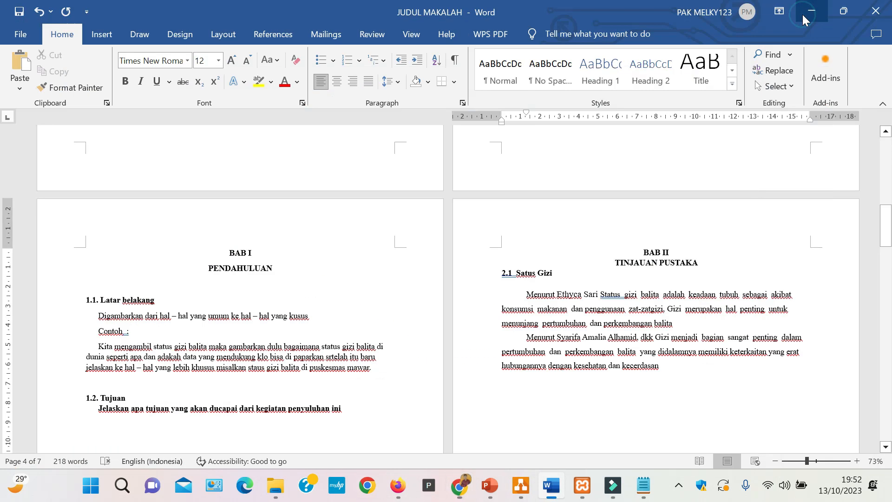
{"action": "left_click", "coordinate": [803, 14]}
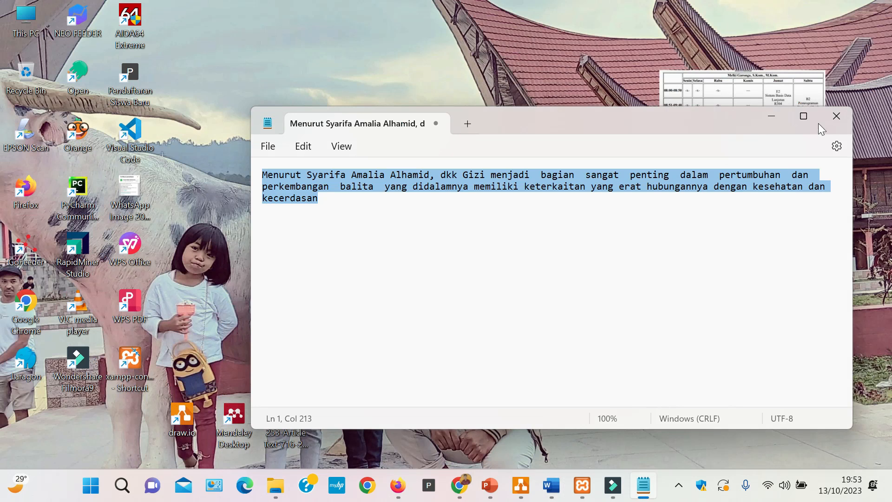
{"action": "left_click", "coordinate": [766, 116]}
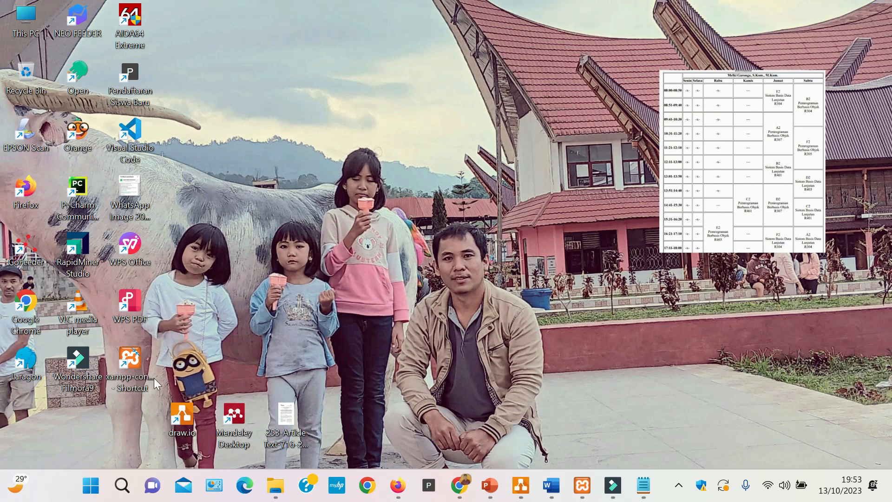
{"action": "left_click_drag", "start_coordinate": [250, 417], "coordinate": [133, 415]}
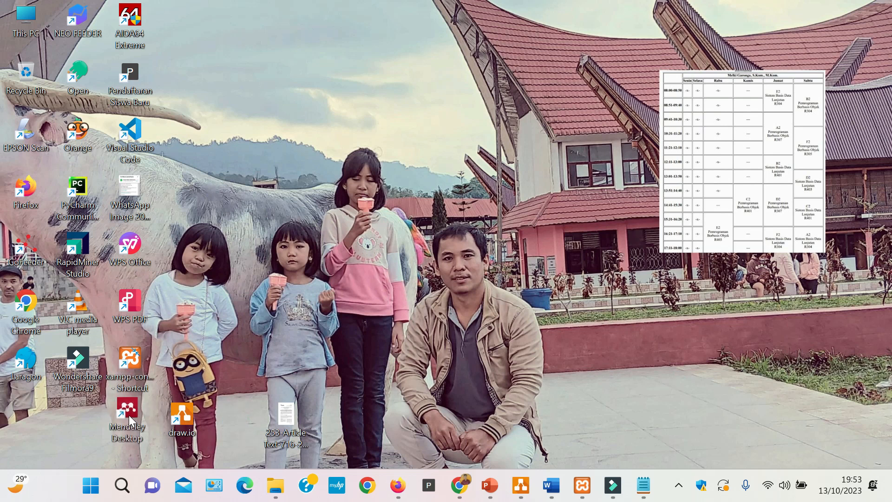
{"action": "double_click", "coordinate": [132, 411]}
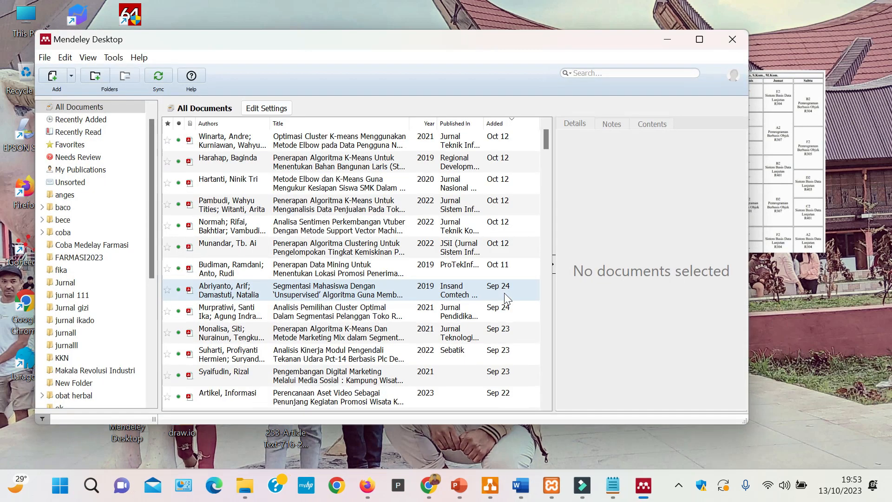
- Look through the All Documents list and the folders of the Mendeley library
{"action": "scroll", "coordinate": [223, 274], "scroll_direction": "down", "scroll_amount": 2}
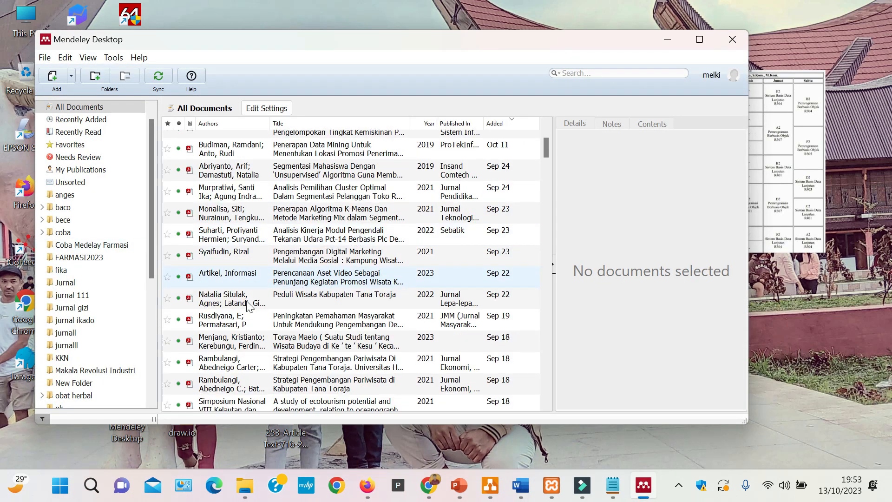
{"action": "scroll", "coordinate": [132, 326], "scroll_direction": "down", "scroll_amount": 6}
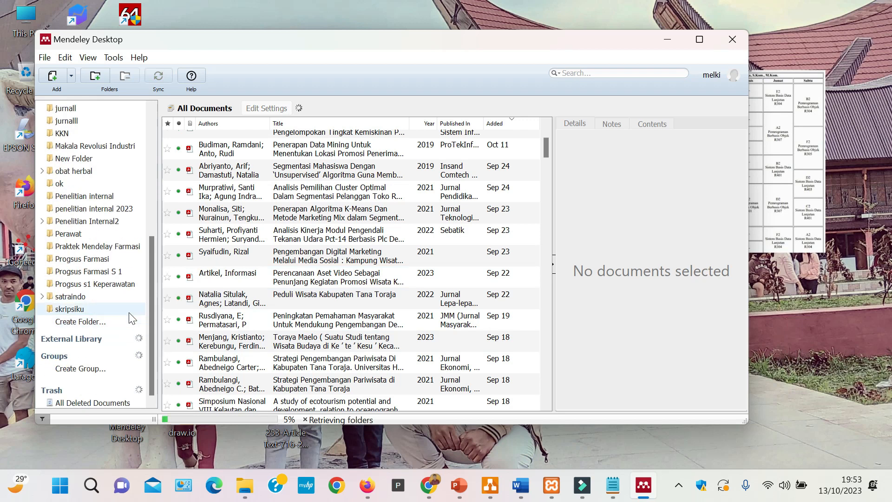
{"action": "scroll", "coordinate": [129, 313], "scroll_direction": "up", "scroll_amount": 6}
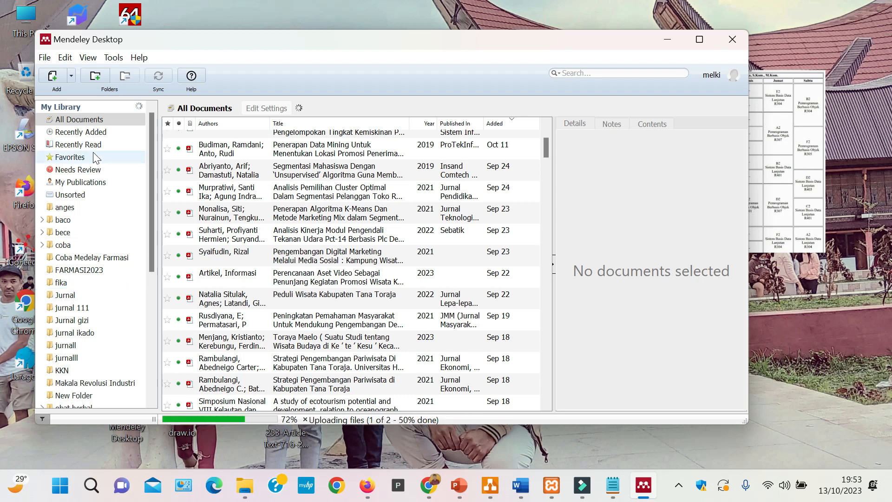
- Create a folder named "penyuluhan Gizi" in the Mendeley library
{"action": "left_click", "coordinate": [95, 76]}
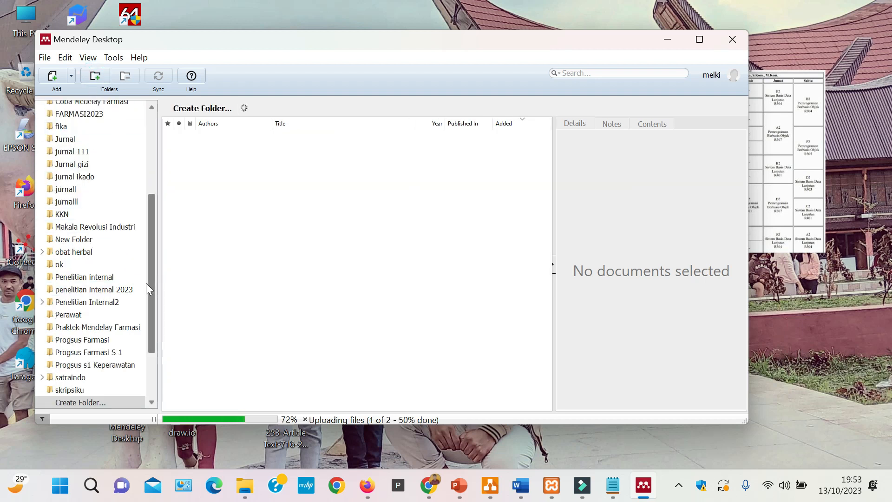
{"action": "scroll", "coordinate": [135, 313], "scroll_direction": "down", "scroll_amount": 2}
{"action": "left_click", "coordinate": [94, 320]}
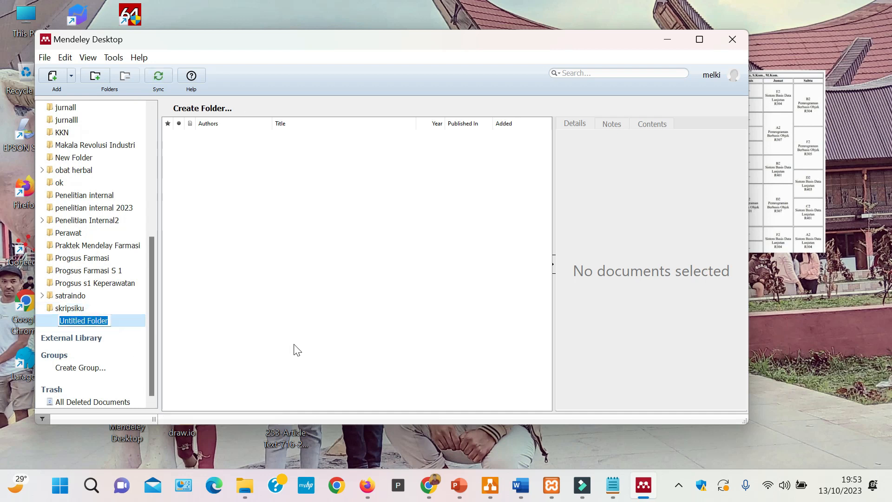
{"action": "key", "text": "BackSpace"}
{"action": "type", "text": "penyul"}
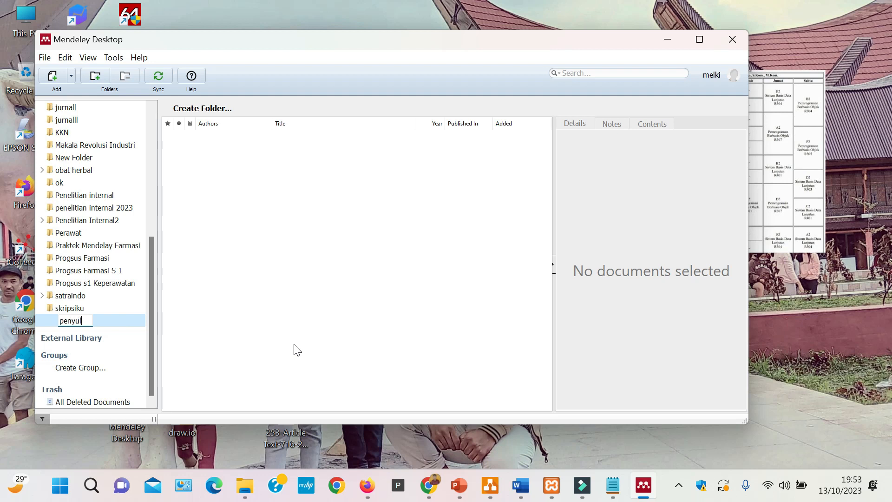
{"action": "type", "text": "uhan Gizi"}
{"action": "key", "text": "Return"}
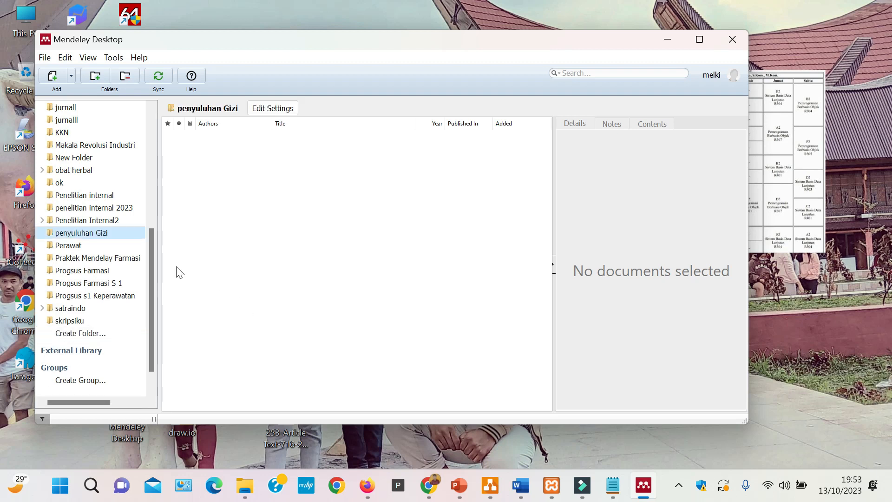
{"action": "left_click", "coordinate": [409, 277]}
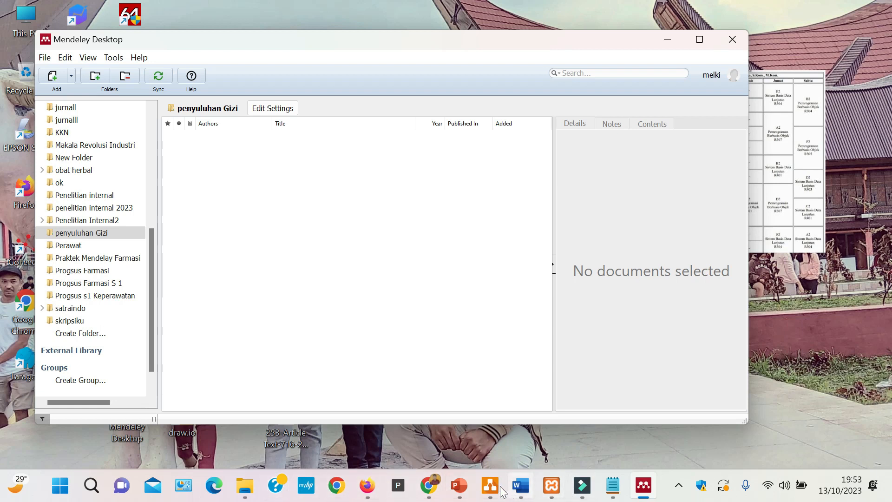
- Locate the downloaded "status gizi" PDF in its folder through Chrome and import it into Mendeley's "penyuluhan Gizi" folder
{"action": "left_click", "coordinate": [428, 484]}
{"action": "left_click", "coordinate": [816, 38]}
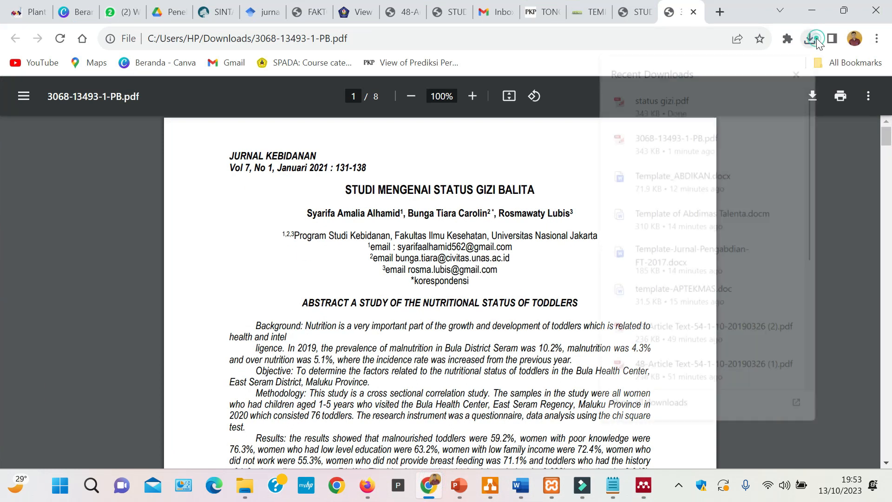
{"action": "left_click", "coordinate": [765, 96]}
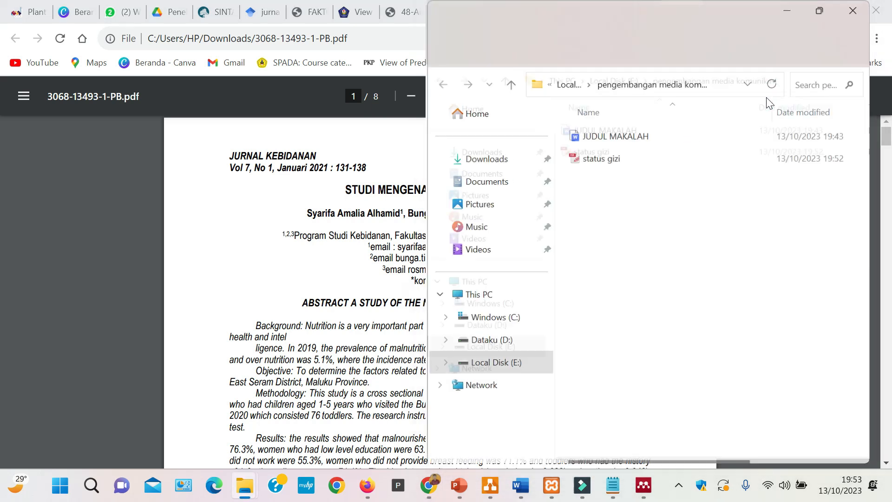
{"action": "left_click", "coordinate": [842, 10]}
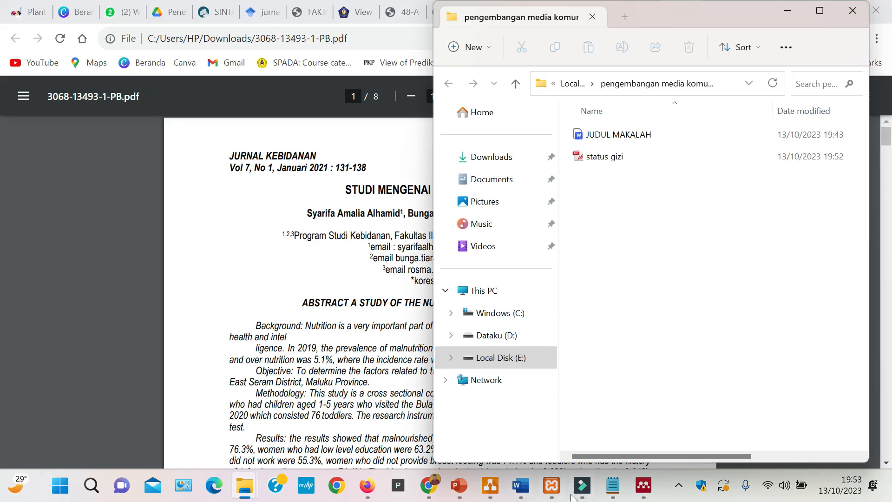
{"action": "left_click", "coordinate": [643, 485]}
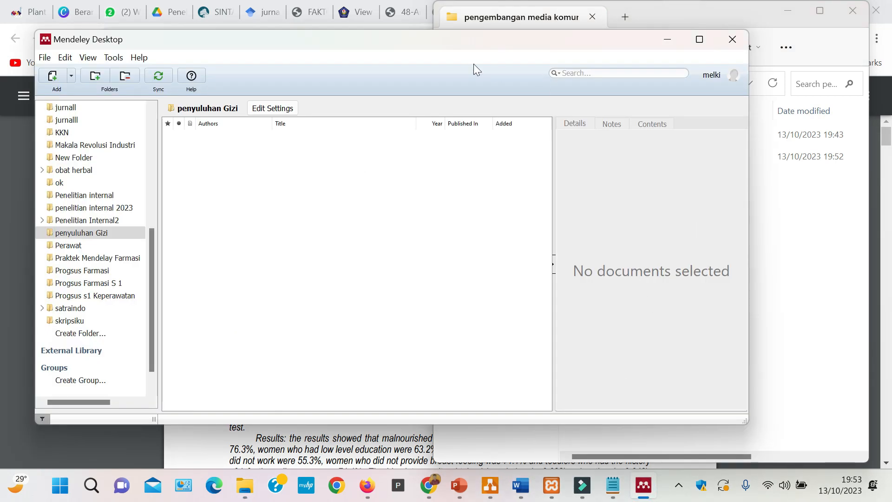
{"action": "left_click_drag", "start_coordinate": [430, 40], "coordinate": [431, 95]}
{"action": "left_click", "coordinate": [830, 301]}
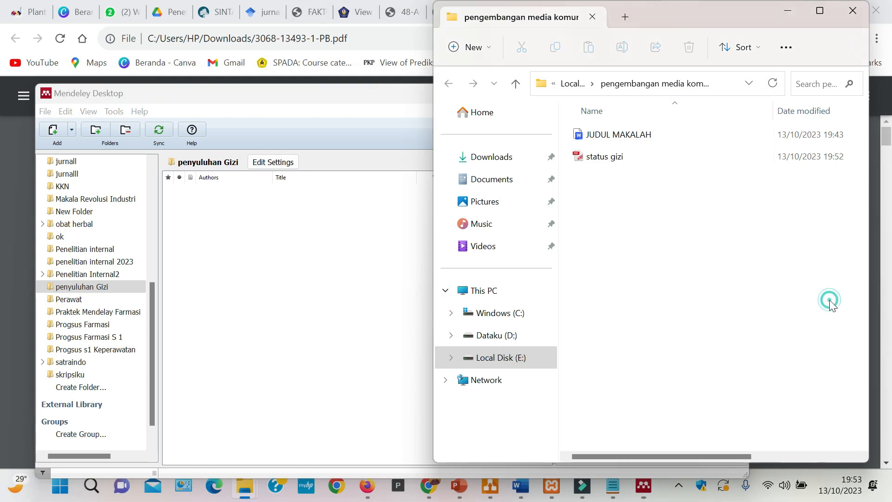
{"action": "left_click_drag", "start_coordinate": [640, 157], "coordinate": [266, 252]}
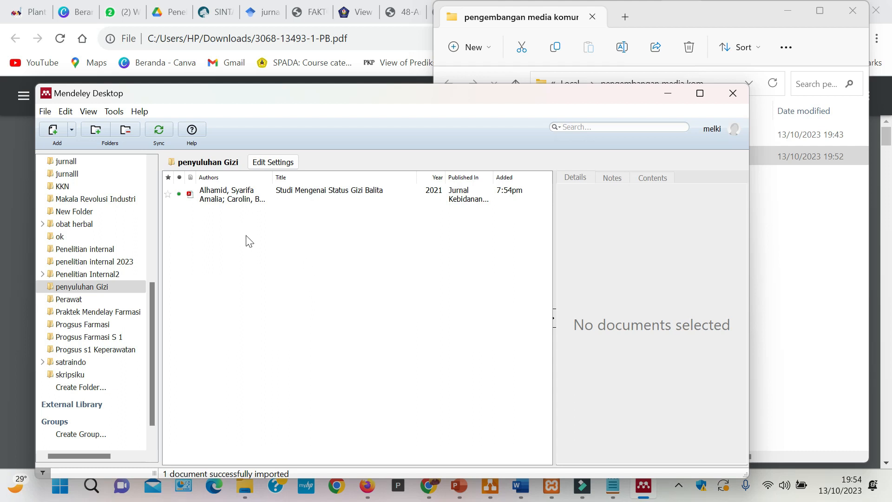
- Switch to the "JUDUL MAKALAH" document in Word
{"action": "left_click", "coordinate": [839, 411]}
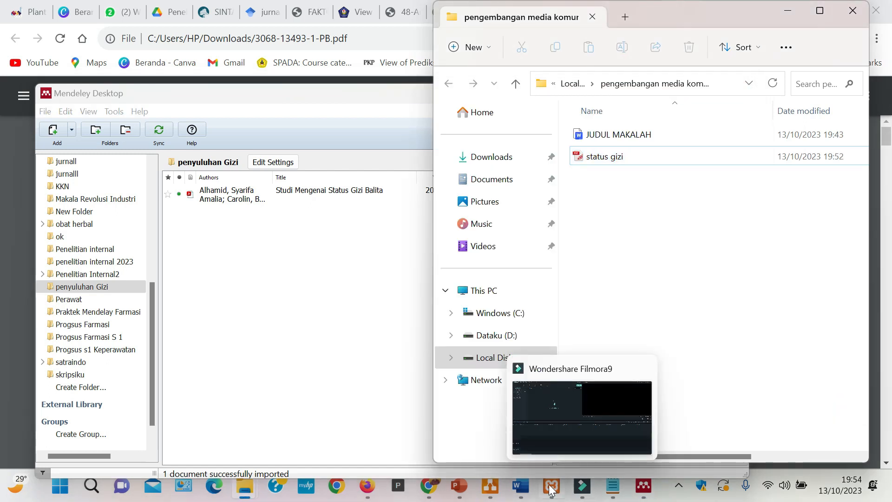
{"action": "left_click", "coordinate": [529, 489]}
{"action": "left_click", "coordinate": [659, 367]}
- Try citing "Studi Mengenai Status Gizi Balita" through Mendeley after "kecerdasan" in section 2.1, and undo the citation while keeping the word intact
{"action": "left_click", "coordinate": [287, 35]}
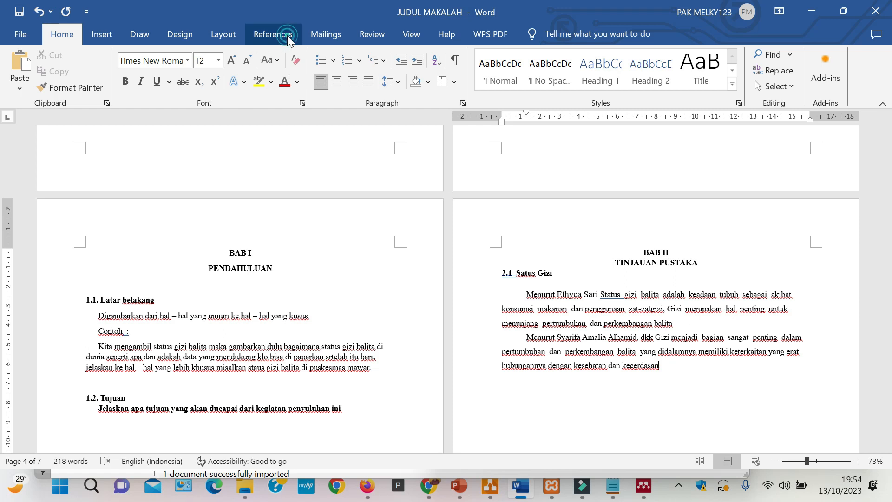
{"action": "left_click", "coordinate": [280, 88]}
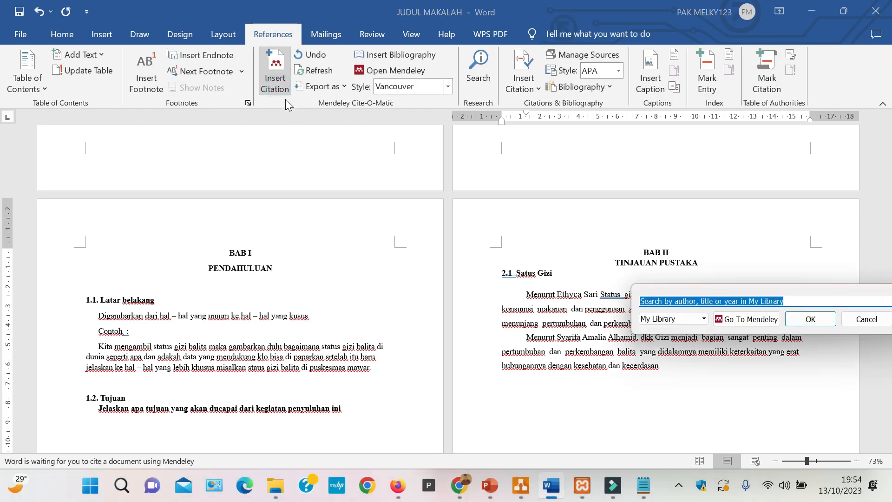
{"action": "left_click", "coordinate": [737, 320]}
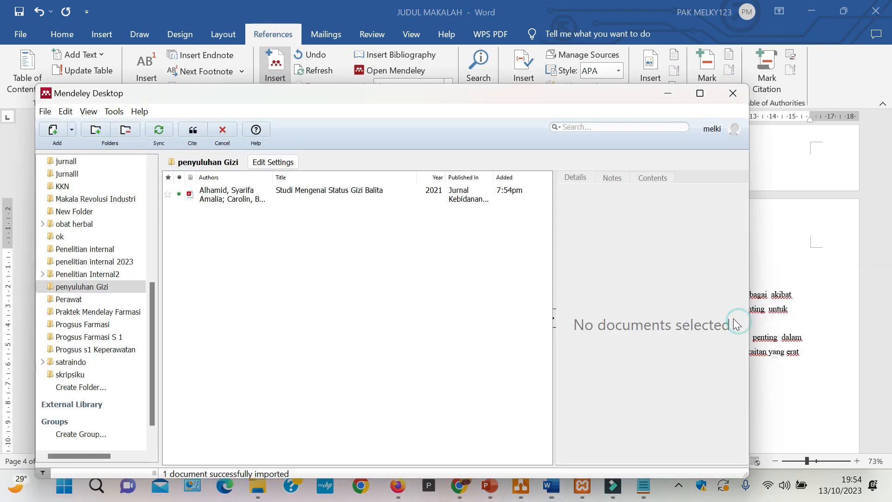
{"action": "left_click", "coordinate": [275, 194]}
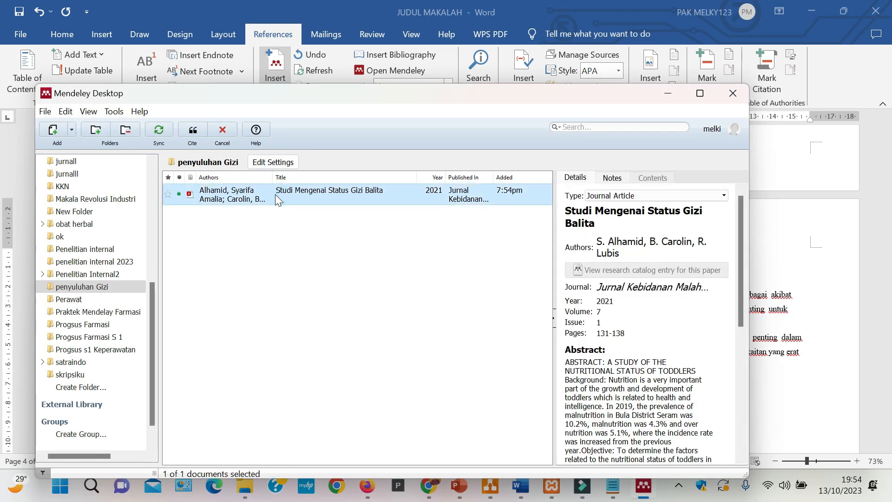
{"action": "left_click", "coordinate": [193, 131]}
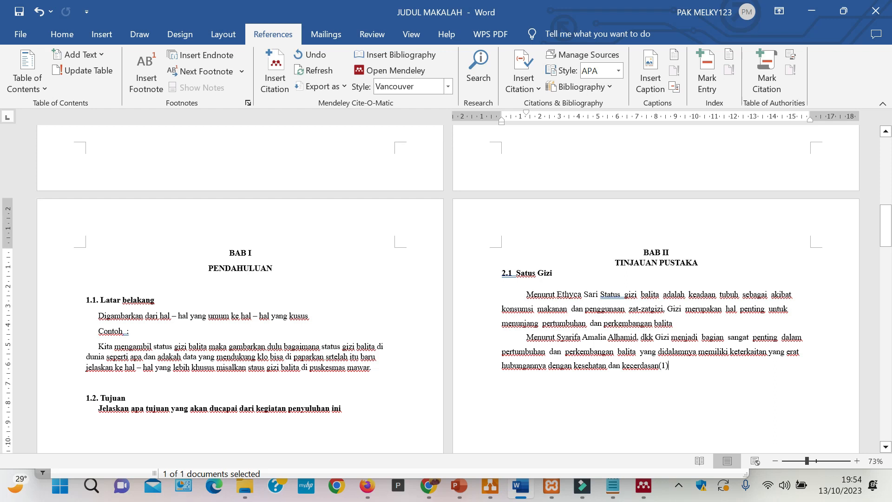
{"action": "key", "text": "ctrl+z"}
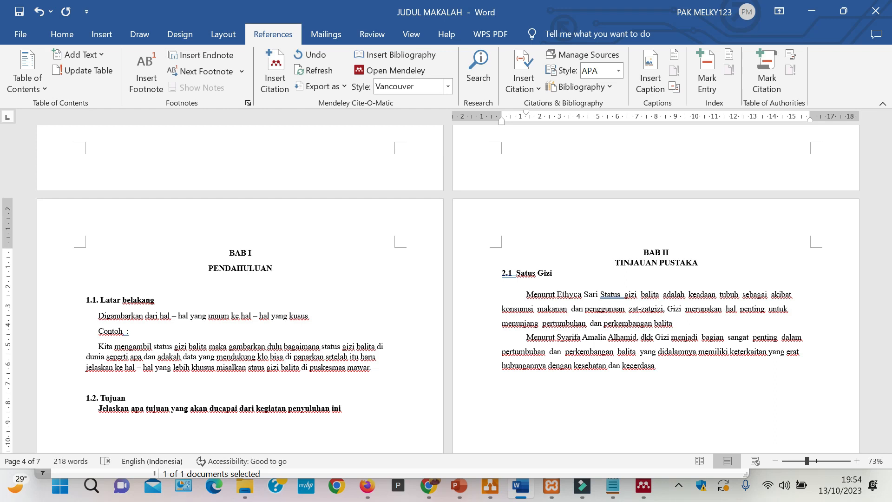
{"action": "type", "text": "n"}
- Set the Mendeley citation style to IEEE and cite "Studi Mengenai Status Gizi Balita" after "kecerdasan" in section 2.1
{"action": "left_click", "coordinate": [448, 86]}
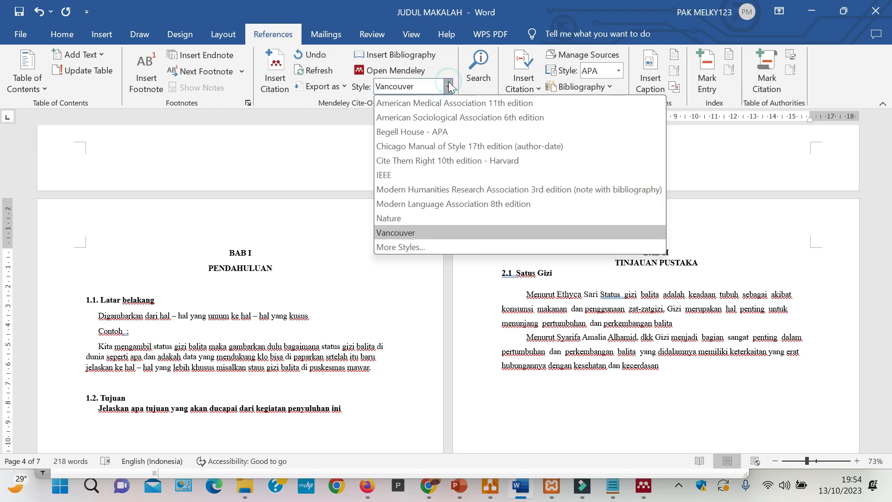
{"action": "left_click", "coordinate": [409, 174]}
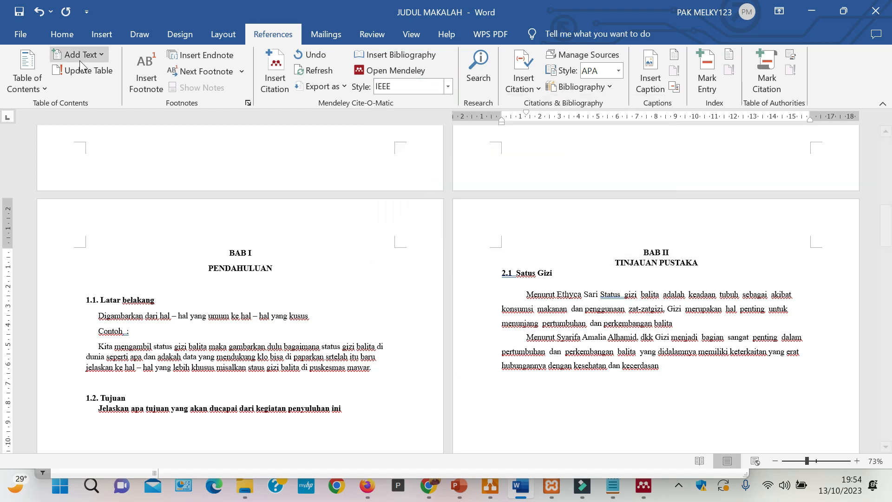
{"action": "left_click", "coordinate": [274, 74]}
{"action": "left_click", "coordinate": [731, 399]}
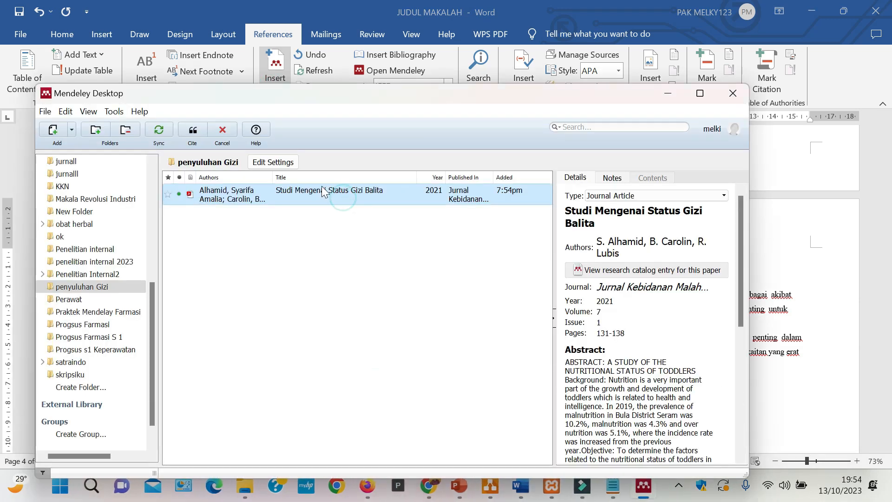
{"action": "left_click", "coordinate": [191, 130]}
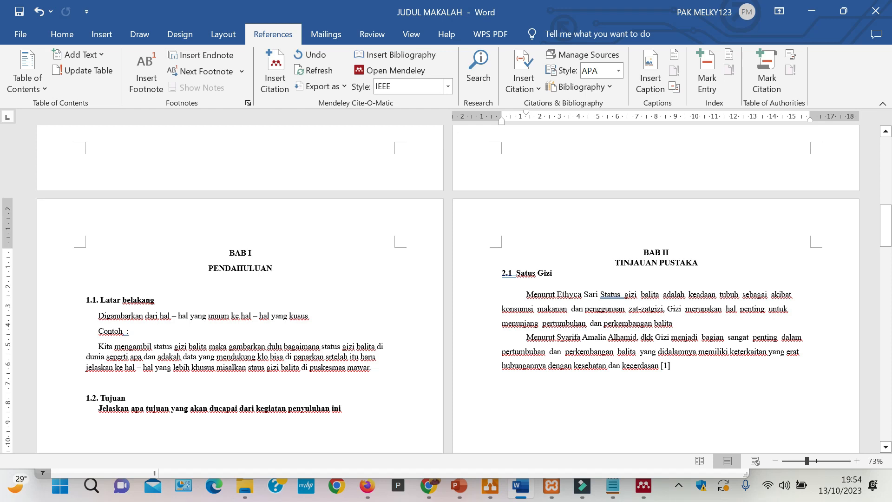
{"action": "scroll", "coordinate": [445, 286], "scroll_direction": "down", "scroll_amount": 3}
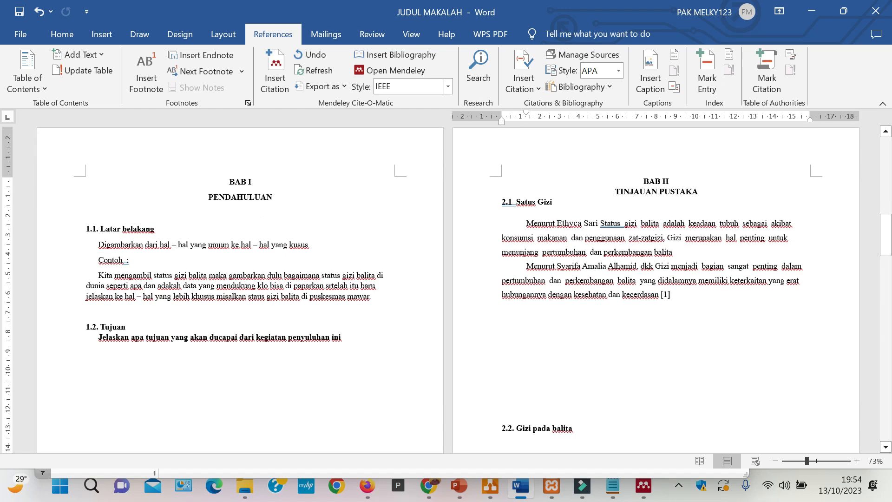
{"action": "triple_click", "coordinate": [689, 298]}
{"action": "left_click", "coordinate": [716, 342]}
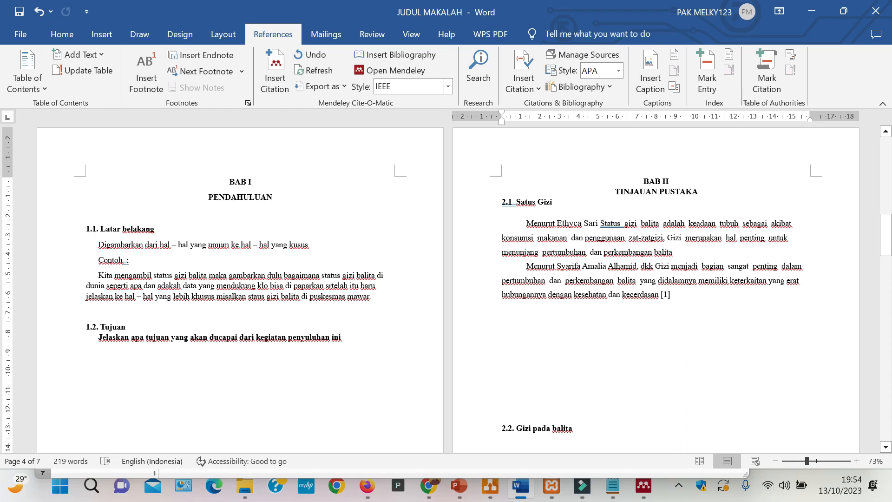
- Add blank lines after the "5.2. Saran" heading at the document's end and start a new page there
{"action": "scroll", "coordinate": [446, 288], "scroll_direction": "down", "scroll_amount": 10}
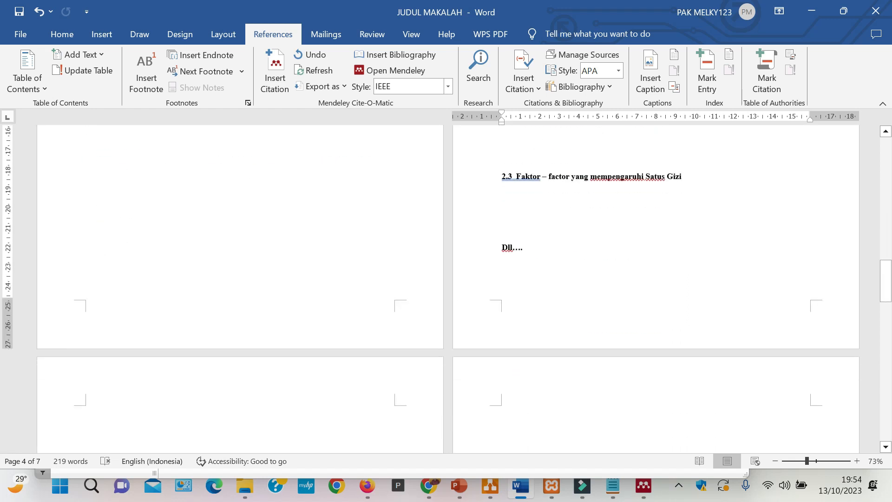
{"action": "scroll", "coordinate": [446, 288], "scroll_direction": "down", "scroll_amount": 10}
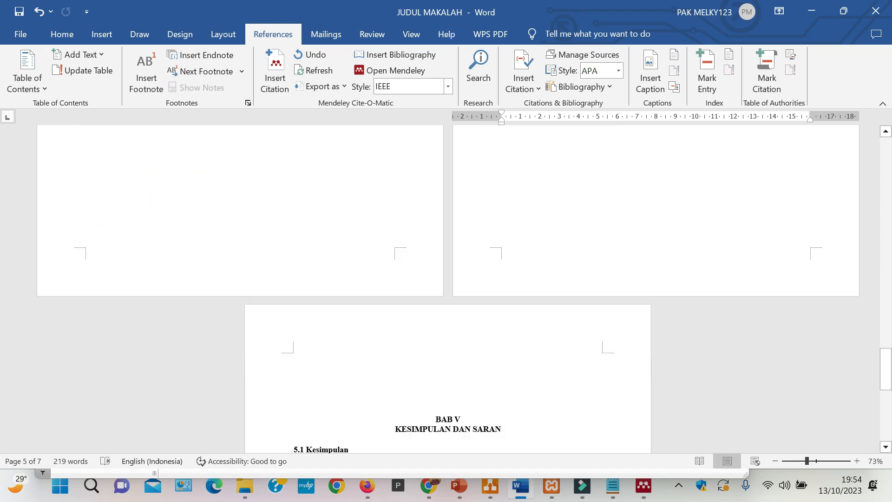
{"action": "scroll", "coordinate": [446, 288], "scroll_direction": "down", "scroll_amount": 5}
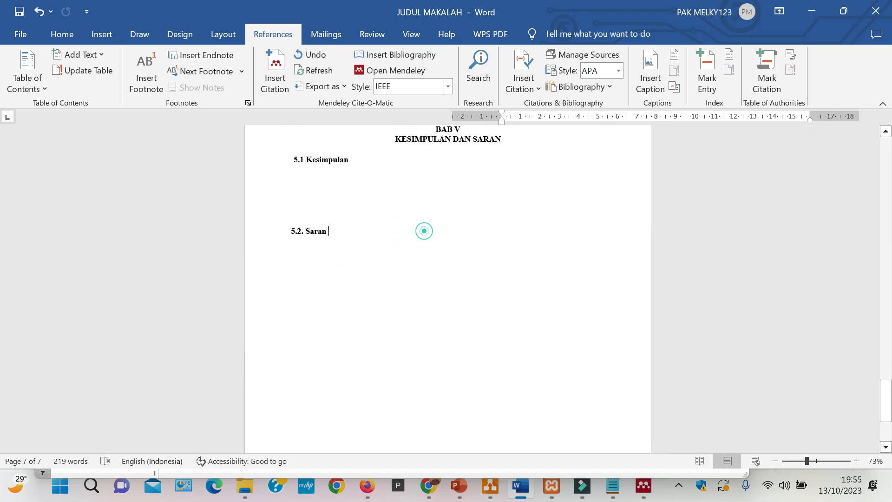
{"action": "left_click", "coordinate": [424, 228]}
{"action": "key", "text": "Return"}
{"action": "key", "text": "Return"}
{"action": "key", "text": "Return"}
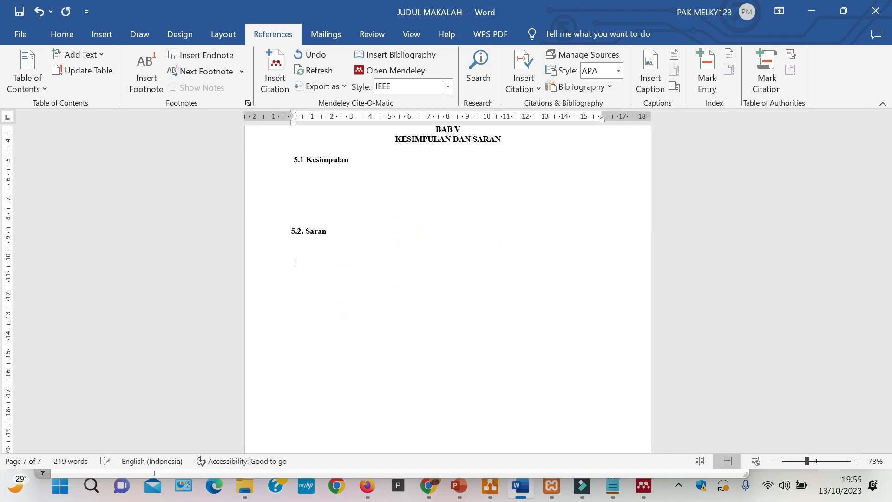
{"action": "key", "text": "ctrl+Return"}
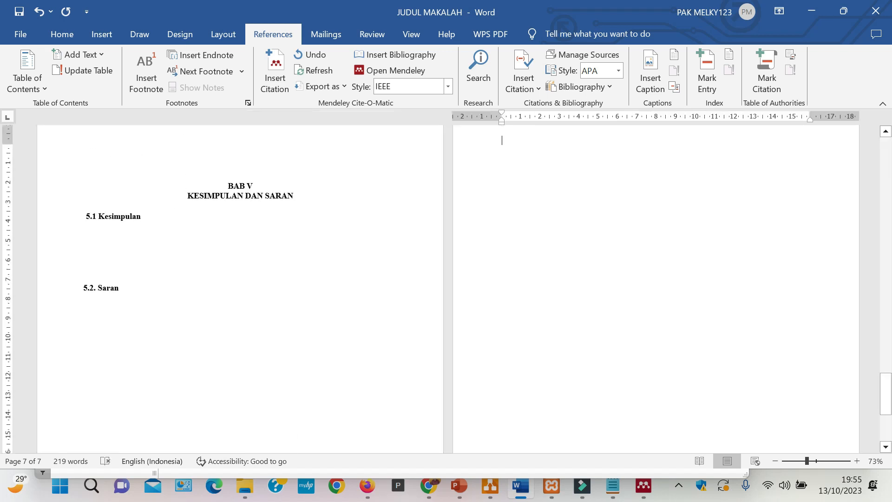
- Add the centered heading "DAFTAR PUSTAKA" on the new last page
{"action": "scroll", "coordinate": [445, 288], "scroll_direction": "up", "scroll_amount": 3}
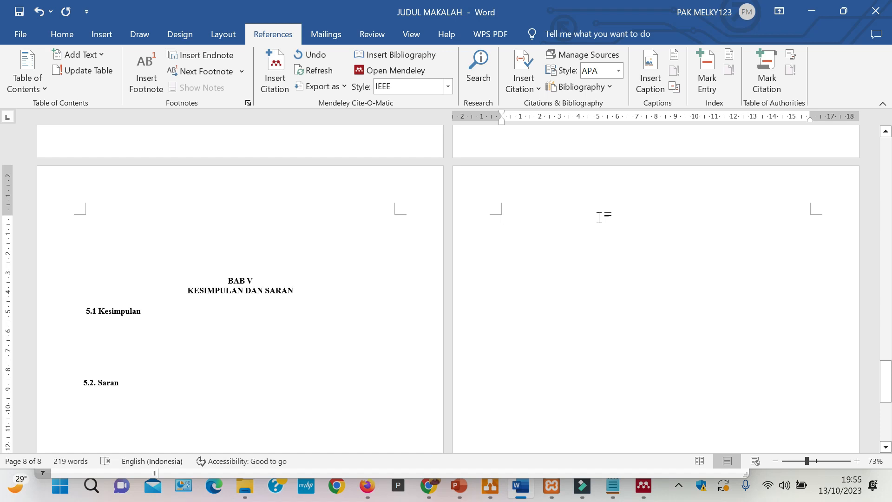
{"action": "type", "text": "DAFT"}
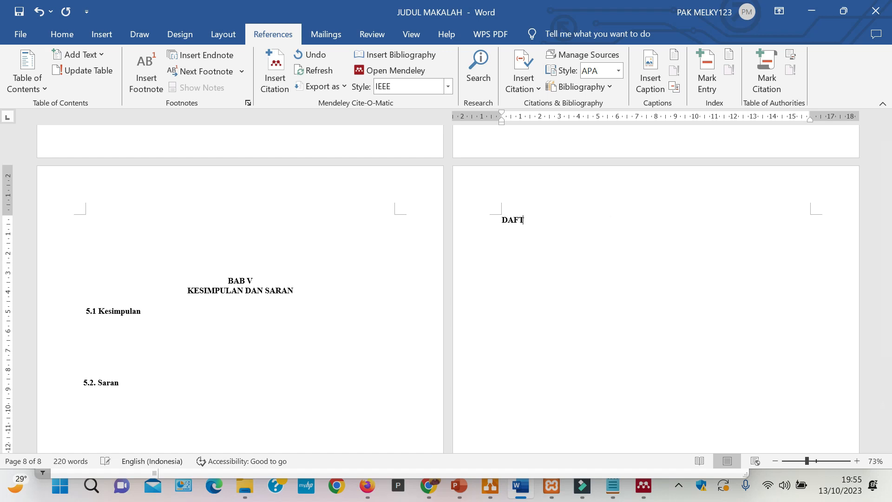
{"action": "type", "text": "AR PUSTAKA"}
{"action": "left_click", "coordinate": [67, 33]}
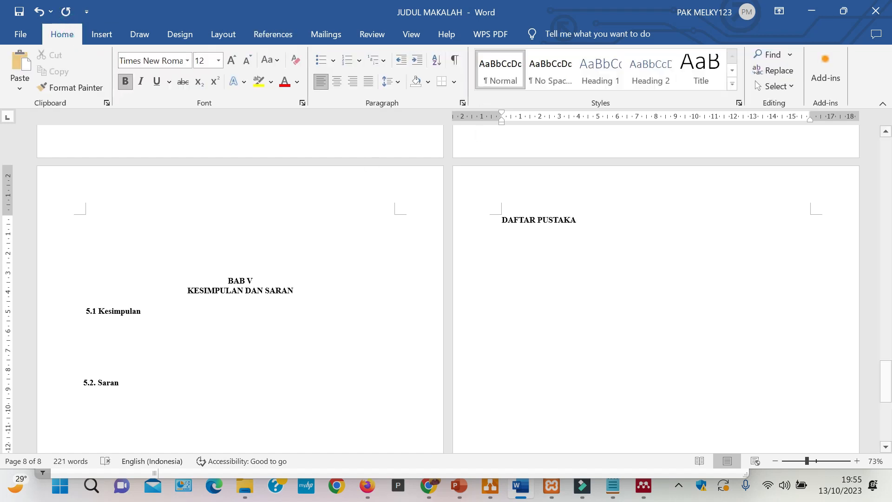
{"action": "left_click", "coordinate": [337, 81]}
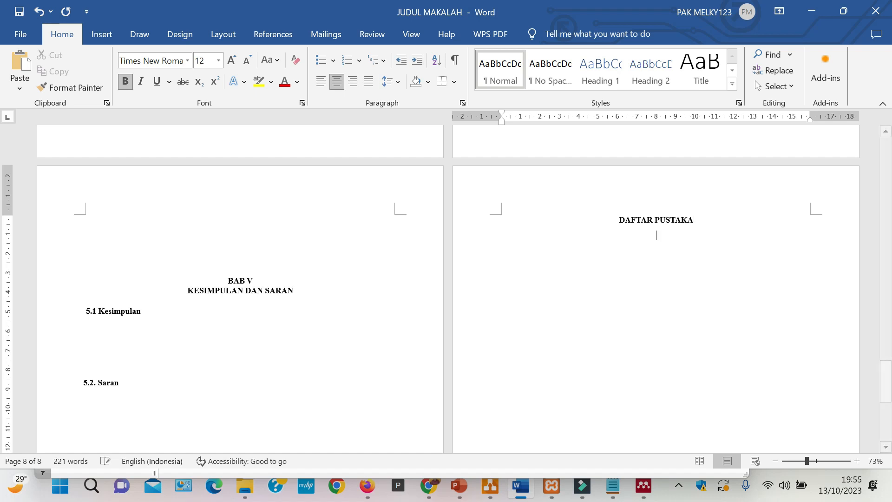
- Left-align the line below the "DAFTAR PUSTAKA" heading and insert the Mendeley bibliography there
{"action": "left_click", "coordinate": [320, 82]}
{"action": "left_click", "coordinate": [273, 34]}
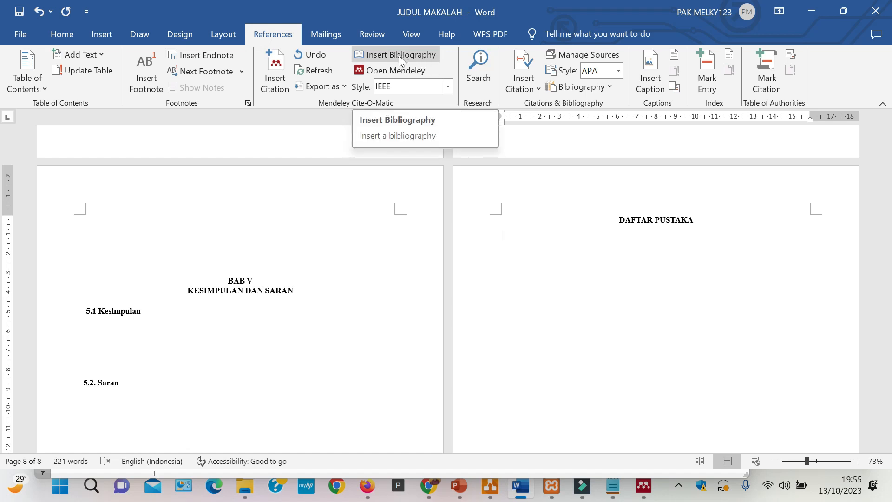
{"action": "left_click", "coordinate": [398, 55]}
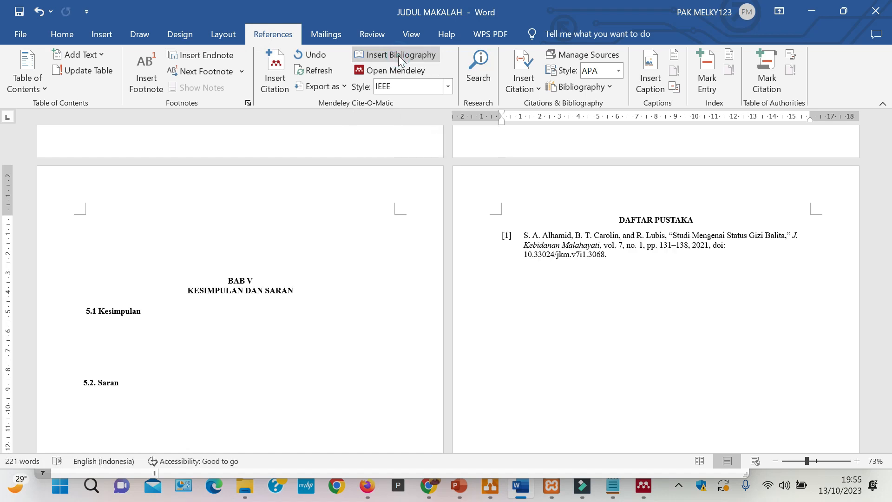
{"action": "left_click", "coordinate": [684, 272]}
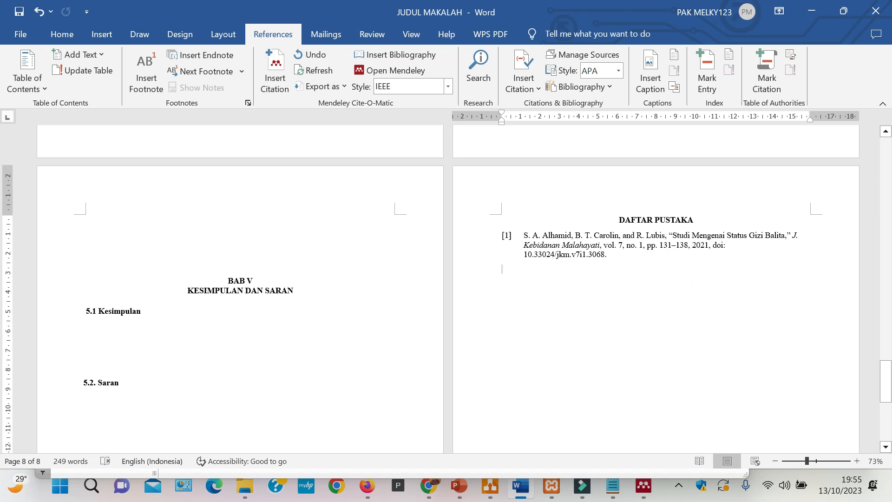
- Return to section 2.1 and place the cursor right after the citation that follows "kecerdasan"
{"action": "scroll", "coordinate": [650, 297], "scroll_direction": "up", "scroll_amount": 1}
{"action": "scroll", "coordinate": [650, 300], "scroll_direction": "up", "scroll_amount": 5}
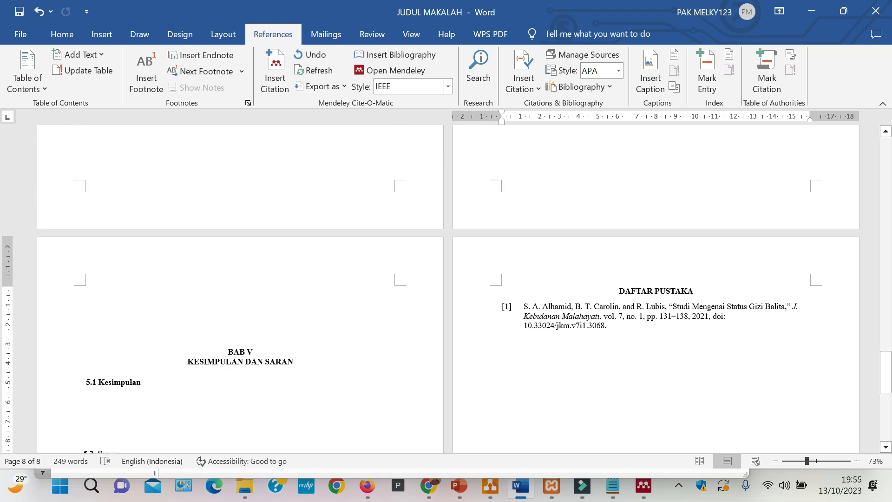
{"action": "scroll", "coordinate": [448, 288], "scroll_direction": "up", "scroll_amount": 15}
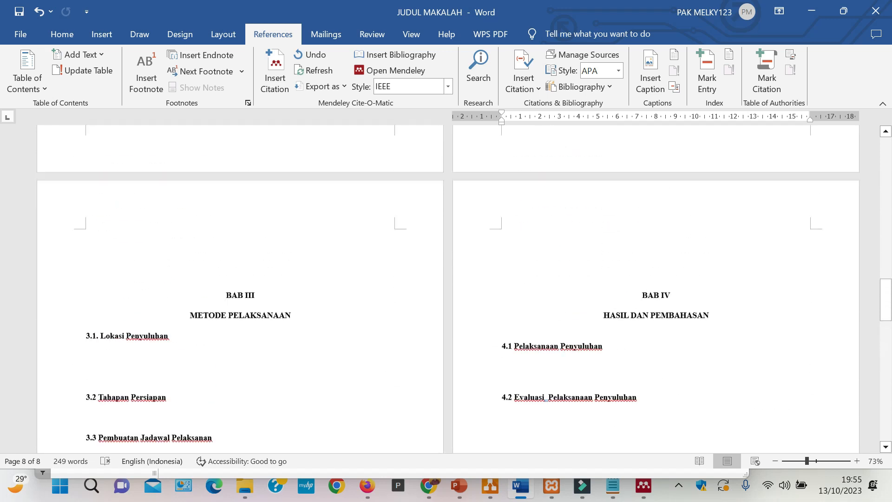
{"action": "scroll", "coordinate": [688, 236], "scroll_direction": "up", "scroll_amount": 3}
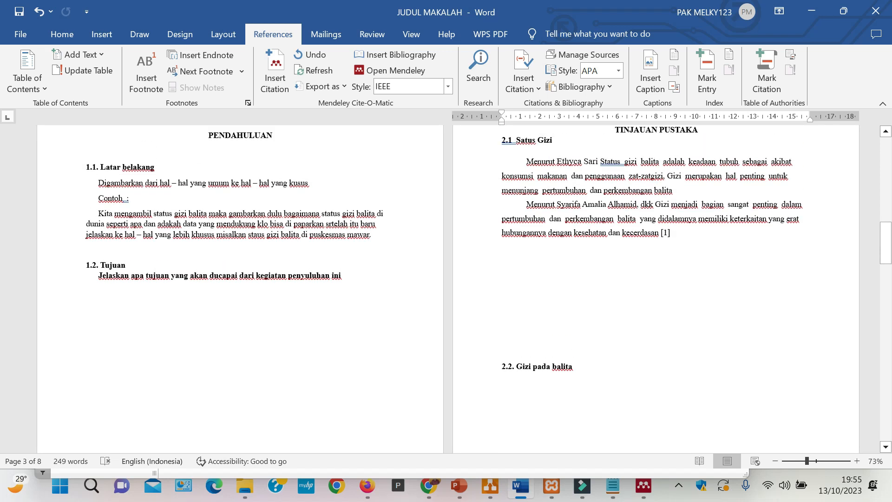
{"action": "left_click", "coordinate": [688, 236]}
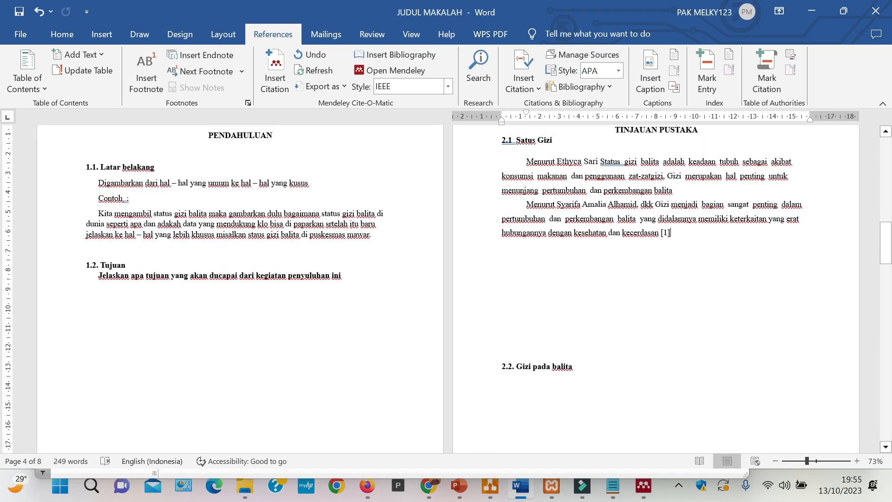
{"action": "scroll", "coordinate": [687, 237], "scroll_direction": "up", "scroll_amount": 1}
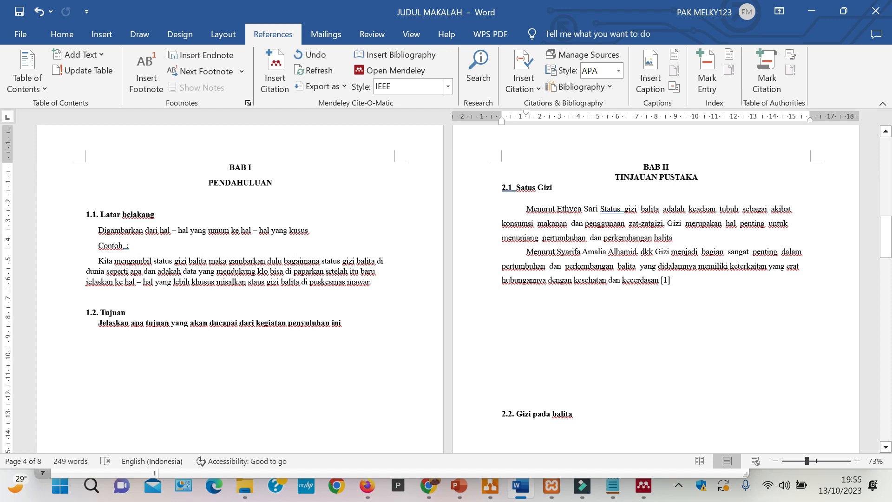
{"action": "left_click", "coordinate": [431, 486]}
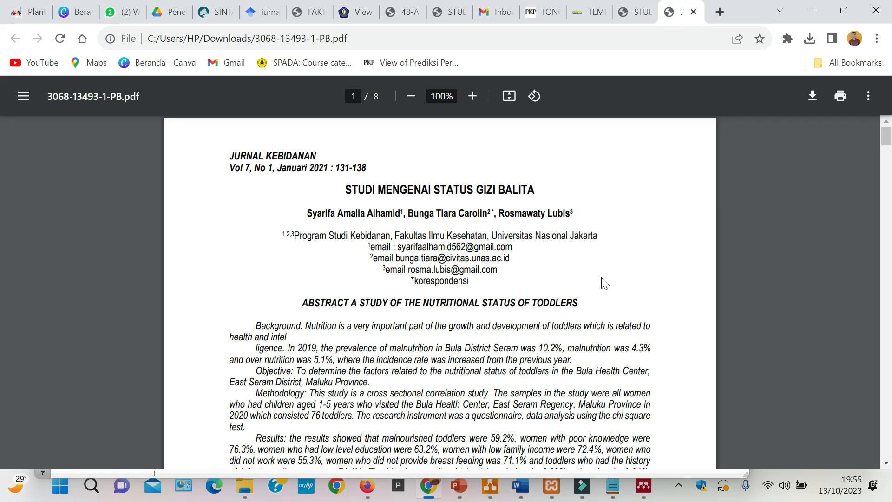
{"action": "left_click", "coordinate": [548, 14]}
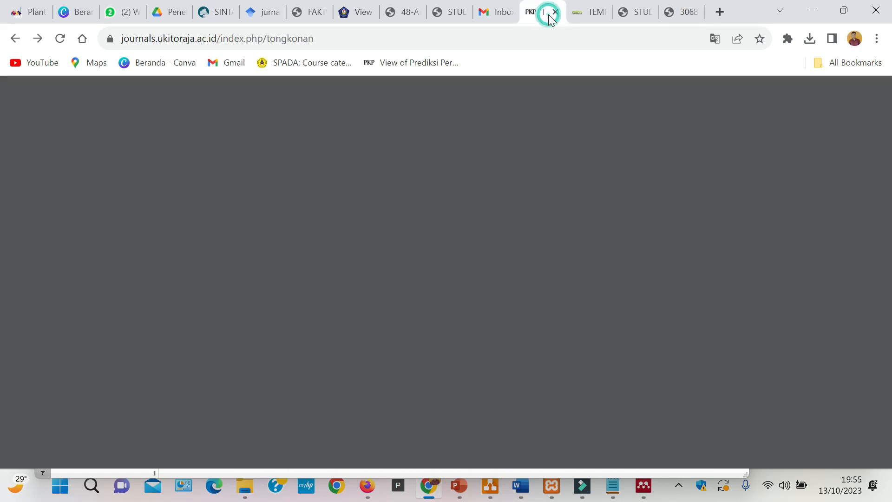
{"action": "left_click", "coordinate": [587, 14]}
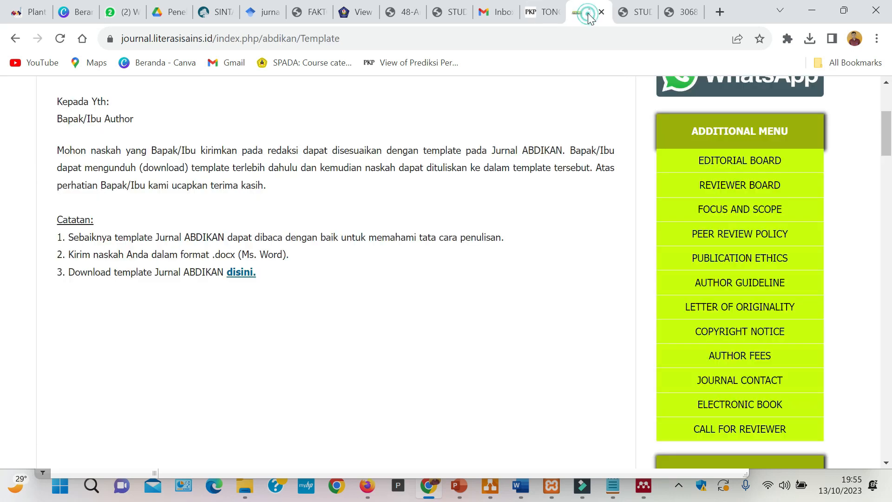
{"action": "scroll", "coordinate": [545, 196], "scroll_direction": "up", "scroll_amount": 3}
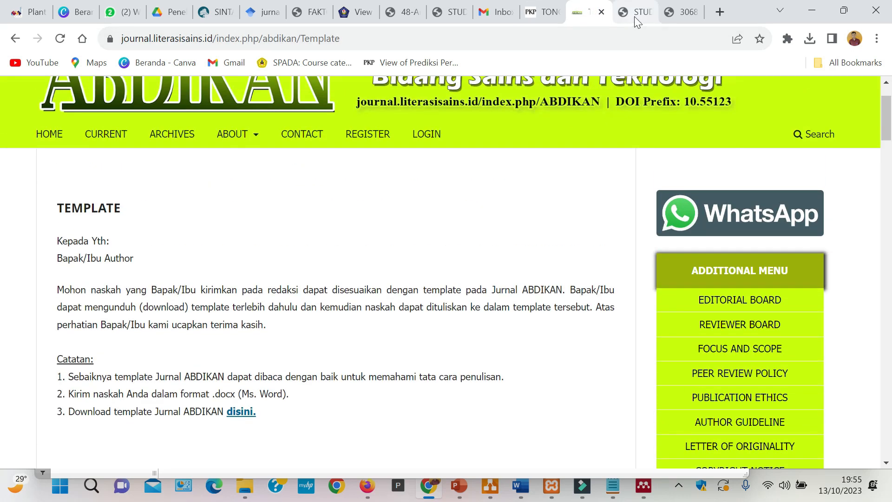
{"action": "left_click", "coordinate": [442, 16]}
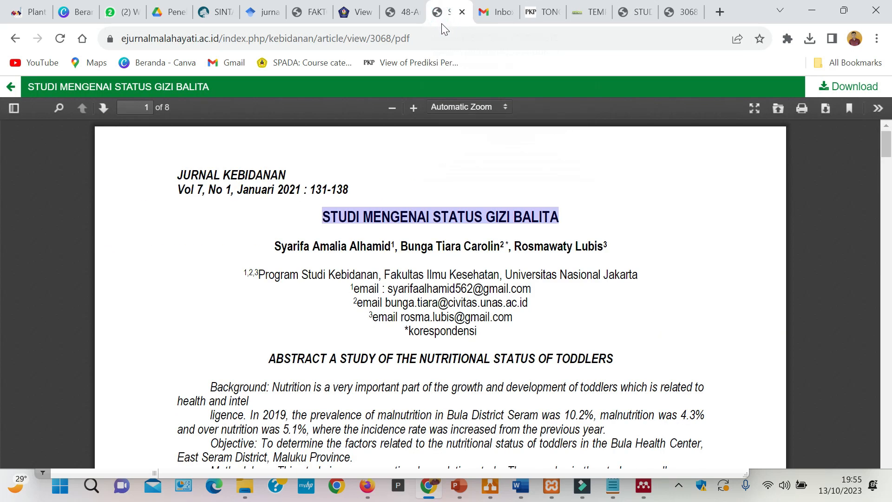
{"action": "left_click", "coordinate": [399, 16]}
- Copy the sentence "Keadaan gizi merupakan gambaran apa yang dikonsumsi oleh seseorang dalam jangka waktu yang lama" from page 2 and replace the Notepad text with it
{"action": "scroll", "coordinate": [503, 287], "scroll_direction": "up", "scroll_amount": 5}
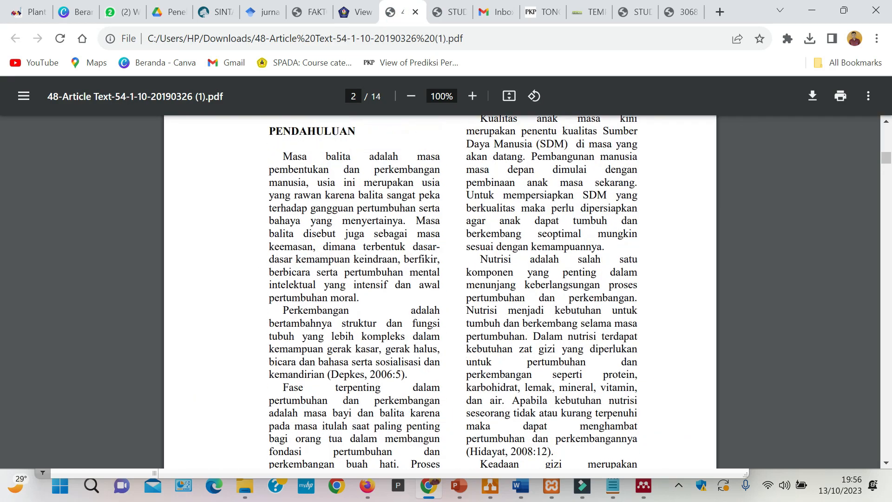
{"action": "scroll", "coordinate": [503, 288], "scroll_direction": "up", "scroll_amount": 10}
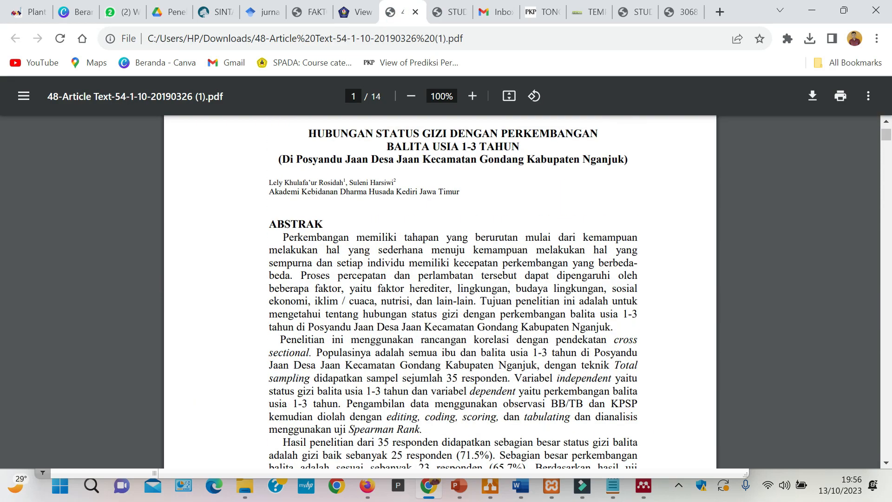
{"action": "scroll", "coordinate": [445, 288], "scroll_direction": "down", "scroll_amount": 7}
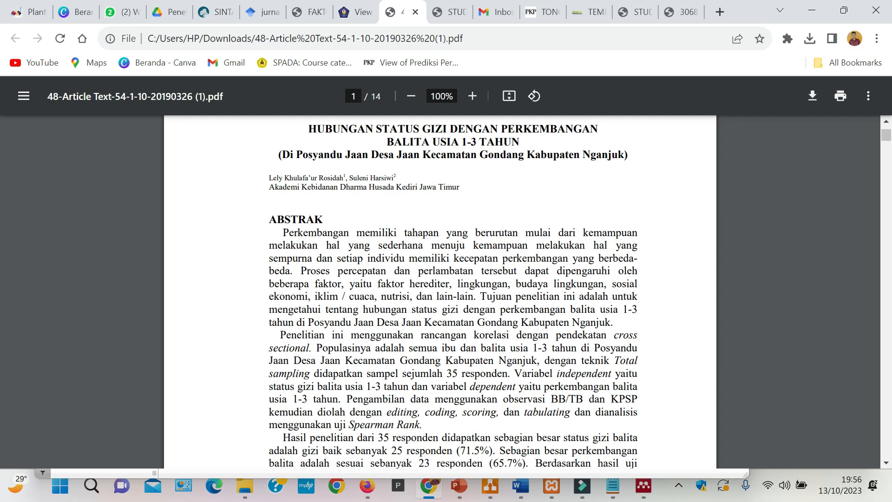
{"action": "scroll", "coordinate": [440, 292], "scroll_direction": "down", "scroll_amount": 12}
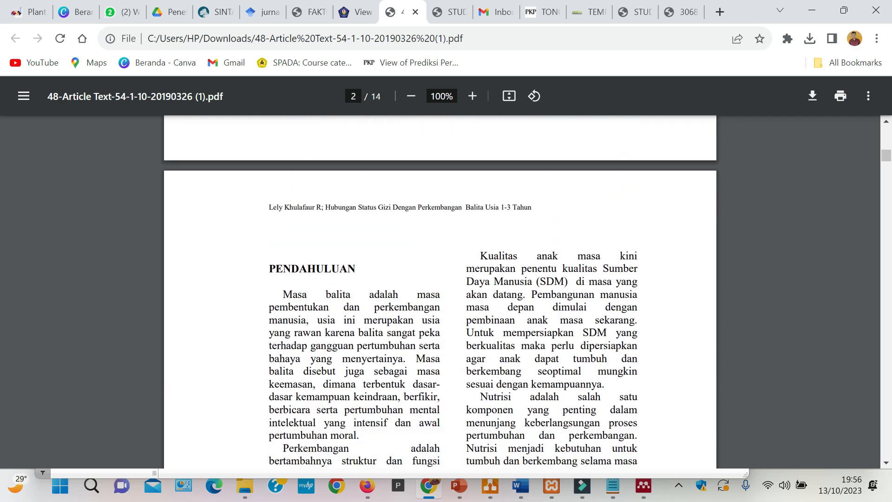
{"action": "scroll", "coordinate": [439, 292], "scroll_direction": "down", "scroll_amount": 6}
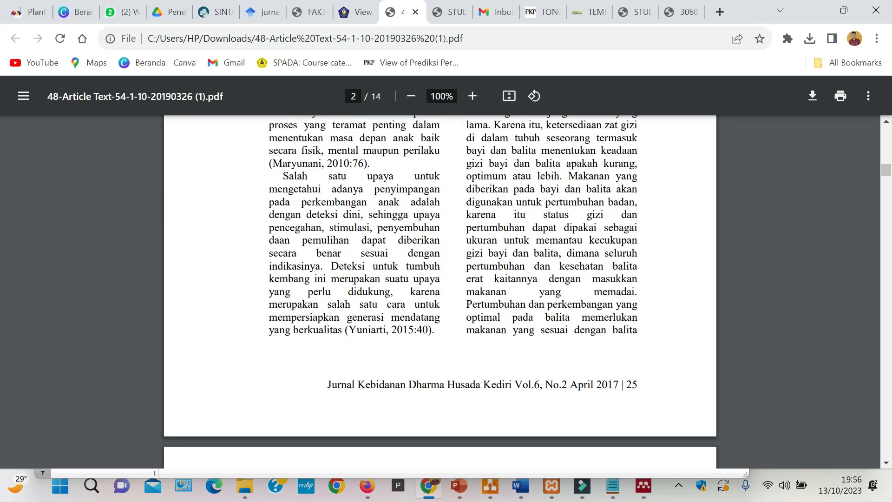
{"action": "scroll", "coordinate": [440, 292], "scroll_direction": "down", "scroll_amount": 5}
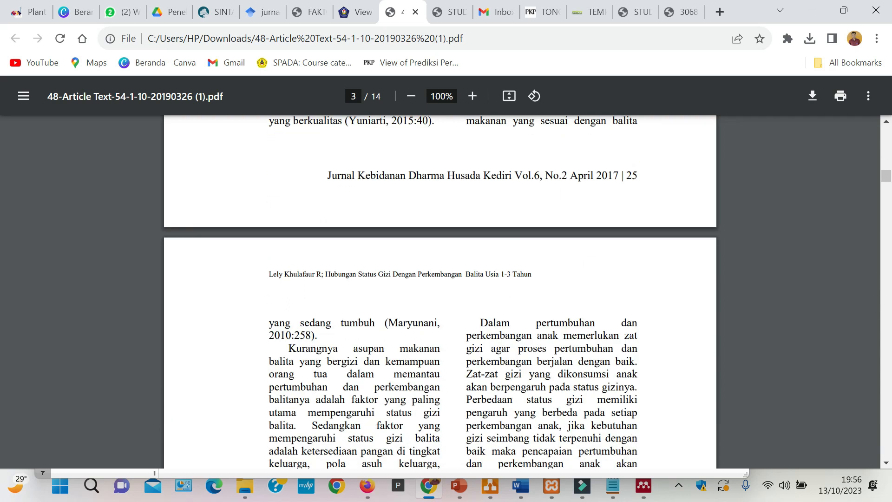
{"action": "scroll", "coordinate": [440, 292], "scroll_direction": "up", "scroll_amount": 8}
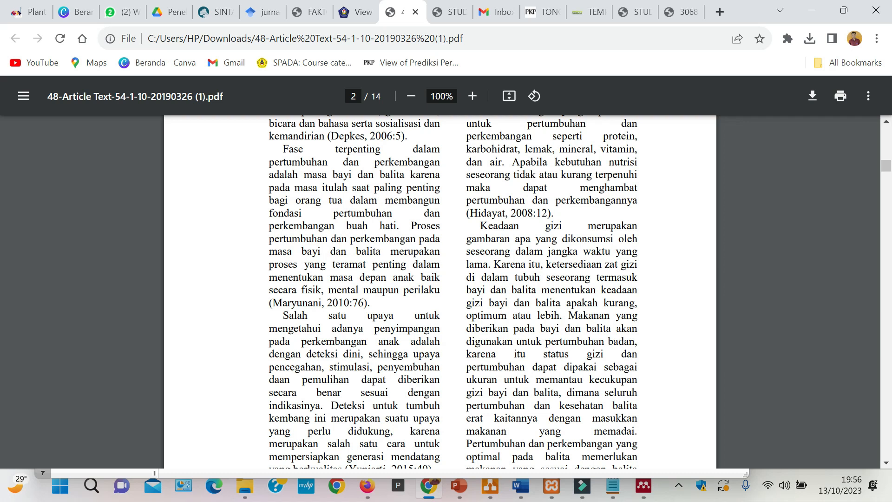
{"action": "left_click_drag", "start_coordinate": [488, 264], "coordinate": [480, 226]}
{"action": "key", "text": "ctrl+c"}
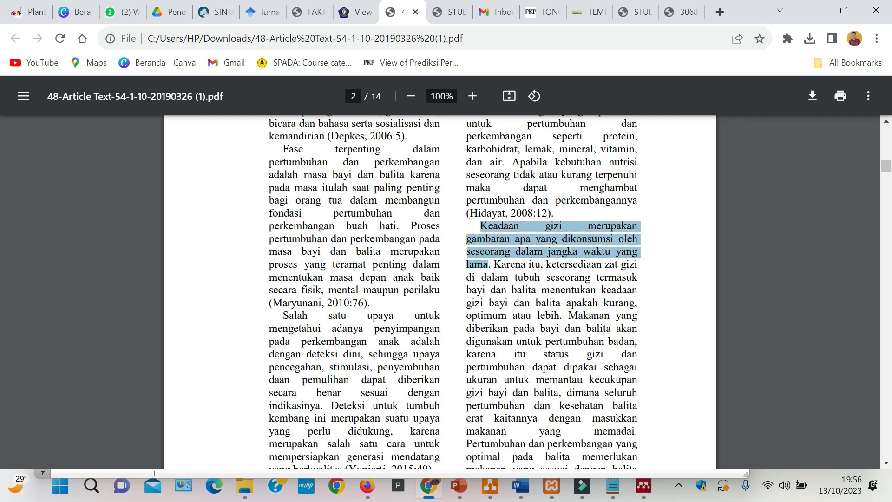
{"action": "left_click", "coordinate": [614, 486]}
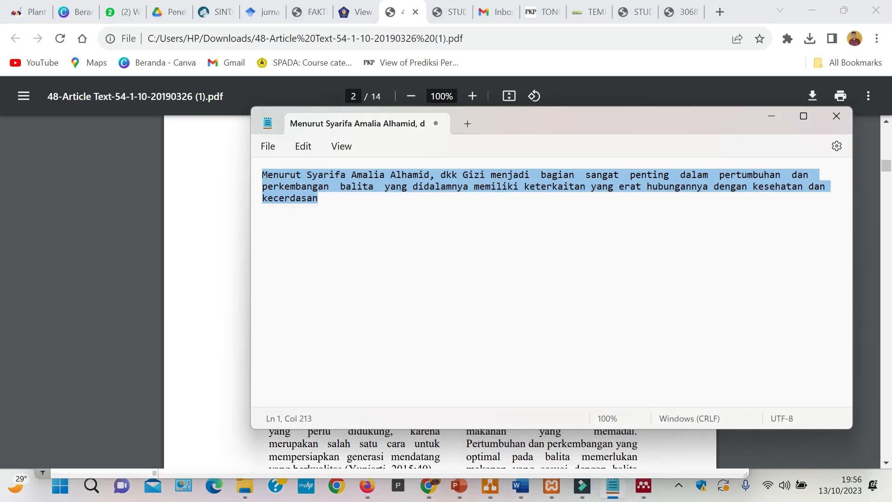
{"action": "key", "text": "ctrl+v"}
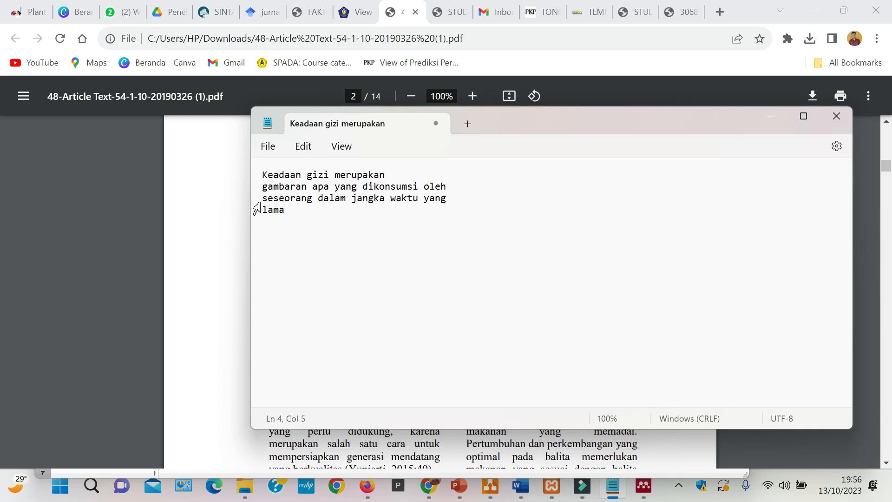
- Join the pasted sentence in Notepad into one line with single spaces between words, and select all of it
{"action": "left_click", "coordinate": [262, 187]}
{"action": "key", "text": "BackSpace"}
{"action": "type", "text": "M"}
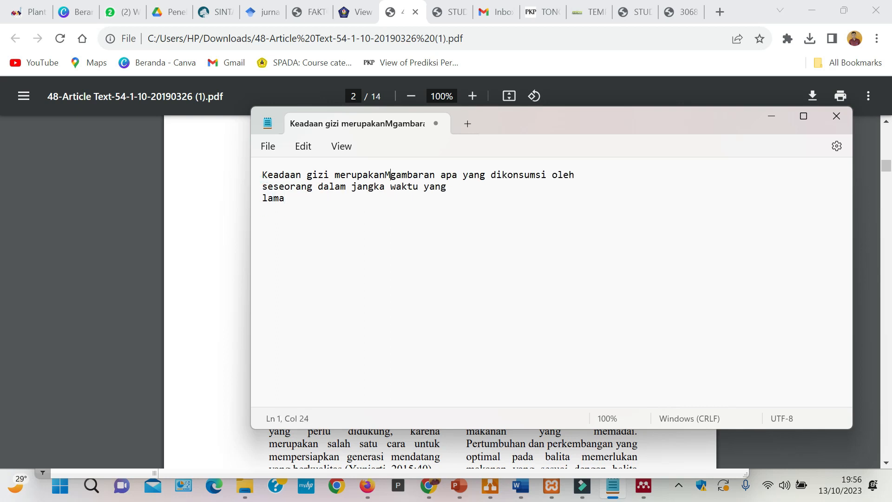
{"action": "key", "text": "BackSpace"}
{"action": "left_click", "coordinate": [262, 187]}
{"action": "key", "text": "BackSpace"}
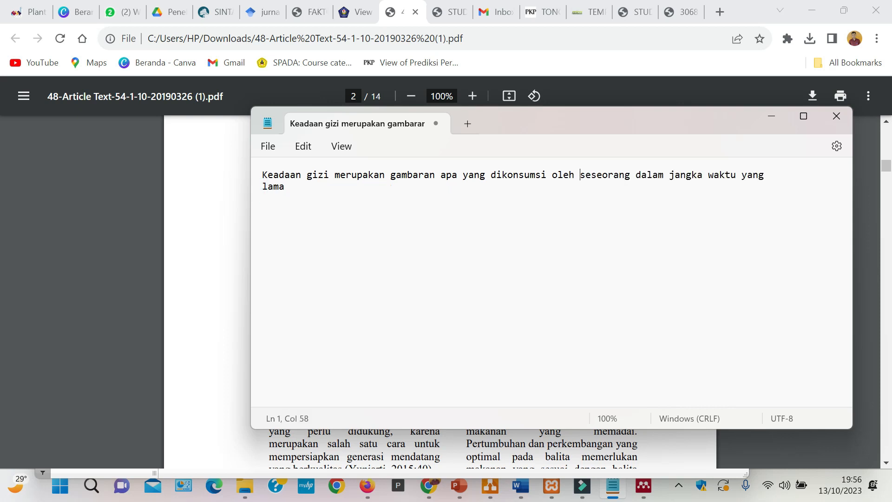
{"action": "left_click", "coordinate": [287, 186]}
{"action": "left_click", "coordinate": [262, 186]}
{"action": "key", "text": "BackSpace"}
{"action": "left_click", "coordinate": [796, 175]}
{"action": "key", "text": "ctrl+a"}
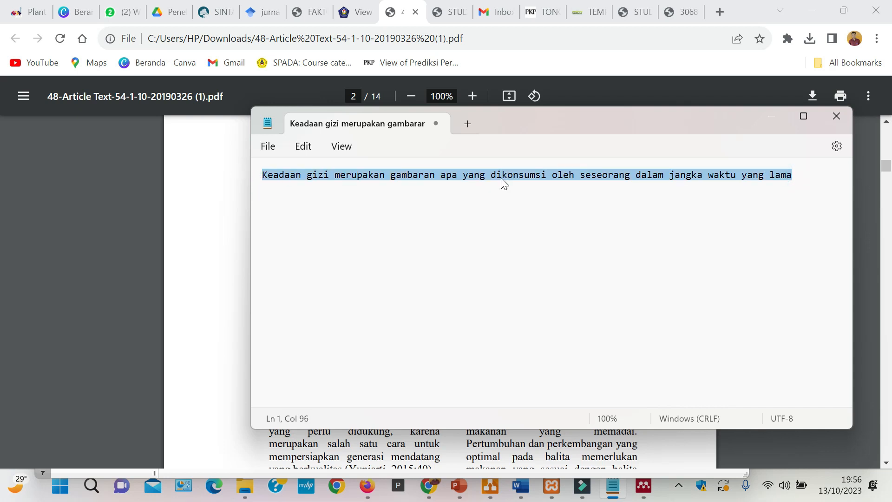
- Switch to Word, copy the first paragraph under "2.1 Satus Gizi" and place the cursor at its end, after "balita"
{"action": "left_click", "coordinate": [520, 485]}
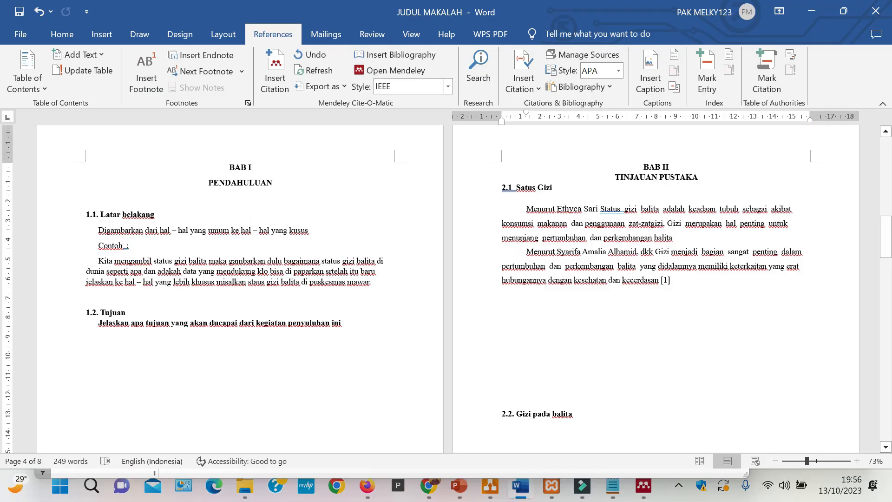
{"action": "left_click_drag", "start_coordinate": [676, 238], "coordinate": [529, 211]}
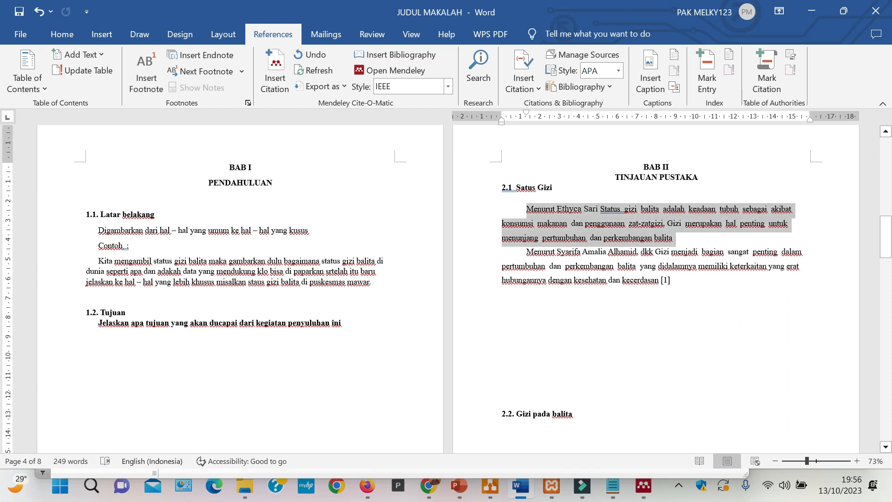
{"action": "key", "text": "ctrl+c"}
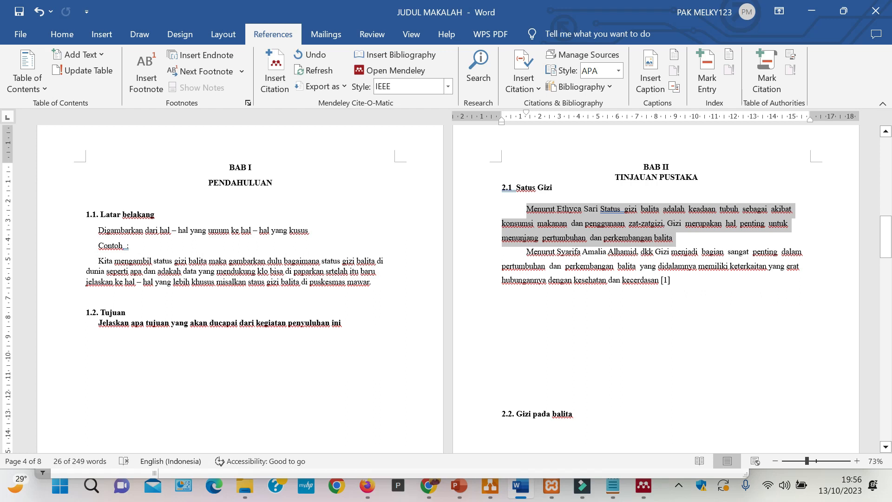
{"action": "left_click", "coordinate": [673, 236]}
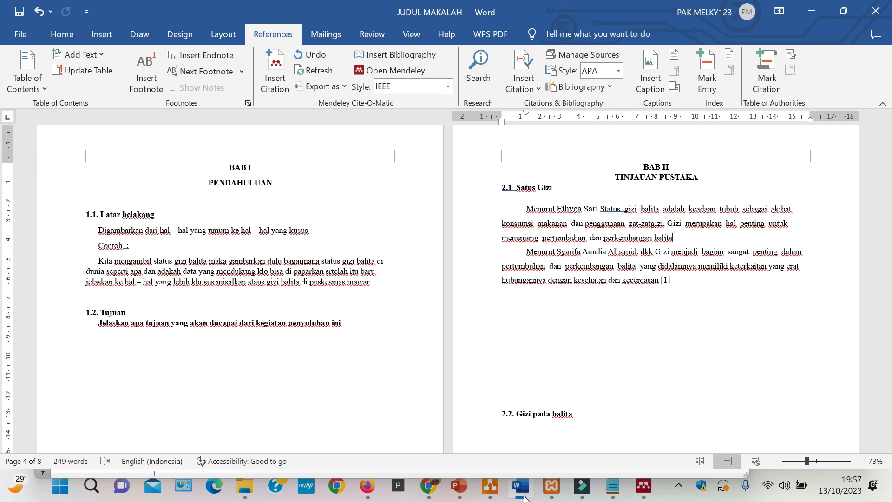
- Download the article PDF open in Chrome to the "pengembangan media komunikasi" folder on drive E as "status gizi 2"
{"action": "left_click", "coordinate": [436, 488]}
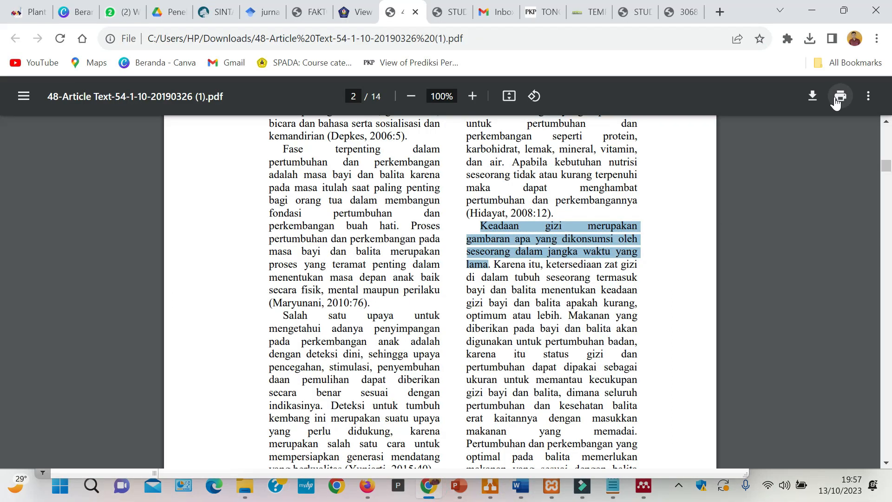
{"action": "left_click", "coordinate": [816, 93]}
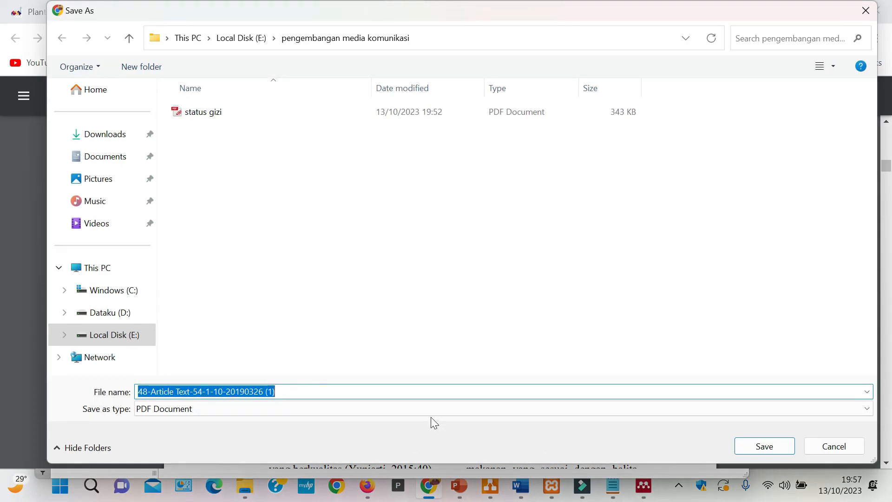
{"action": "type", "text": "STA"}
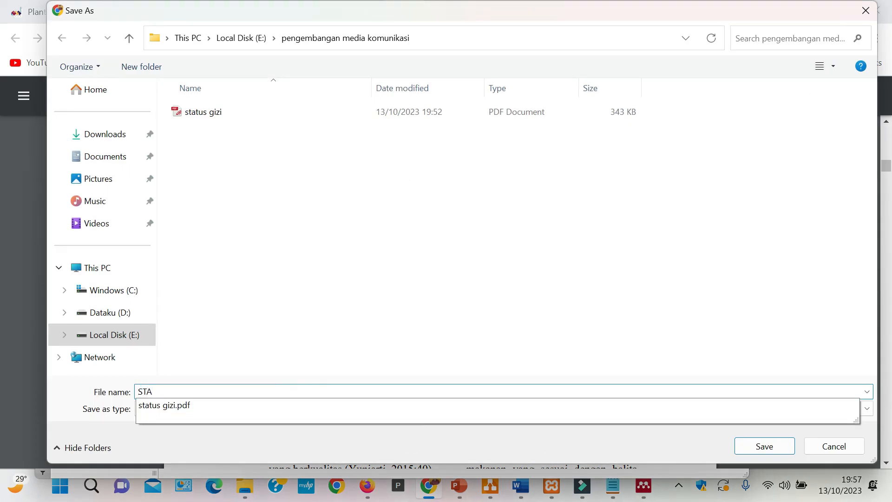
{"action": "left_click", "coordinate": [183, 410]}
{"action": "left_click", "coordinate": [212, 391]}
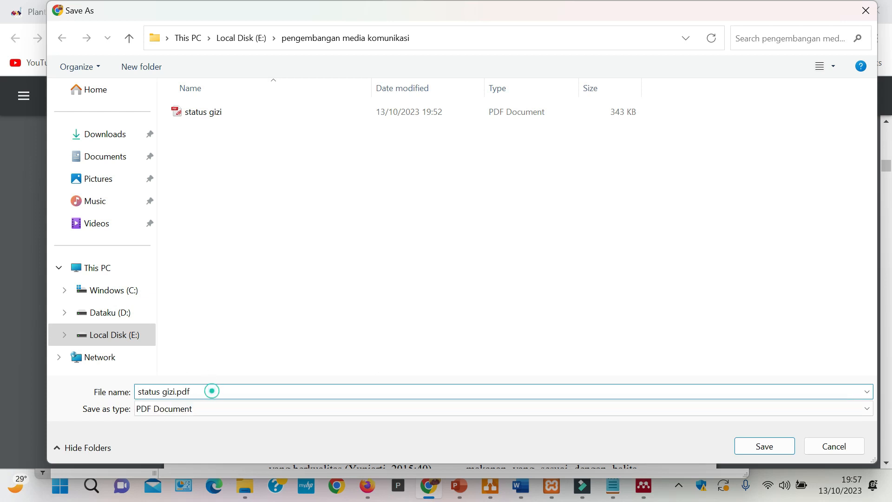
{"action": "key", "text": "BackSpace"}
{"action": "key", "text": "BackSpace"}
{"action": "key", "text": "BackSpace"}
{"action": "key", "text": "BackSpace"}
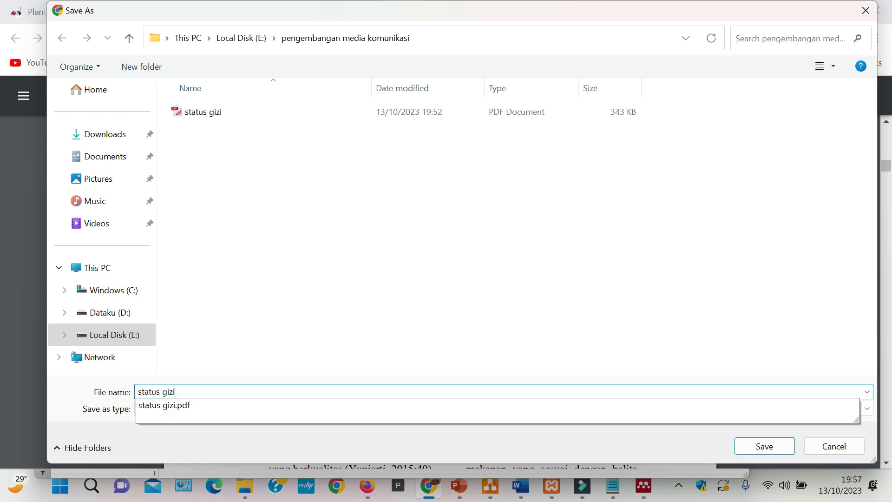
{"action": "type", "text": "2"}
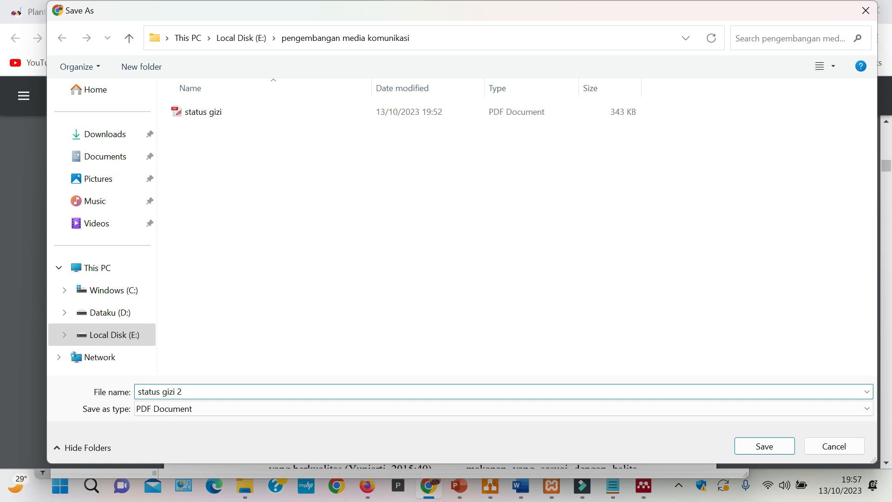
{"action": "left_click", "coordinate": [762, 446]}
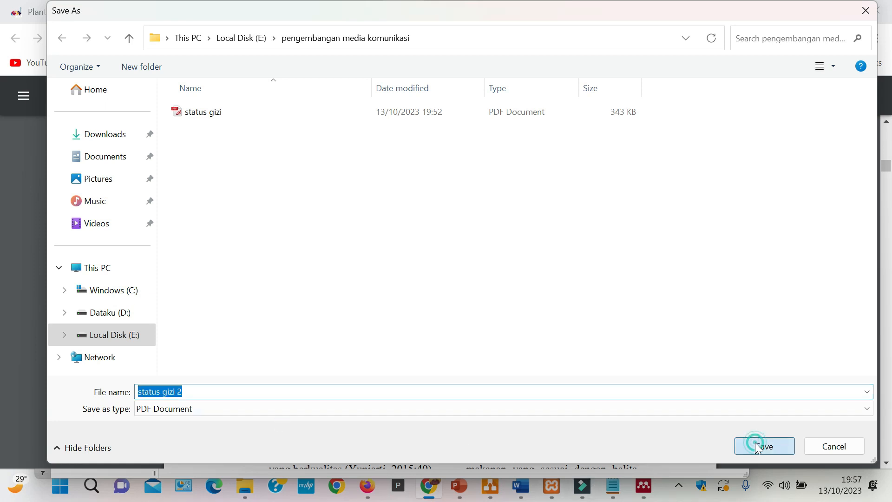
{"action": "left_click", "coordinate": [774, 334]}
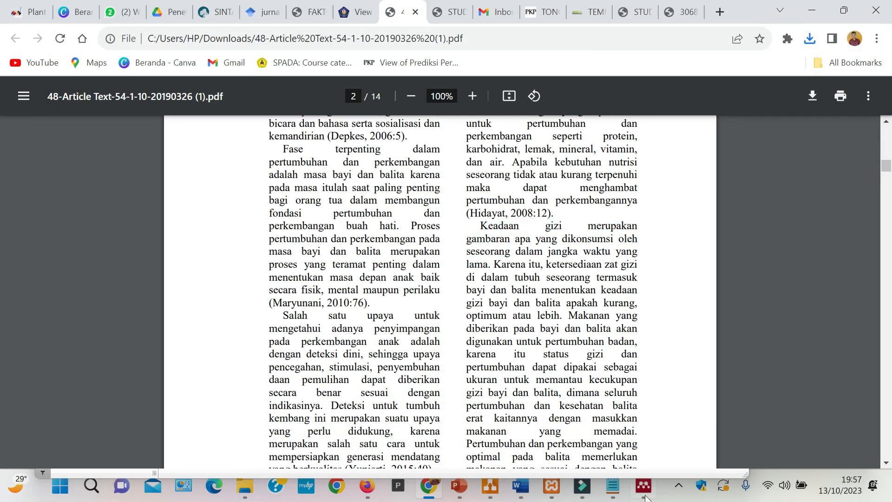
- Add "status gizi 2" from the "pengembangan media komunikasi" folder to Mendeley's "penyuluhan Gizi" folder, and briefly open the imported article
{"action": "left_click", "coordinate": [641, 493]}
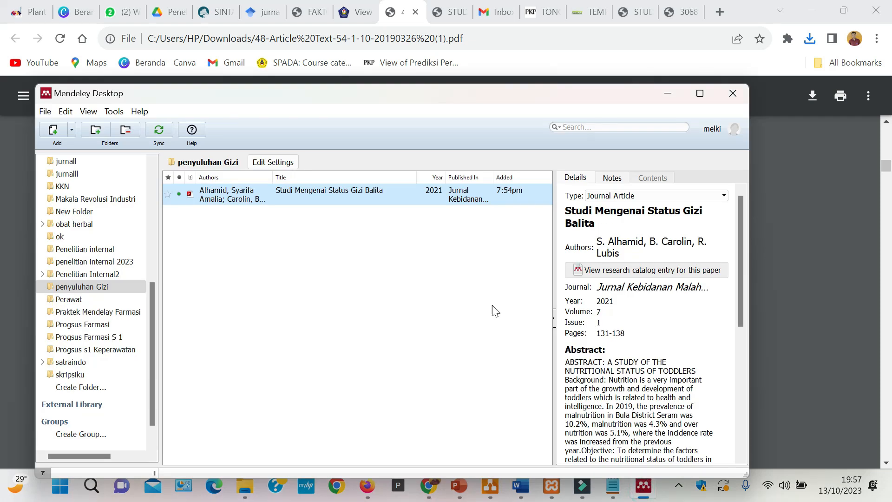
{"action": "left_click", "coordinate": [397, 289]}
{"action": "mouse_move", "coordinate": [249, 493]}
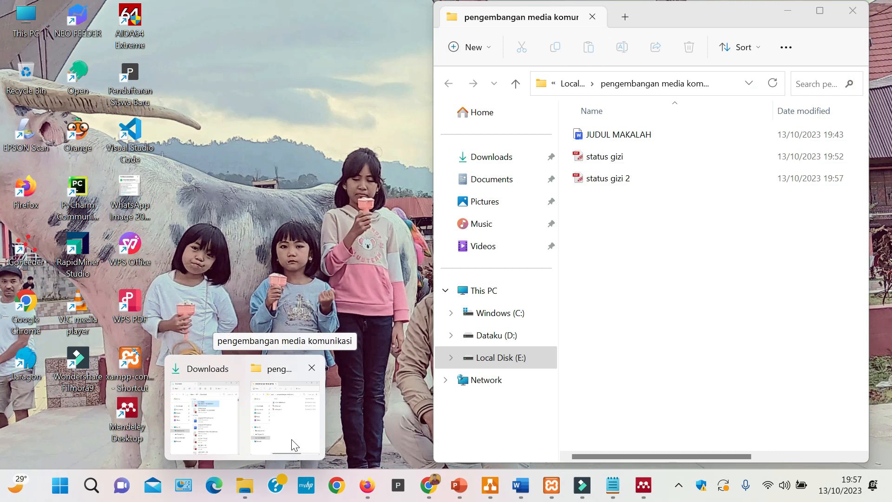
{"action": "left_click", "coordinate": [292, 447]}
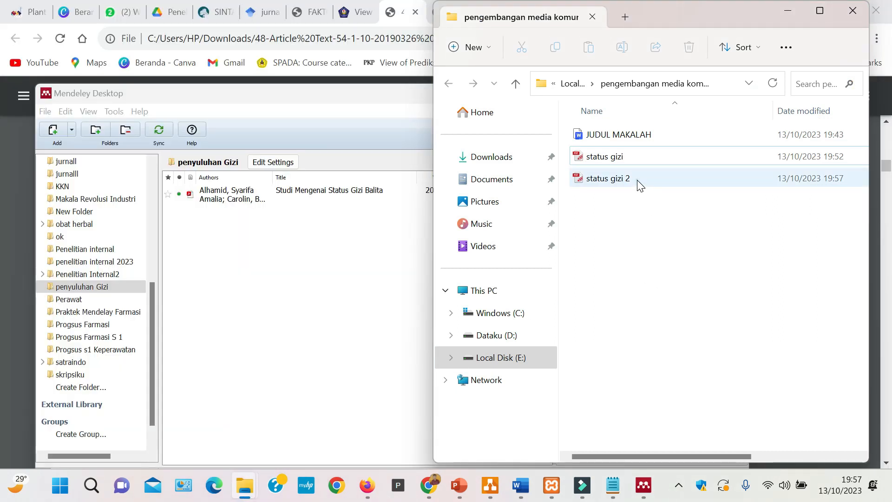
{"action": "left_click", "coordinate": [637, 180]}
{"action": "left_click_drag", "start_coordinate": [637, 179], "coordinate": [291, 285]}
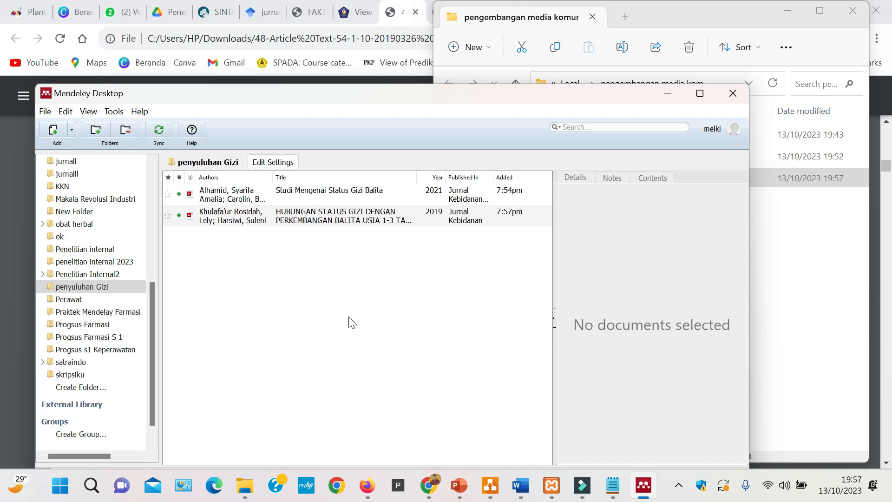
{"action": "double_click", "coordinate": [337, 219]}
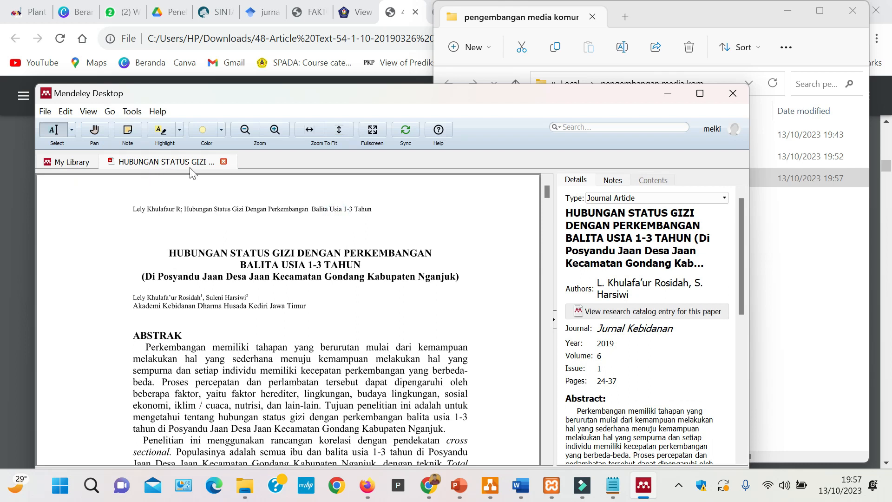
{"action": "left_click", "coordinate": [223, 161]}
- Copy the new article's full title from its Mendeley details, replace the Notepad text with it, and select all of it
{"action": "double_click", "coordinate": [643, 253]}
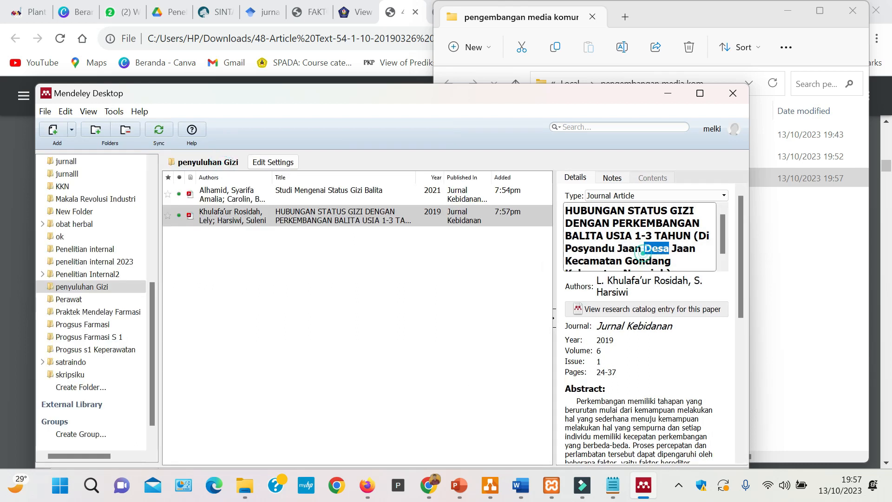
{"action": "left_click", "coordinate": [682, 265]}
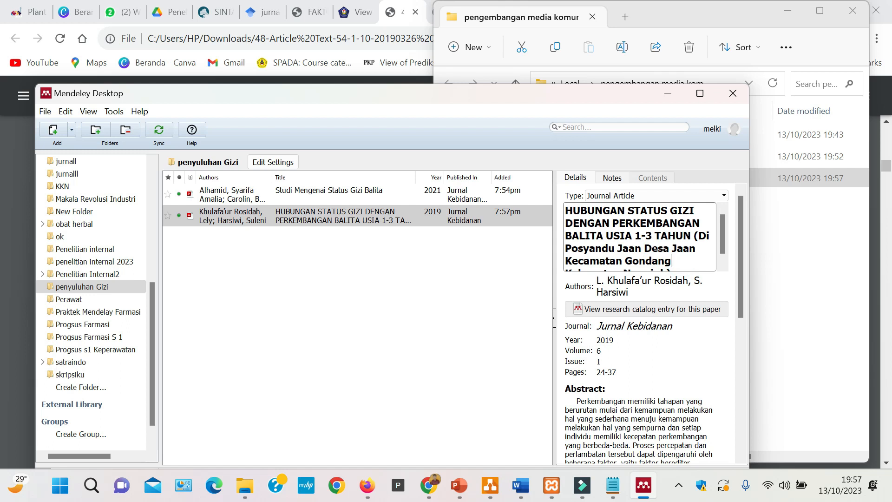
{"action": "key", "text": "ctrl+a"}
{"action": "key", "text": "ctrl+c"}
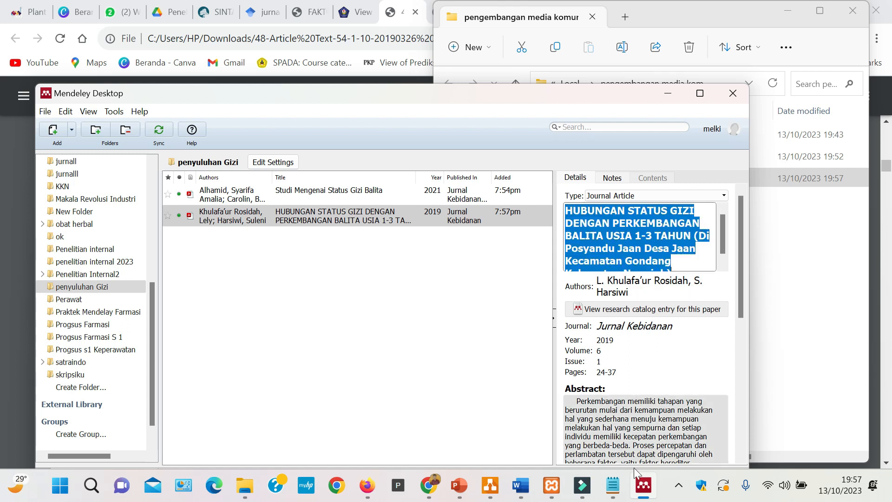
{"action": "left_click", "coordinate": [612, 486]}
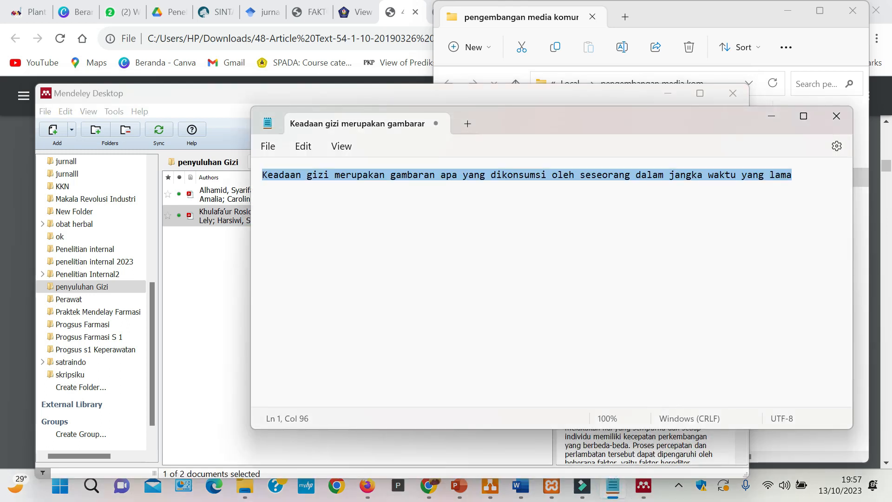
{"action": "key", "text": "ctrl+v"}
{"action": "key", "text": "ctrl+a"}
{"action": "key", "text": "ctrl+c"}
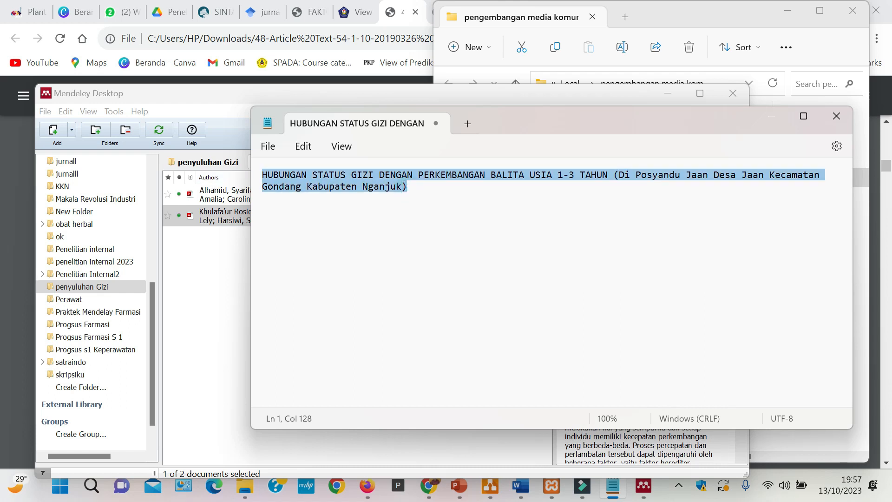
- Switch to Word, paste the article title into a new blank document and change its case to Capitalize Each Word
{"action": "left_click", "coordinate": [521, 493]}
{"action": "left_click", "coordinate": [602, 358]}
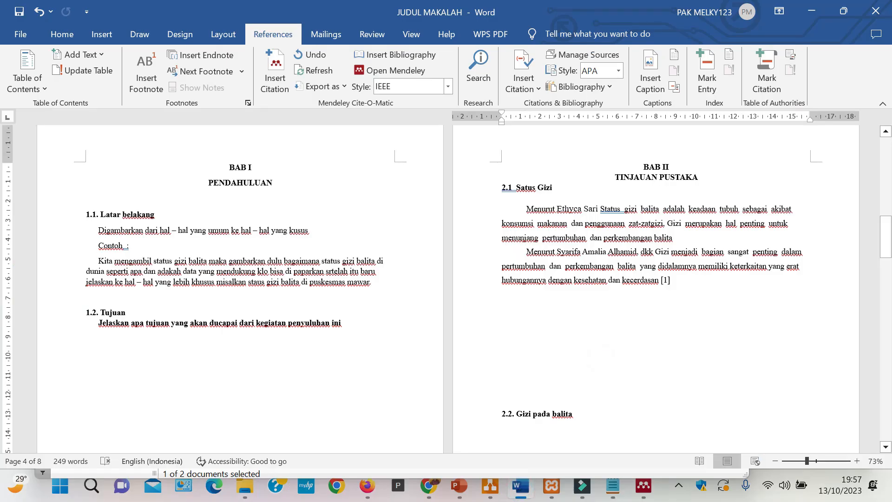
{"action": "key", "text": "ctrl+n"}
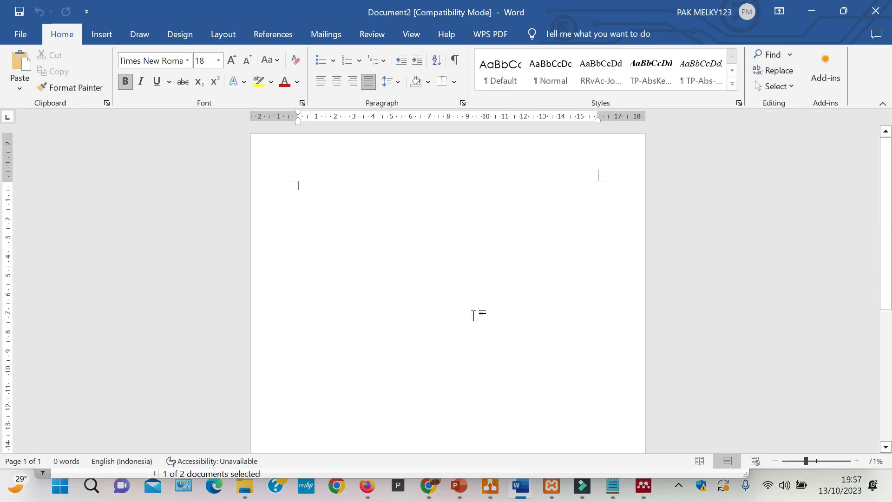
{"action": "key", "text": "ctrl+n"}
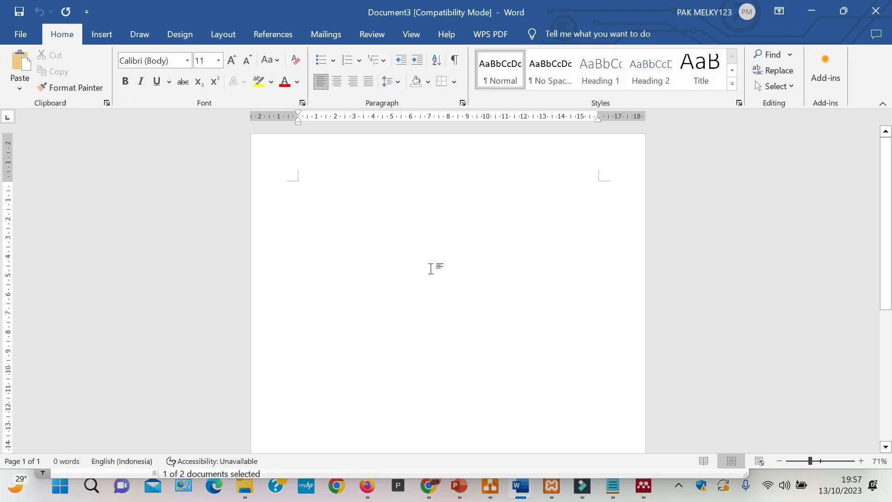
{"action": "key", "text": "ctrl+v"}
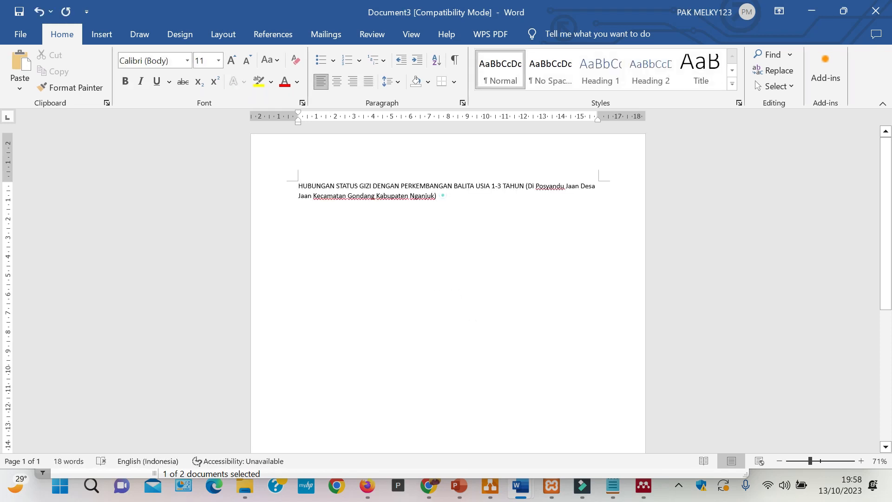
{"action": "key", "text": "ctrl+a"}
{"action": "left_click", "coordinate": [271, 60]}
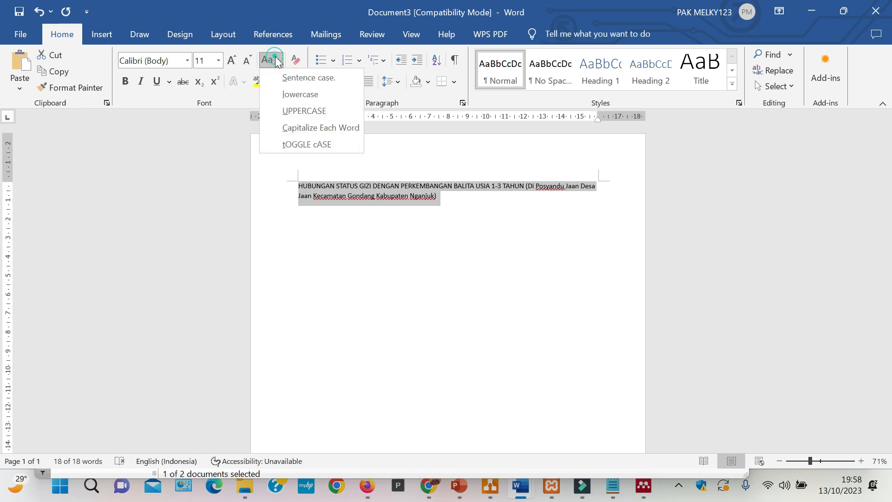
{"action": "left_click", "coordinate": [296, 129]}
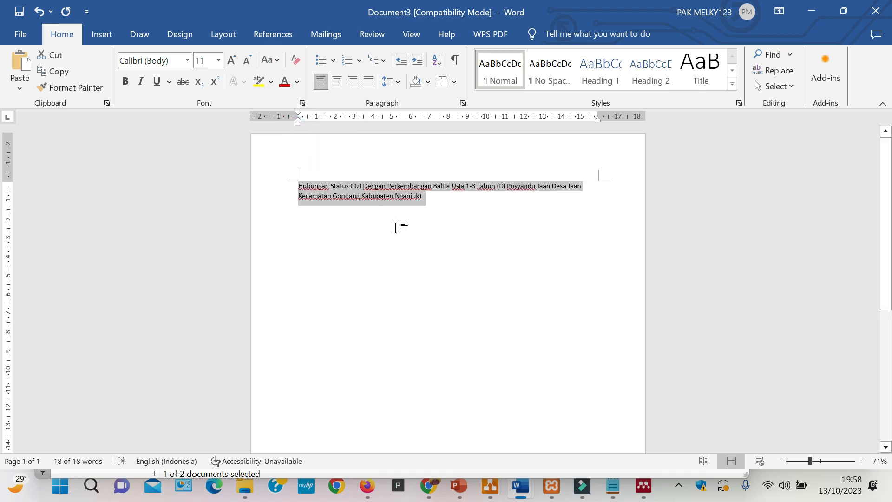
- Replace the article's all-caps title in Mendeley with the version that has each word capitalized
{"action": "left_click", "coordinate": [643, 486]}
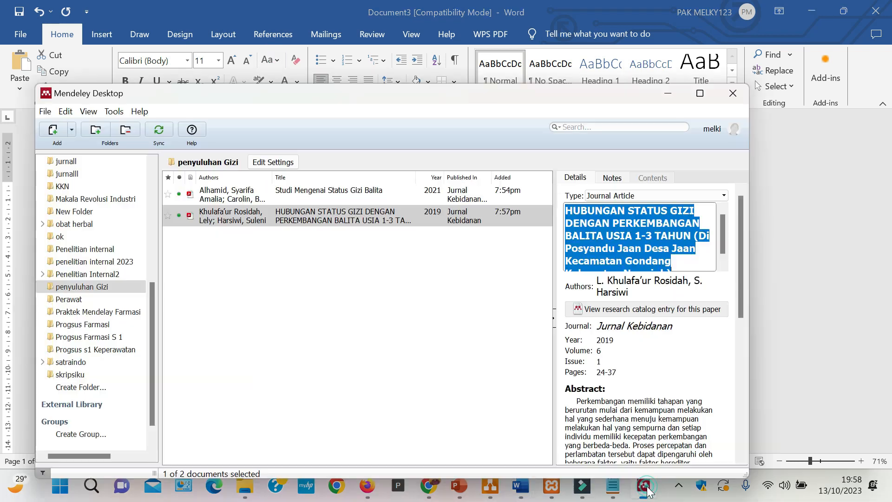
{"action": "type", "text": "Hubungan Status Gizi Dengan Perkembangan Balita Usia 1-3 Tahun (Di Posyandu Jaan Desa Jaan Kecamatan Gondang Kabupaten Nganjuk)"}
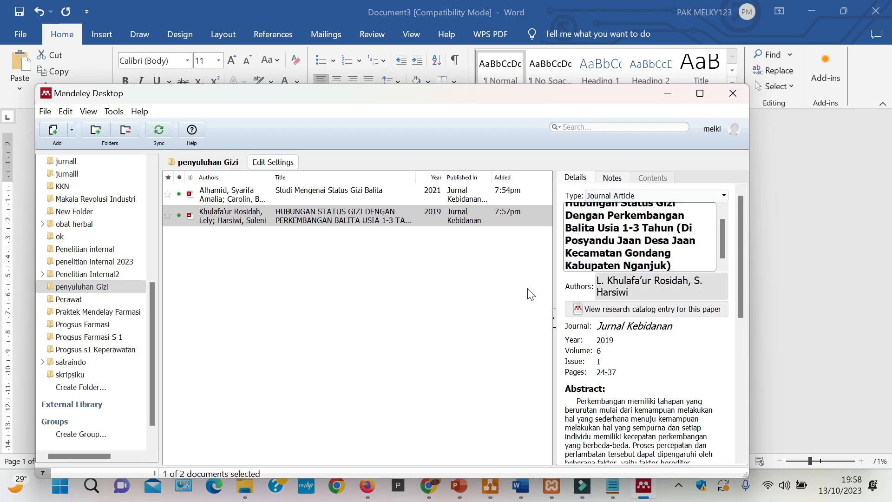
{"action": "left_click", "coordinate": [458, 290]}
{"action": "left_click", "coordinate": [361, 222]}
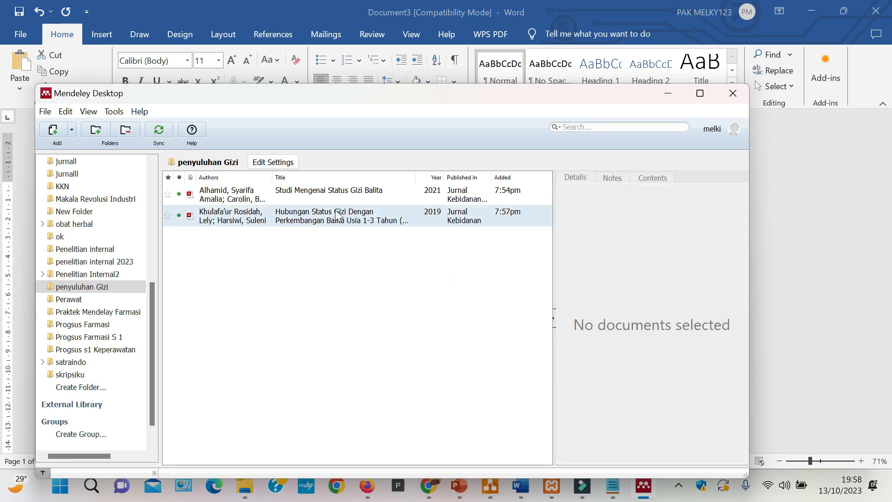
{"action": "left_click", "coordinate": [416, 286]}
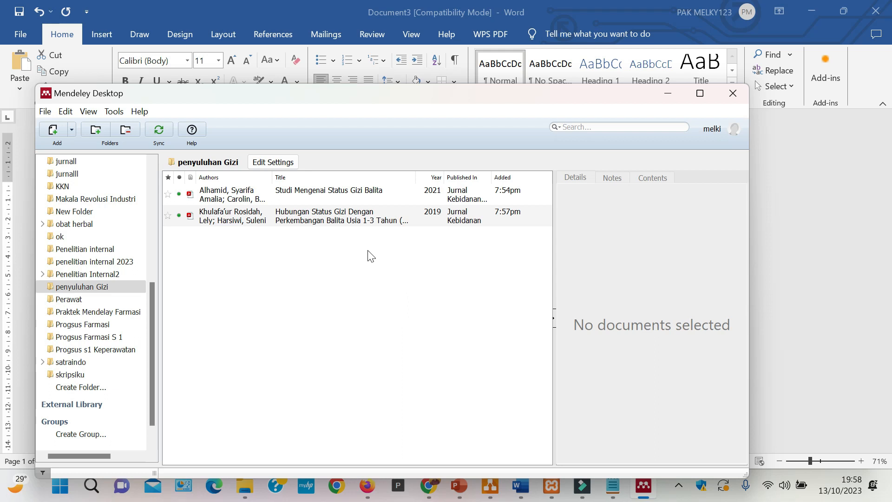
- Close the two scratch Word documents, Document2 and Document3, without saving
{"action": "left_click", "coordinate": [530, 488]}
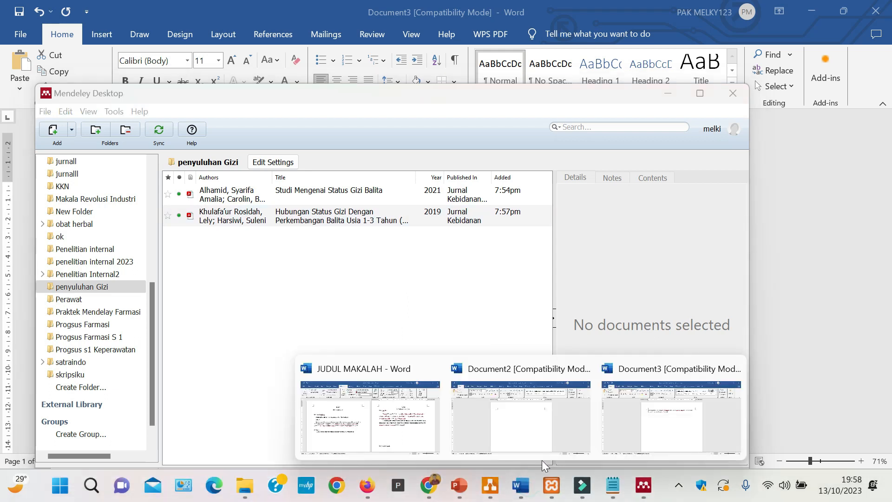
{"action": "left_click", "coordinate": [581, 368]}
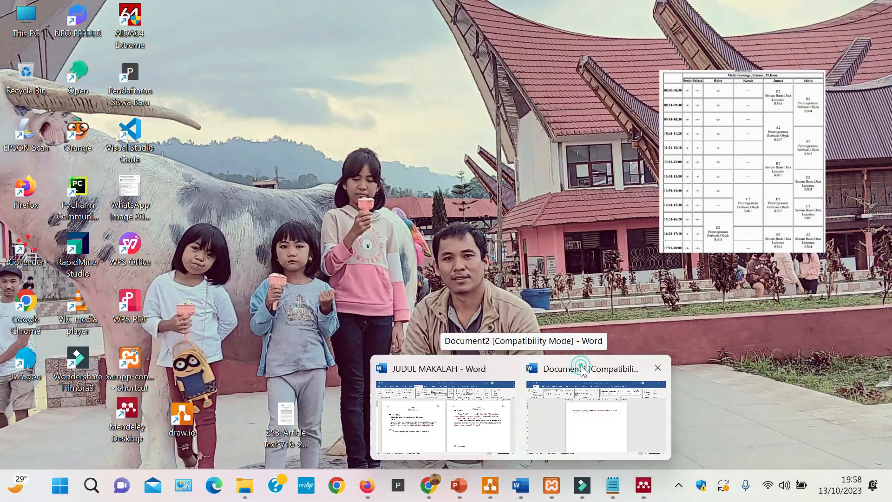
{"action": "left_click", "coordinate": [658, 368]}
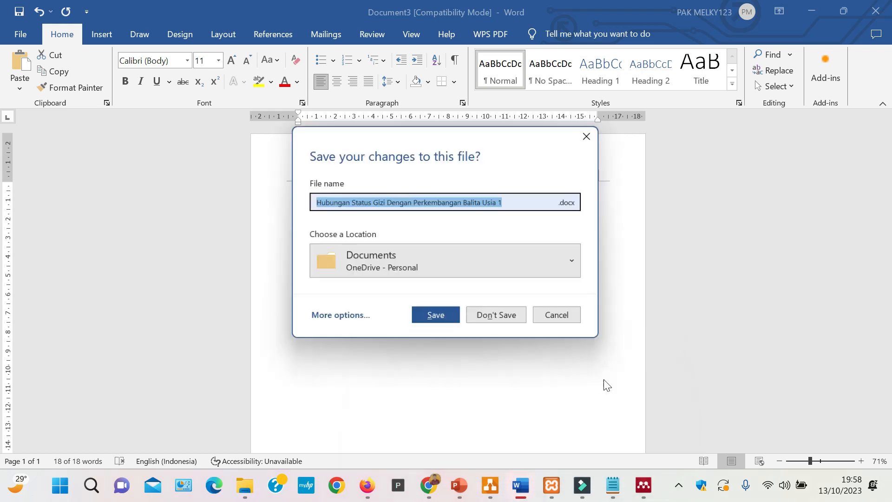
{"action": "left_click", "coordinate": [522, 315]}
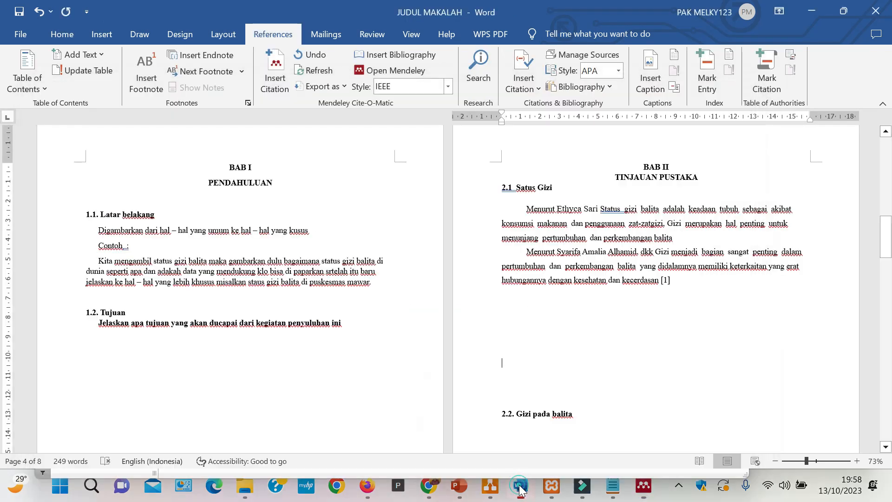
- Cite "Hubungan Status Gizi Dengan Perkembangan Balita Usia 1-3 Tahun" after the first paragraph under "2.1 Satus Gizi" in JUDUL MAKALAH and check the bibliography
{"action": "left_click", "coordinate": [513, 496]}
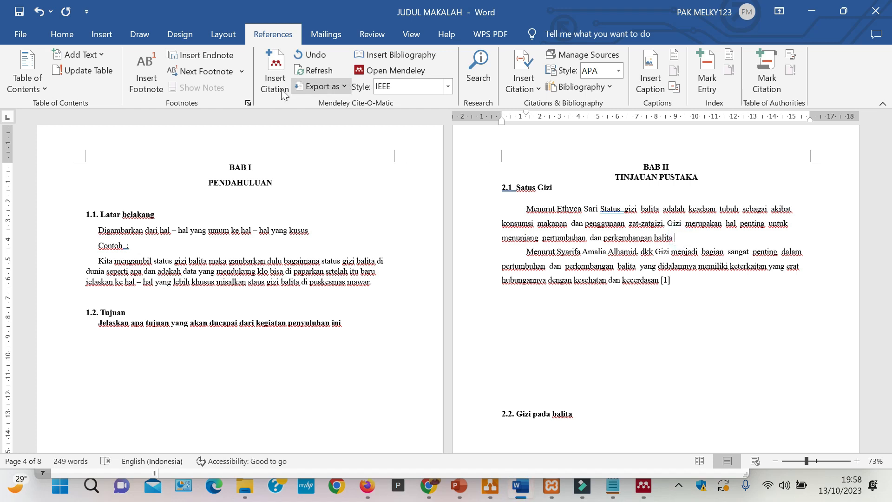
{"action": "left_click", "coordinate": [275, 74]}
{"action": "left_click", "coordinate": [737, 274]}
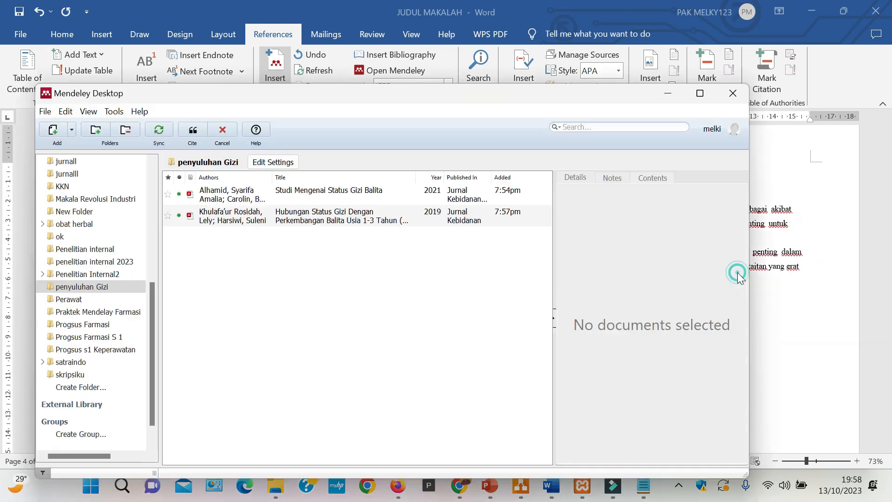
{"action": "left_click", "coordinate": [316, 220]}
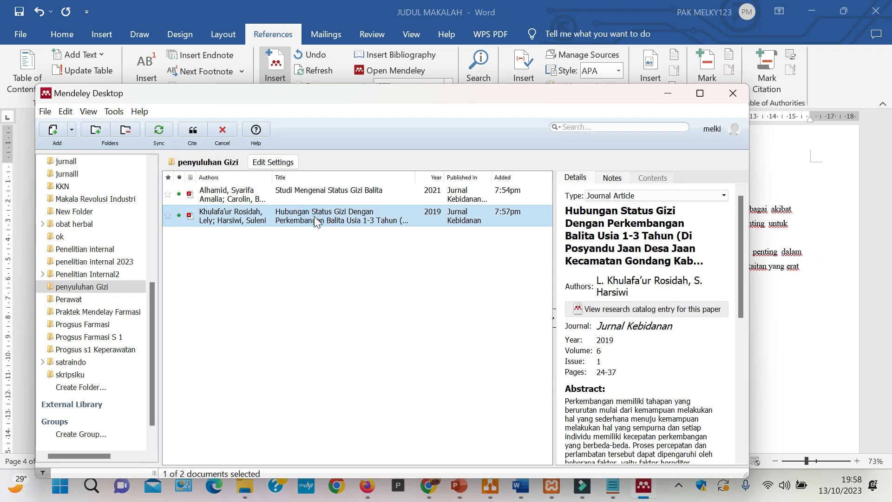
{"action": "left_click", "coordinate": [192, 130]}
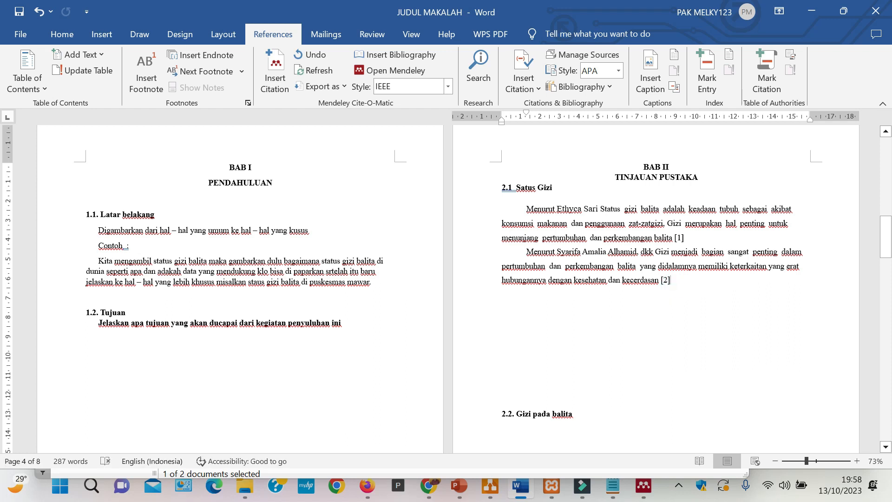
{"action": "scroll", "coordinate": [445, 288], "scroll_direction": "down", "scroll_amount": 5}
{"action": "scroll", "coordinate": [446, 288], "scroll_direction": "down", "scroll_amount": 16}
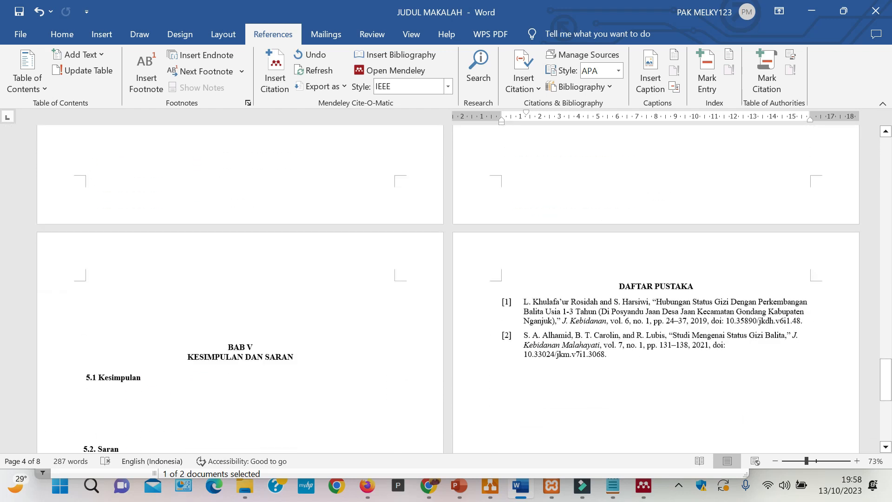
{"action": "scroll", "coordinate": [687, 325], "scroll_direction": "down", "scroll_amount": 2}
{"action": "left_click", "coordinate": [688, 326]}
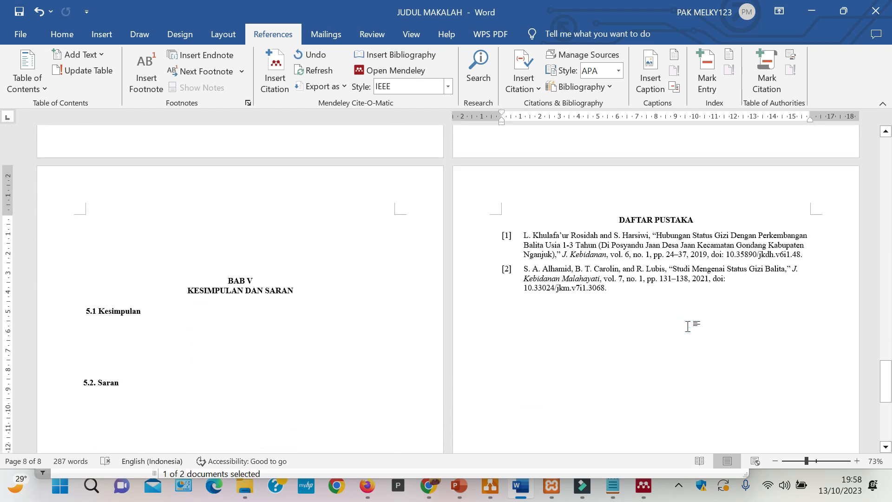
- Delete the blank lines above the "BAB III" and "BAB IV" headings
{"action": "scroll", "coordinate": [688, 326], "scroll_direction": "up", "scroll_amount": 14}
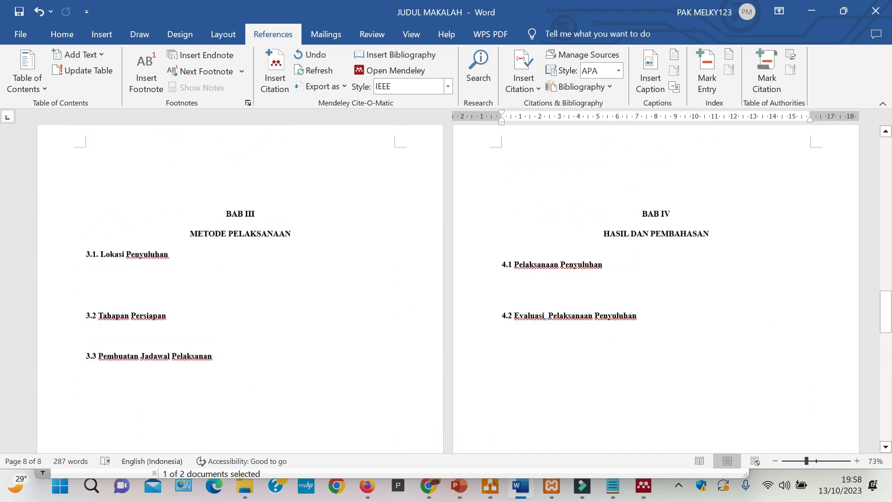
{"action": "scroll", "coordinate": [688, 326], "scroll_direction": "up", "scroll_amount": 1}
{"action": "left_click_drag", "start_coordinate": [278, 185], "coordinate": [289, 227]}
{"action": "key", "text": "Delete"}
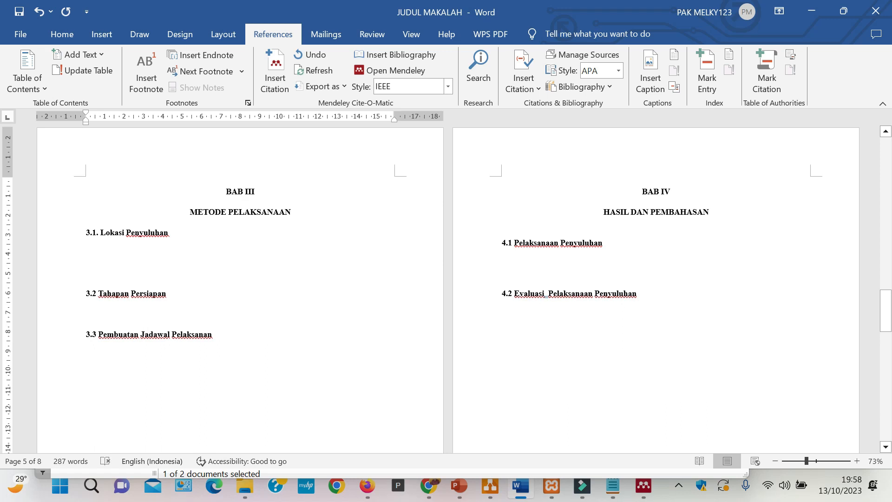
{"action": "scroll", "coordinate": [448, 283], "scroll_direction": "up", "scroll_amount": 20}
{"action": "scroll", "coordinate": [448, 283], "scroll_direction": "up", "scroll_amount": 5}
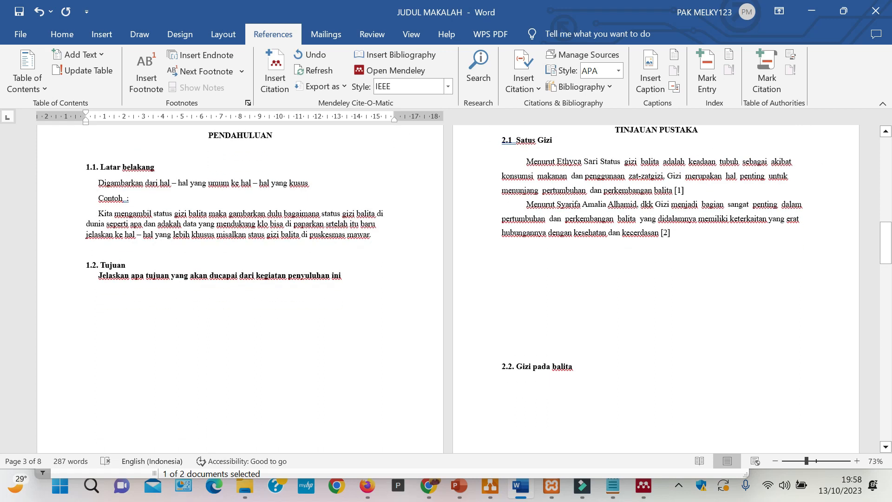
{"action": "left_click", "coordinate": [581, 356]}
{"action": "scroll", "coordinate": [589, 360], "scroll_direction": "down", "scroll_amount": 5}
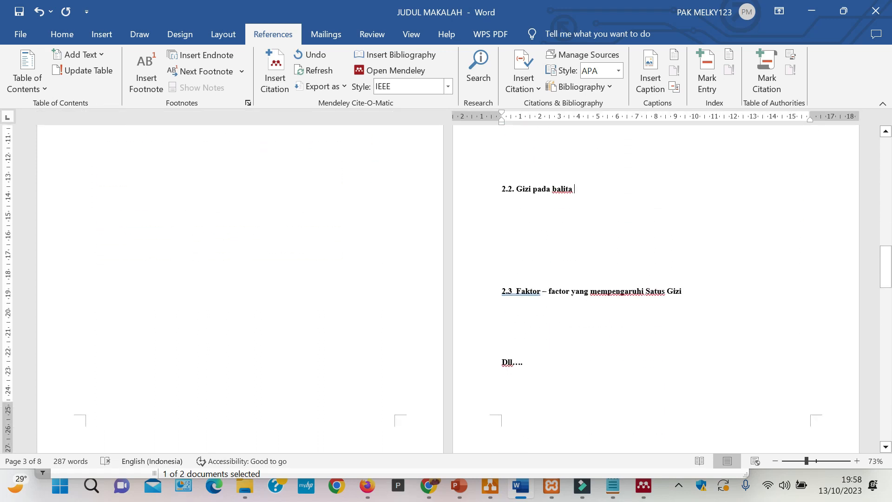
{"action": "scroll", "coordinate": [448, 288], "scroll_direction": "down", "scroll_amount": 5}
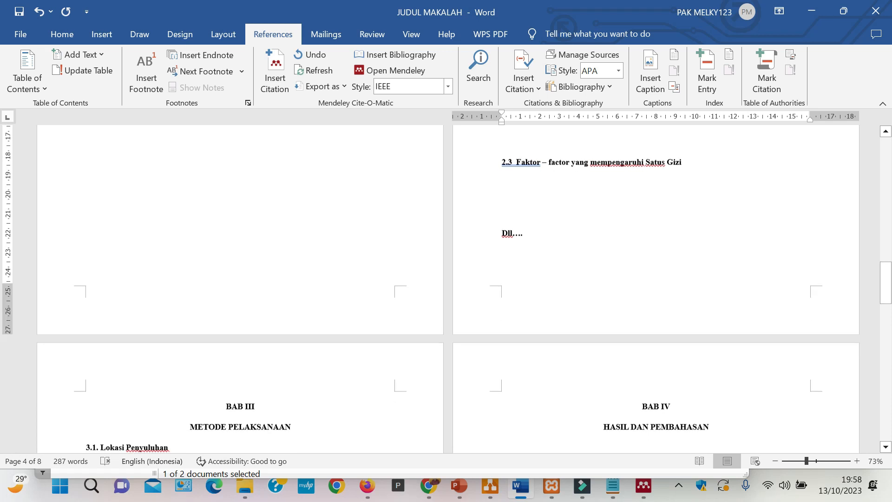
- Look through the BAB III, BAB IV and BAB V pages to check the layout of their subsections
{"action": "left_click", "coordinate": [247, 371]}
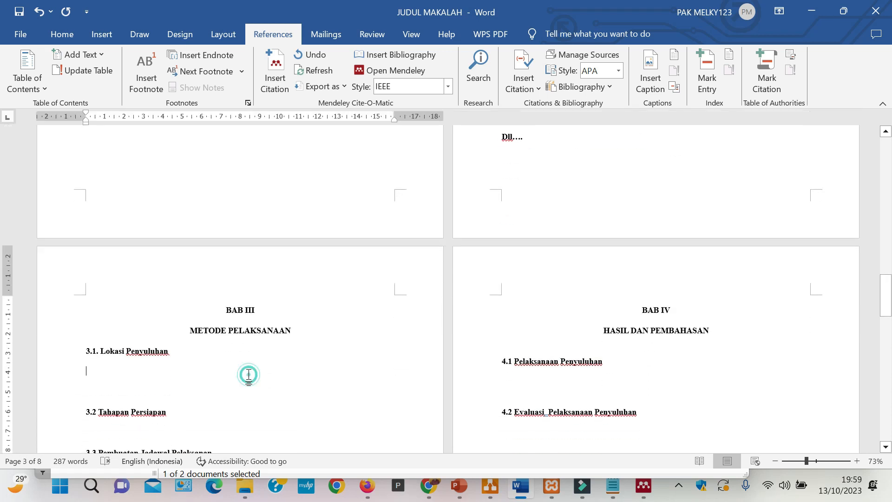
{"action": "scroll", "coordinate": [246, 371], "scroll_direction": "down", "scroll_amount": 2}
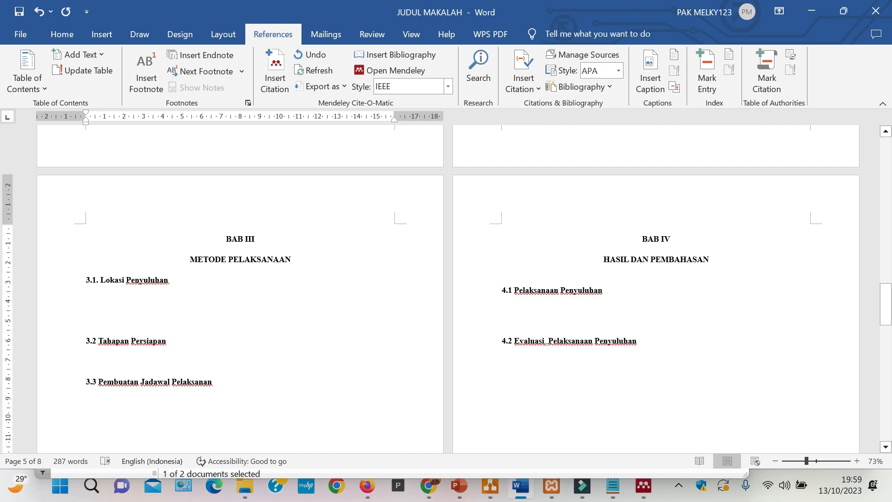
{"action": "scroll", "coordinate": [448, 288], "scroll_direction": "down", "scroll_amount": 1}
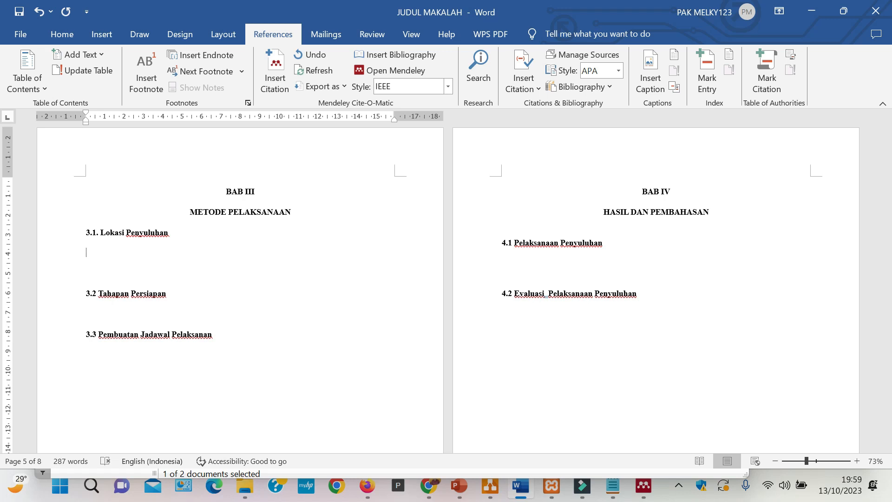
{"action": "scroll", "coordinate": [446, 288], "scroll_direction": "down", "scroll_amount": 3}
{"action": "left_click", "coordinate": [211, 291]}
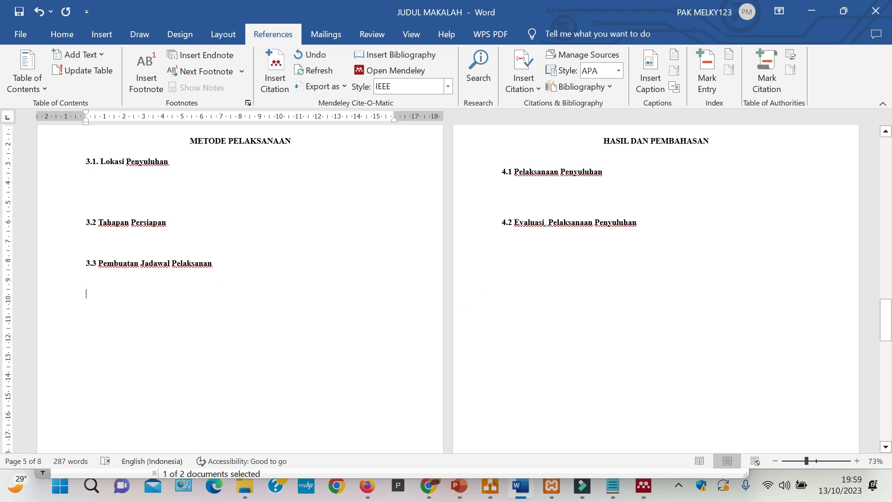
{"action": "left_click", "coordinate": [544, 195]}
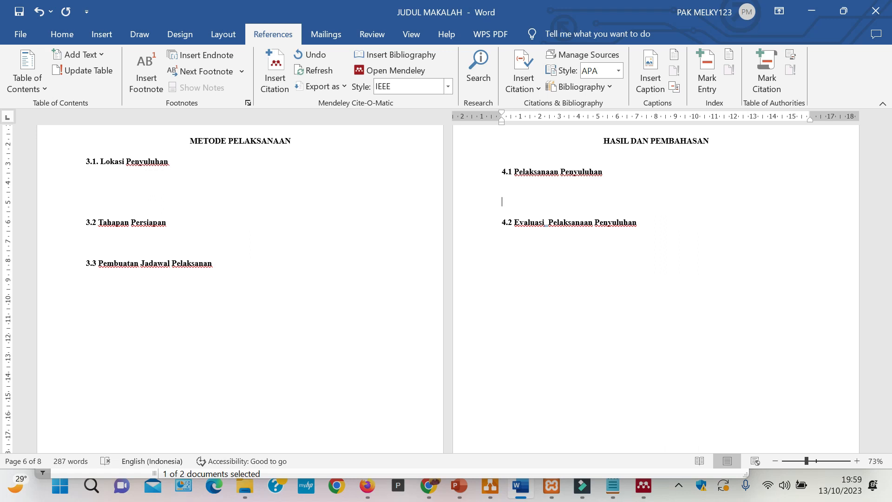
{"action": "left_click", "coordinate": [659, 231]}
{"action": "left_click", "coordinate": [661, 226]}
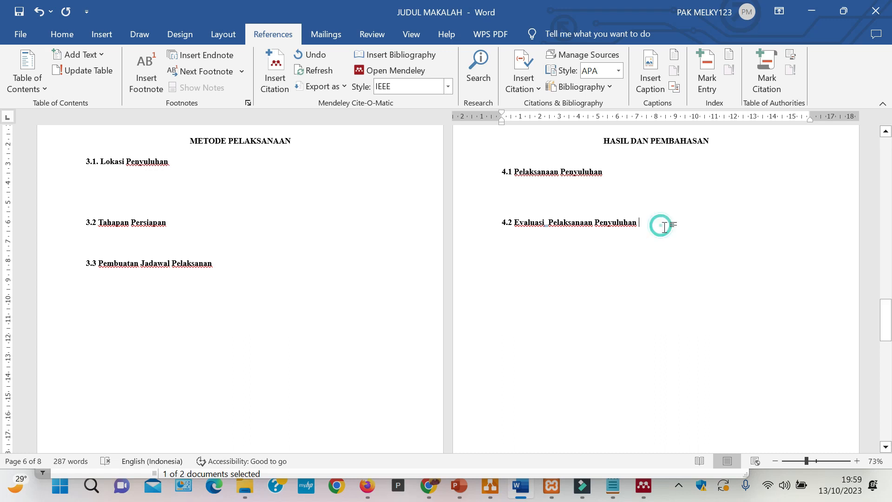
{"action": "key", "text": "Return"}
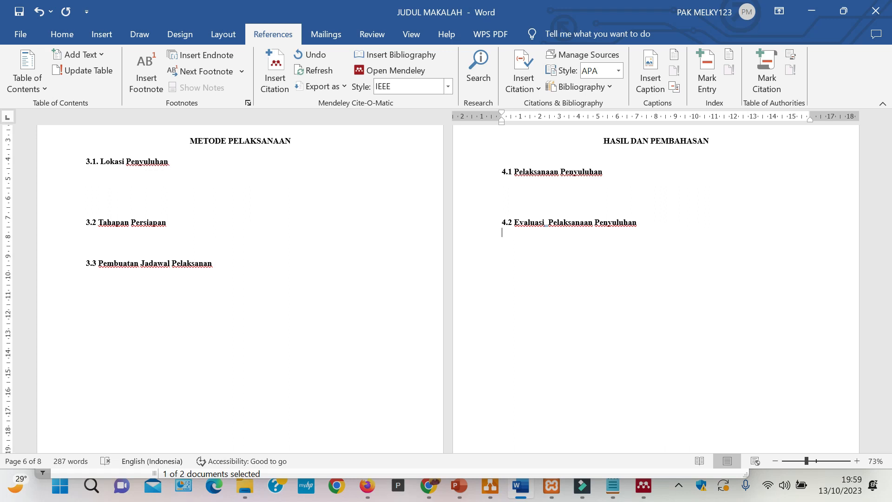
{"action": "scroll", "coordinate": [445, 288], "scroll_direction": "down", "scroll_amount": 9}
{"action": "scroll", "coordinate": [236, 349], "scroll_direction": "down", "scroll_amount": 2}
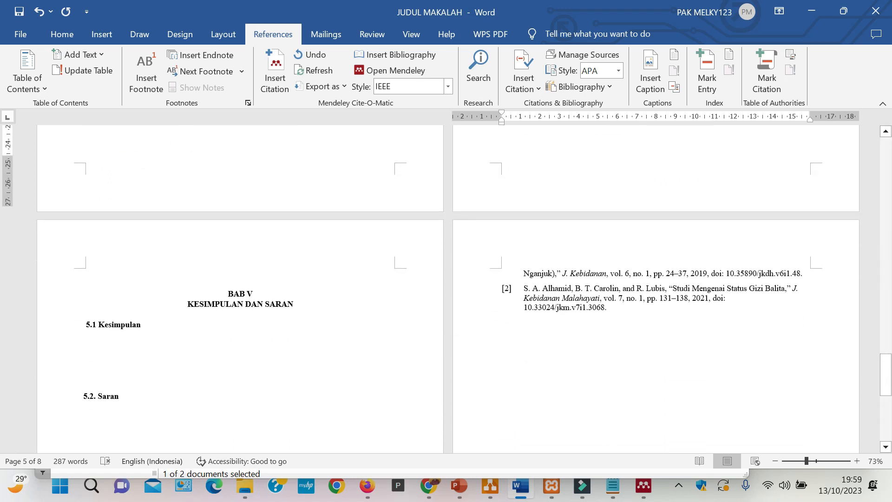
{"action": "left_click", "coordinate": [236, 347]}
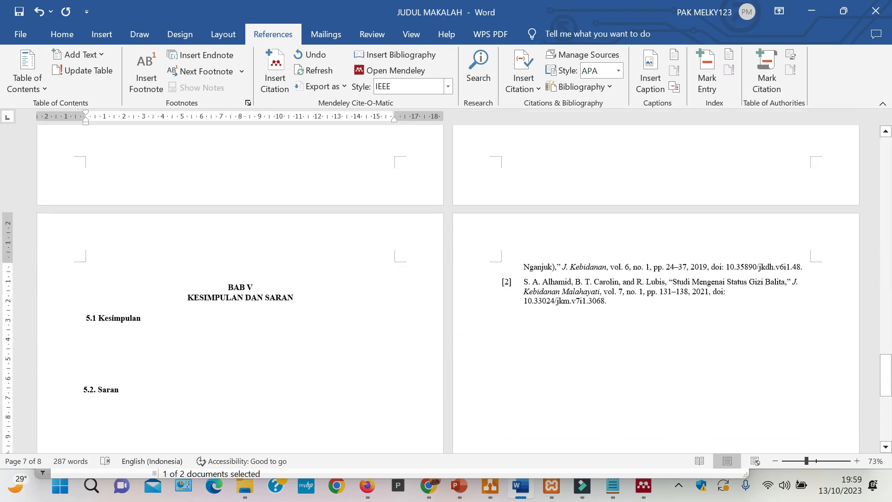
{"action": "scroll", "coordinate": [235, 378], "scroll_direction": "down", "scroll_amount": 5}
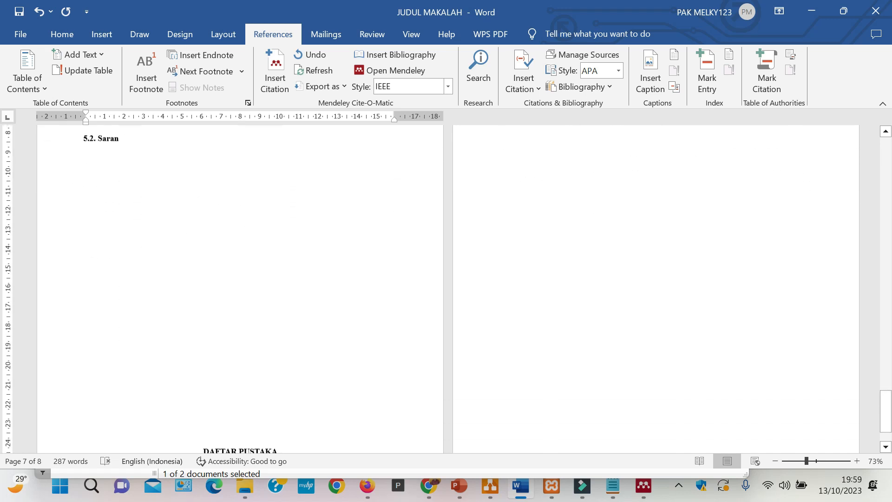
- Insert three line breaks at the DAFTAR PUSTAKA heading below section "5.2. Saran"
{"action": "scroll", "coordinate": [240, 361], "scroll_direction": "down", "scroll_amount": 1}
{"action": "left_click", "coordinate": [239, 363]}
{"action": "key", "text": "Return"}
{"action": "key", "text": "Return"}
{"action": "key", "text": "Return"}
{"action": "scroll", "coordinate": [239, 288], "scroll_direction": "up", "scroll_amount": 5}
{"action": "scroll", "coordinate": [445, 288], "scroll_direction": "up", "scroll_amount": 9}
{"action": "scroll", "coordinate": [446, 288], "scroll_direction": "up", "scroll_amount": 10}
{"action": "scroll", "coordinate": [446, 288], "scroll_direction": "up", "scroll_amount": 6}
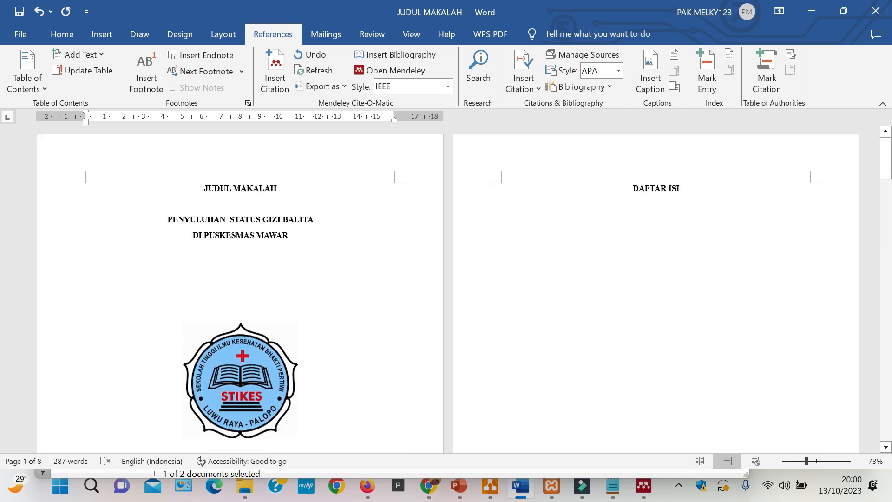
{"action": "left_click", "coordinate": [502, 265]}
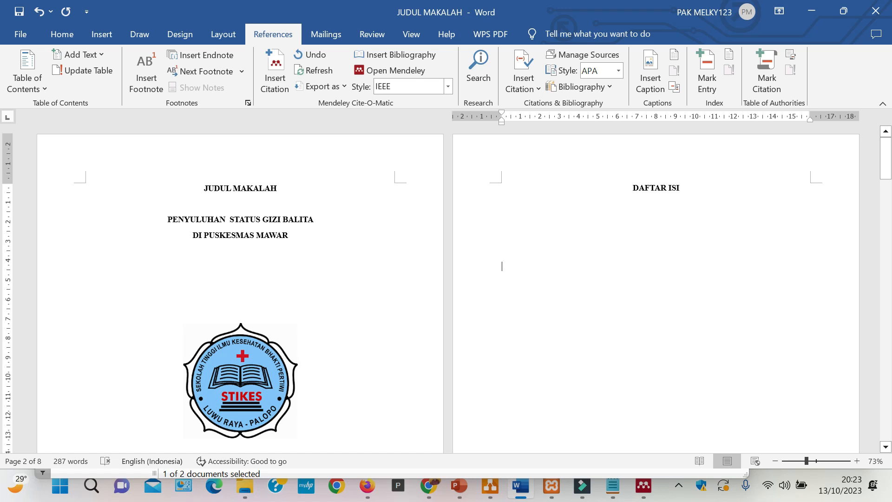
{"action": "left_click", "coordinate": [638, 188]}
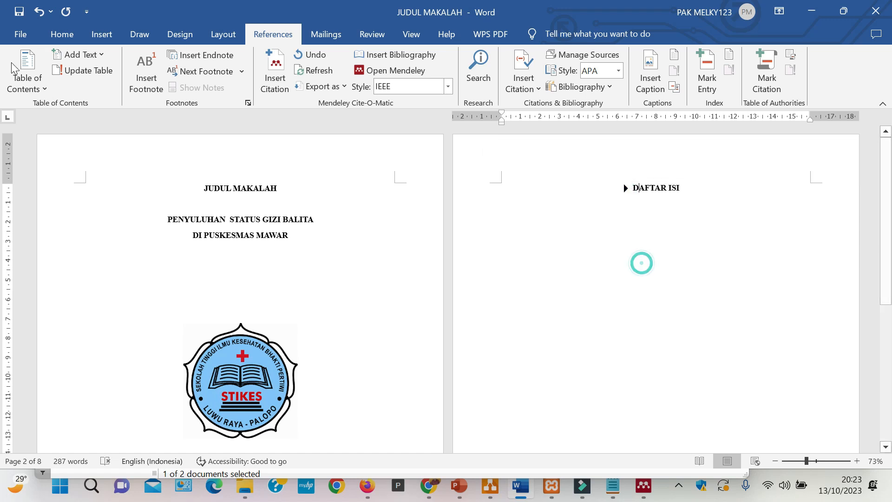
{"action": "left_click", "coordinate": [62, 34]}
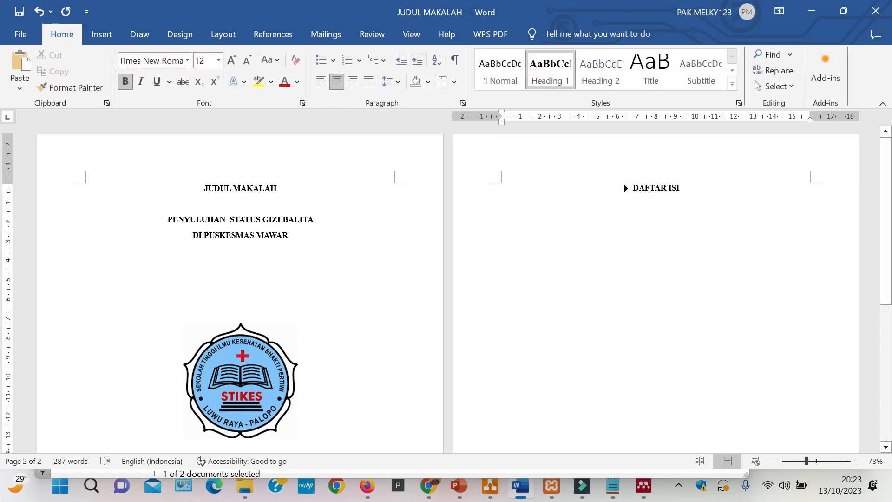
{"action": "left_click_drag", "start_coordinate": [607, 184], "coordinate": [684, 188]}
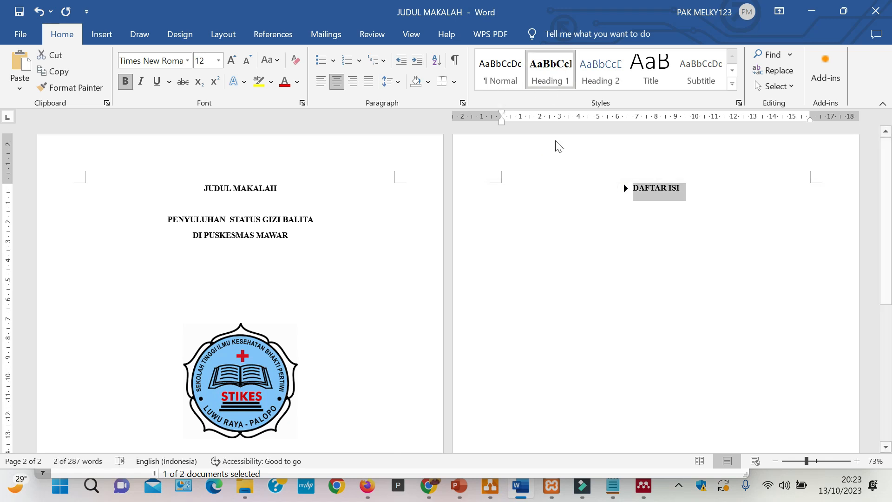
{"action": "right_click", "coordinate": [544, 61]}
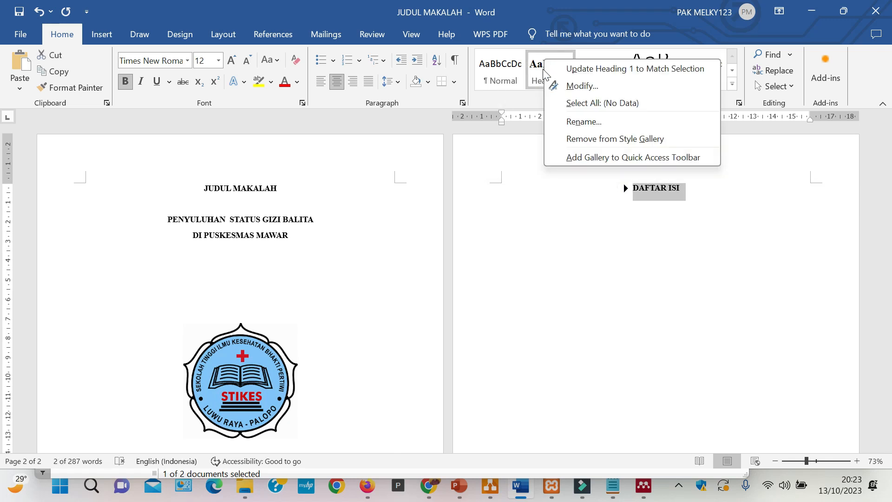
{"action": "left_click", "coordinate": [576, 205]}
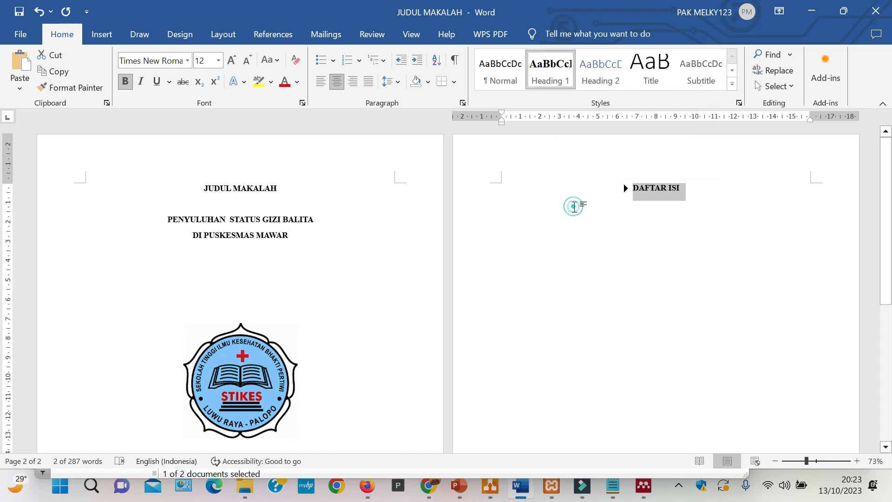
- Apply Heading 1 to the line below DAFTAR ISI, review the style's font and size settings, and accept its definition
{"action": "left_click", "coordinate": [700, 190]}
{"action": "key", "text": "Return"}
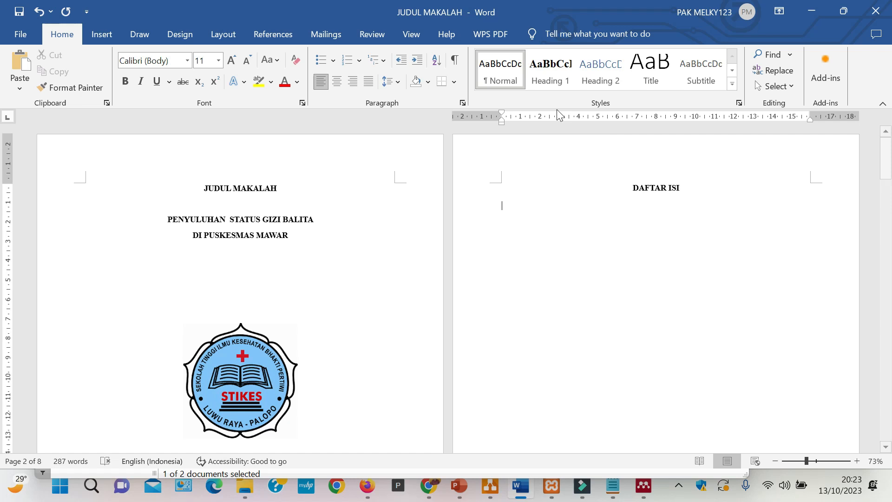
{"action": "left_click", "coordinate": [561, 74]}
{"action": "right_click", "coordinate": [560, 75]}
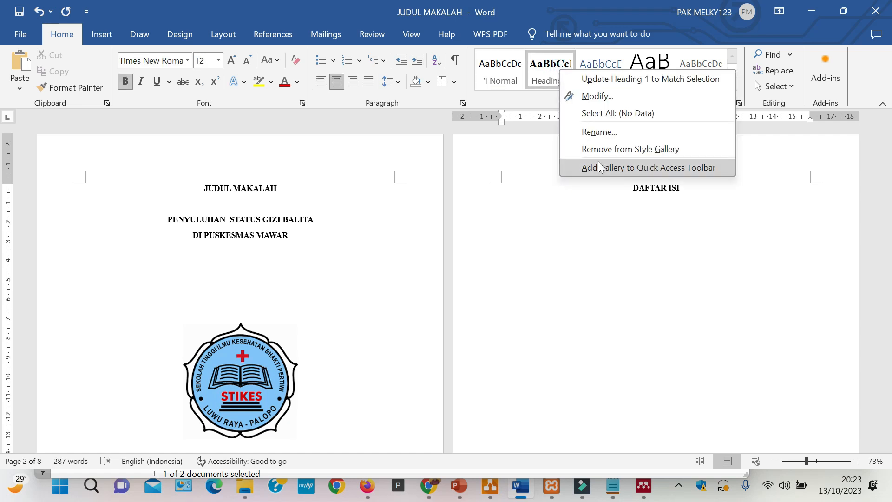
{"action": "left_click", "coordinate": [598, 97]}
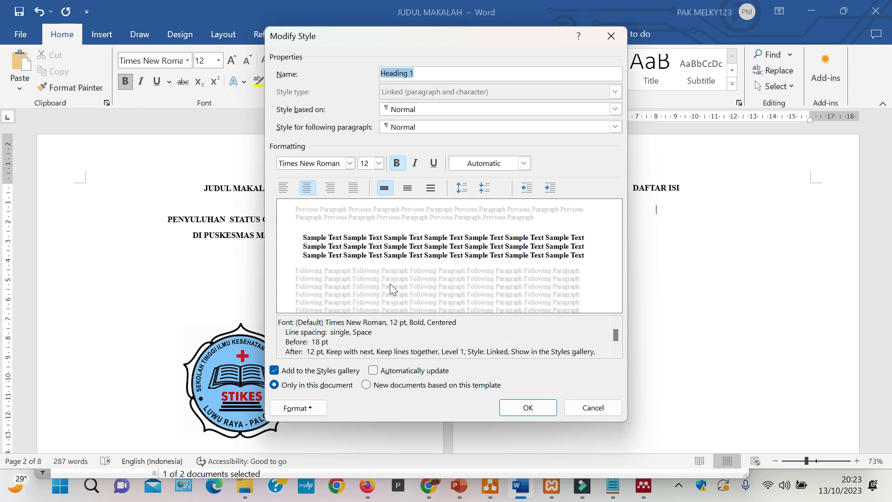
{"action": "left_click", "coordinate": [321, 163]}
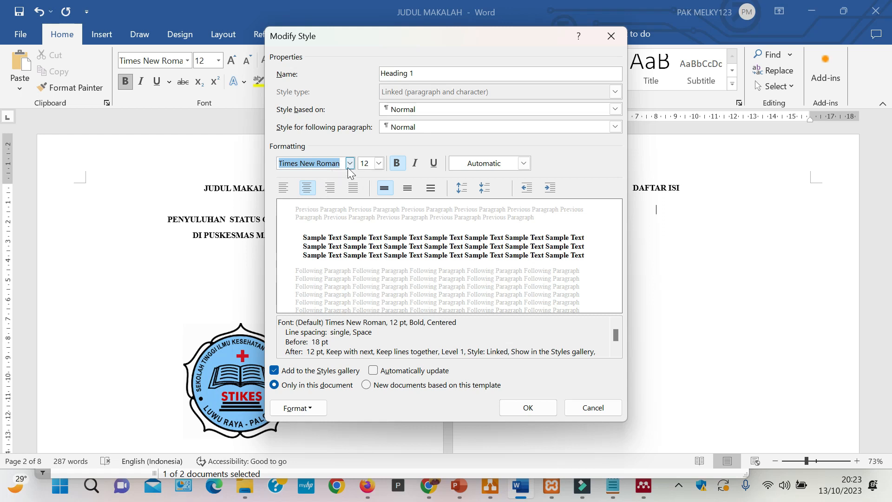
{"action": "left_click", "coordinate": [379, 166]}
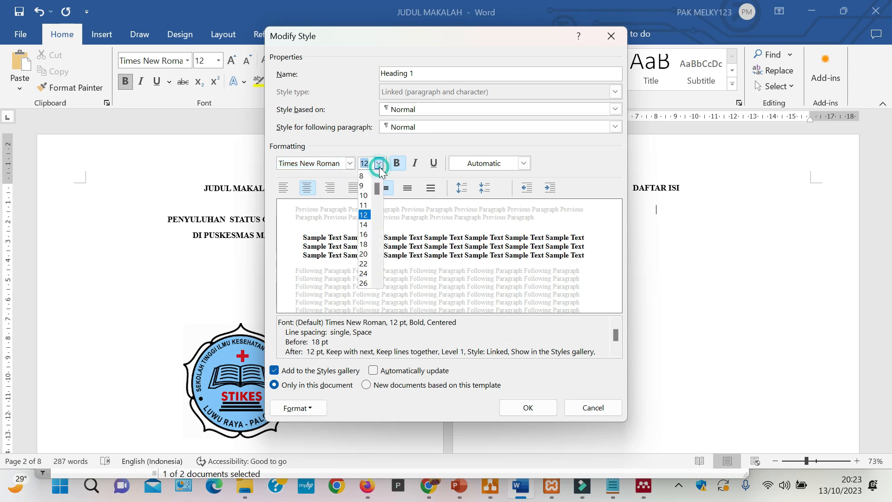
{"action": "left_click", "coordinate": [379, 166]}
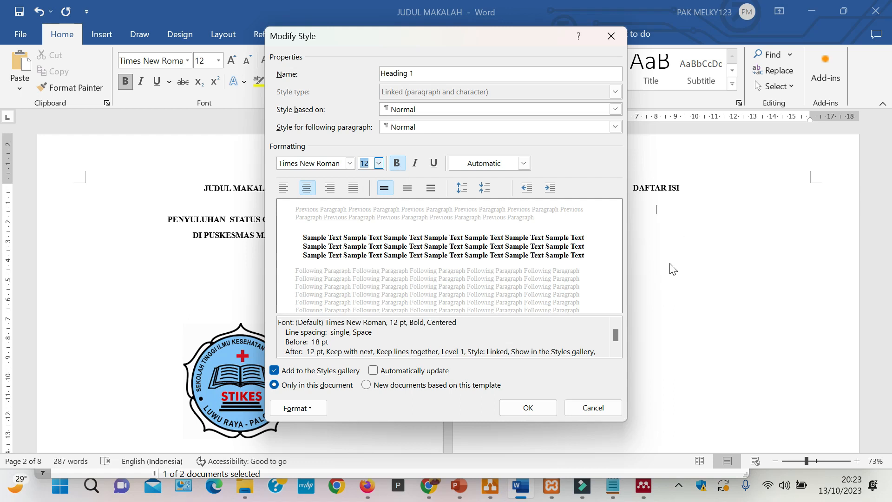
{"action": "left_click", "coordinate": [521, 411]}
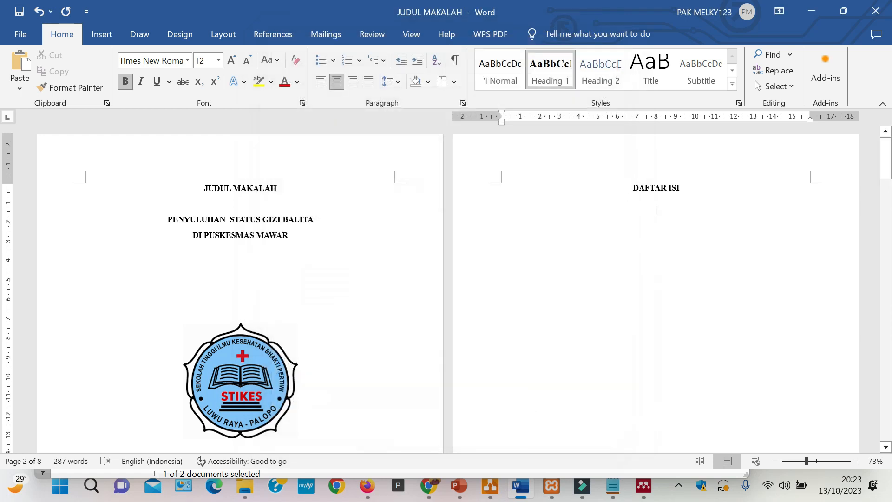
- Apply the Heading 1 style to the DAFTAR ISI title and to the "BAB I PENDAHULUAN" heading lines
{"action": "triple_click", "coordinate": [627, 188]}
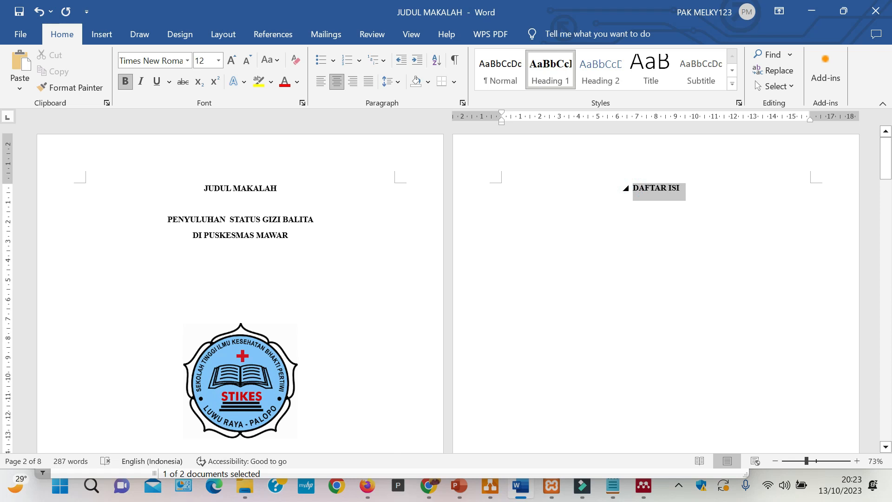
{"action": "left_click", "coordinate": [553, 71]}
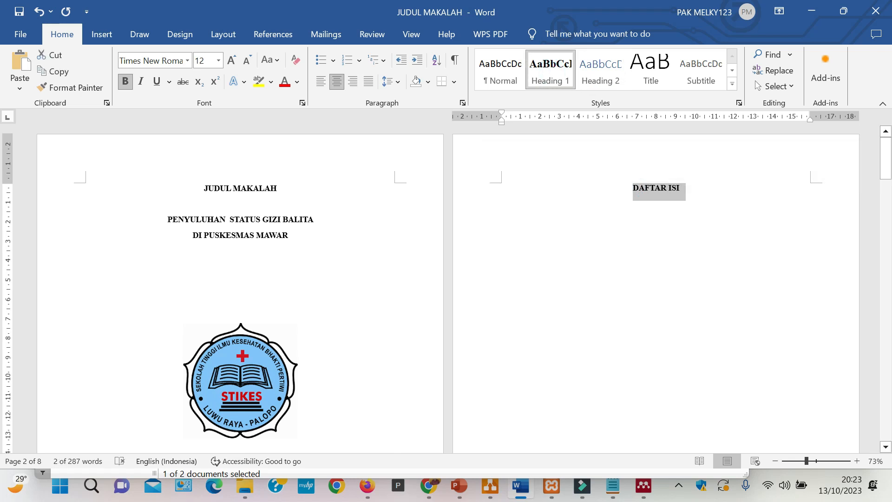
{"action": "scroll", "coordinate": [445, 288], "scroll_direction": "down", "scroll_amount": 10}
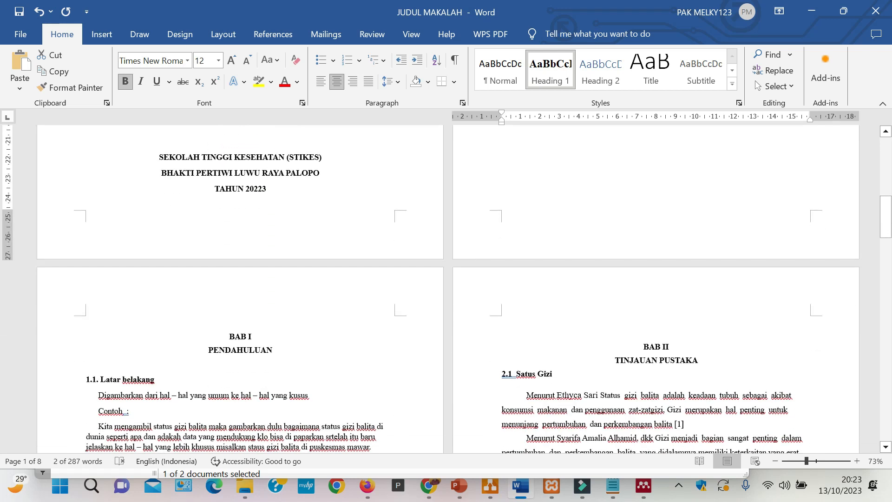
{"action": "left_click_drag", "start_coordinate": [228, 337], "coordinate": [276, 351]}
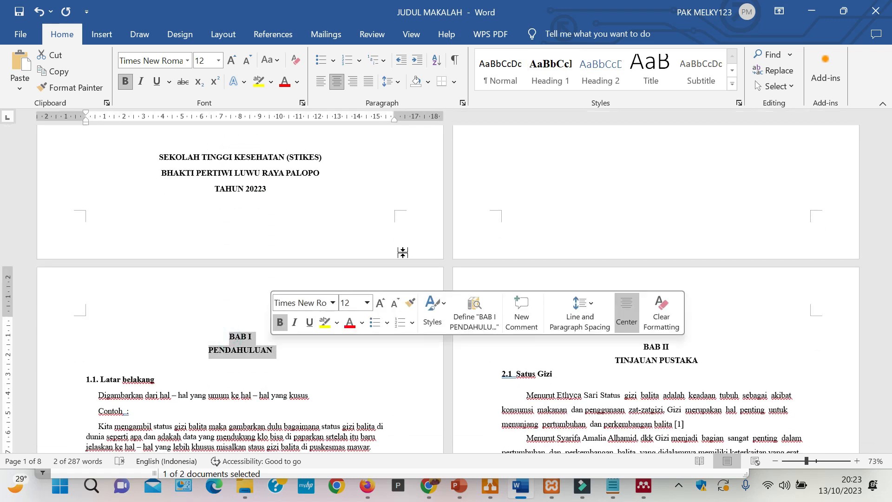
{"action": "left_click", "coordinate": [548, 82]}
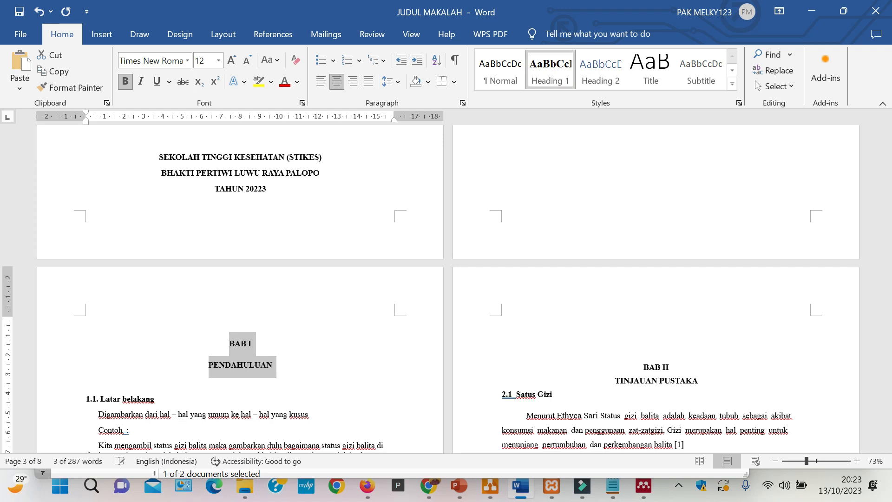
- Delete the blank lines above BAB II and apply the Heading 1 style to "BAB II" and "TINJAUAN PUSTAKA"
{"action": "scroll", "coordinate": [446, 288], "scroll_direction": "down", "scroll_amount": 1}
{"action": "left_click", "coordinate": [651, 253]}
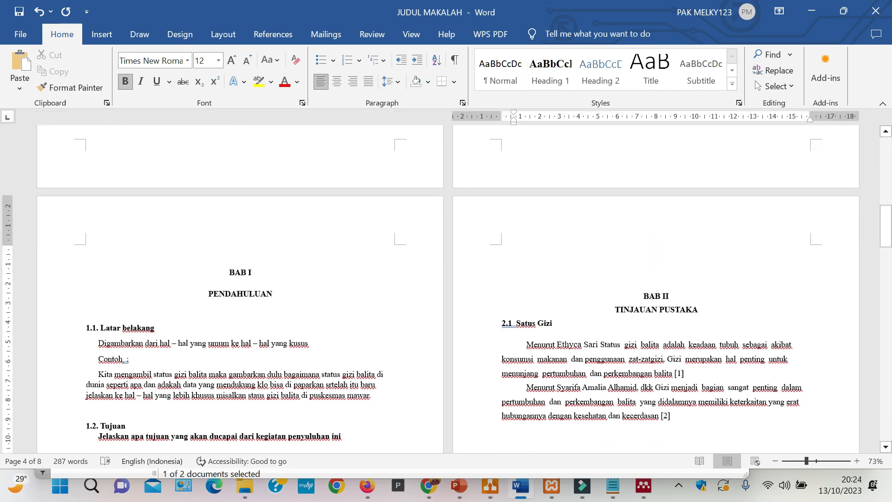
{"action": "key", "text": "Delete"}
{"action": "key", "text": "Delete"}
{"action": "key", "text": "Delete"}
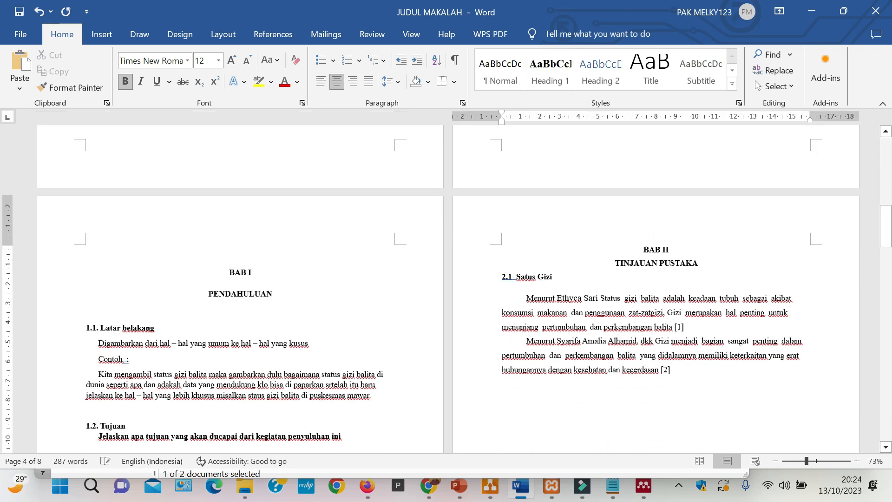
{"action": "left_click_drag", "start_coordinate": [643, 250], "coordinate": [732, 269]}
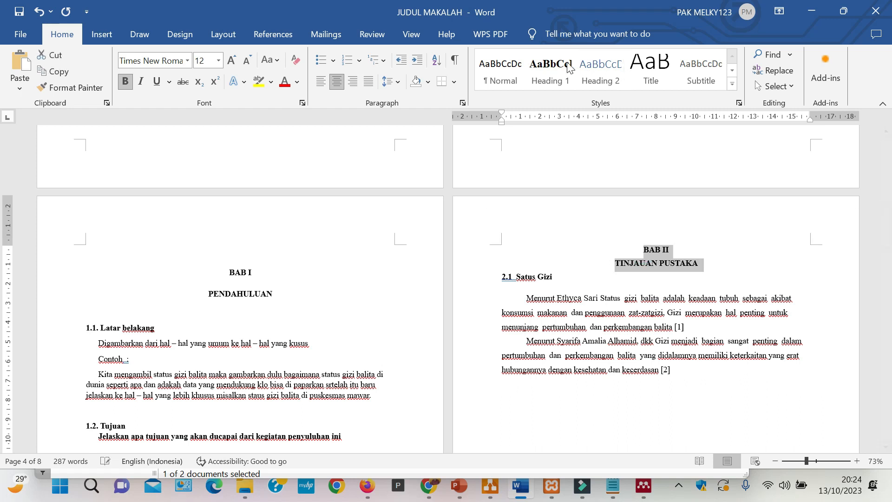
{"action": "left_click", "coordinate": [556, 72]}
- Delete the blank lines above BAB III and apply the Heading 1 style to "BAB III" and "METODE PELAKSANAAN"
{"action": "scroll", "coordinate": [650, 279], "scroll_direction": "down", "scroll_amount": 5}
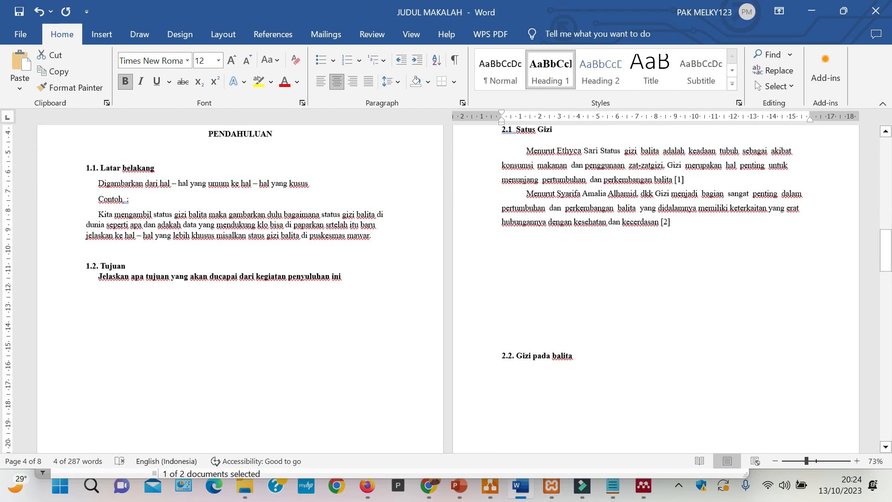
{"action": "scroll", "coordinate": [263, 324], "scroll_direction": "down", "scroll_amount": 6}
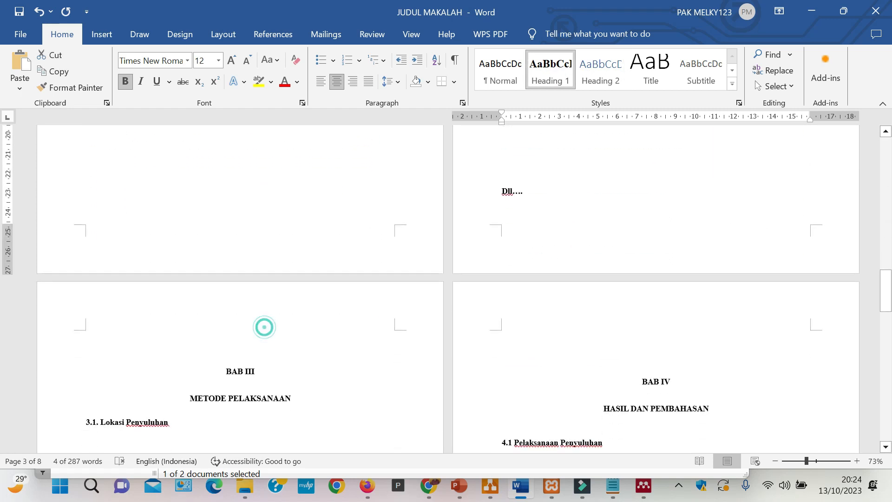
{"action": "left_click", "coordinate": [264, 343]}
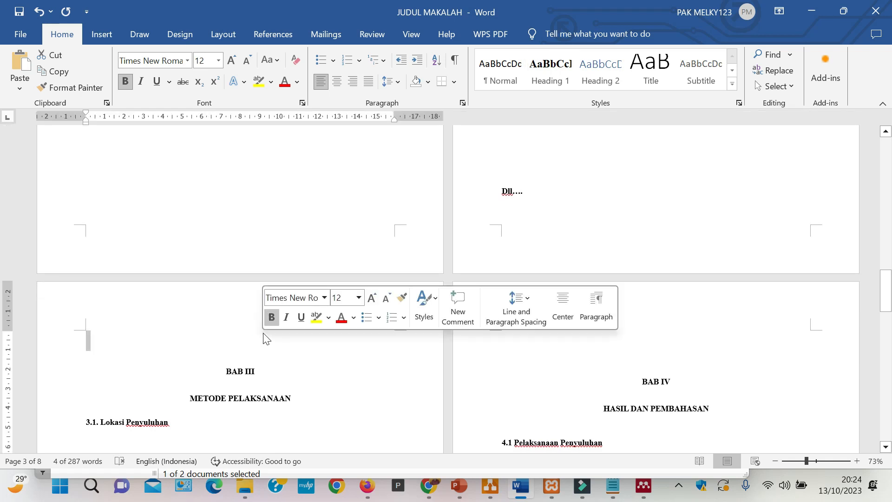
{"action": "key", "text": "Delete"}
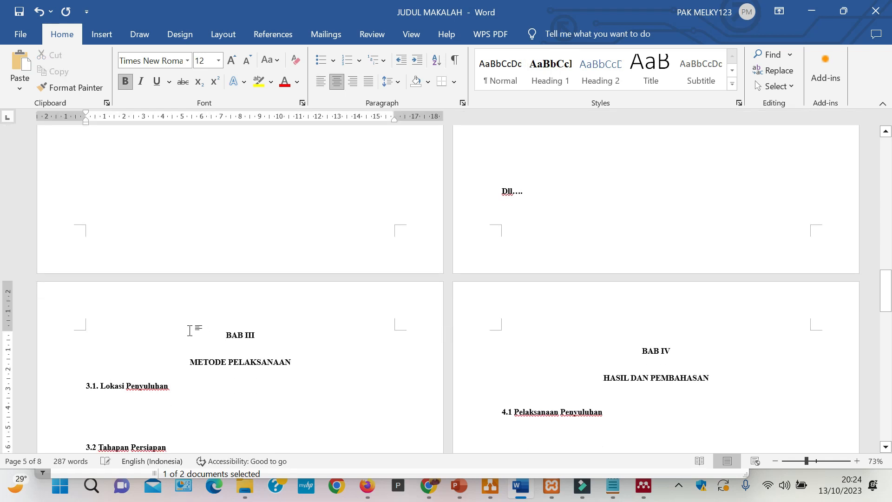
{"action": "left_click_drag", "start_coordinate": [218, 333], "coordinate": [299, 361]}
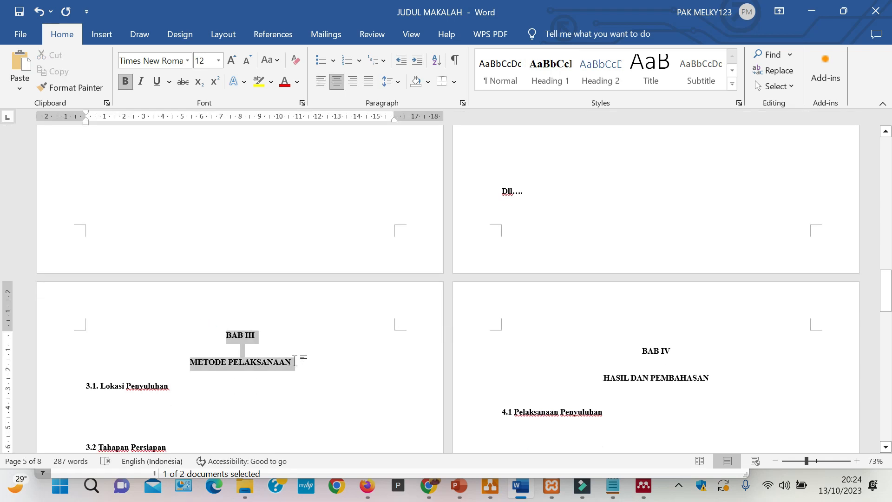
{"action": "left_click", "coordinate": [562, 65]}
- Delete the blank lines above BAB IV and apply the Heading 1 style to "BAB IV" and "HASIL DAN PEMBAHASAN"
{"action": "left_click", "coordinate": [634, 329]}
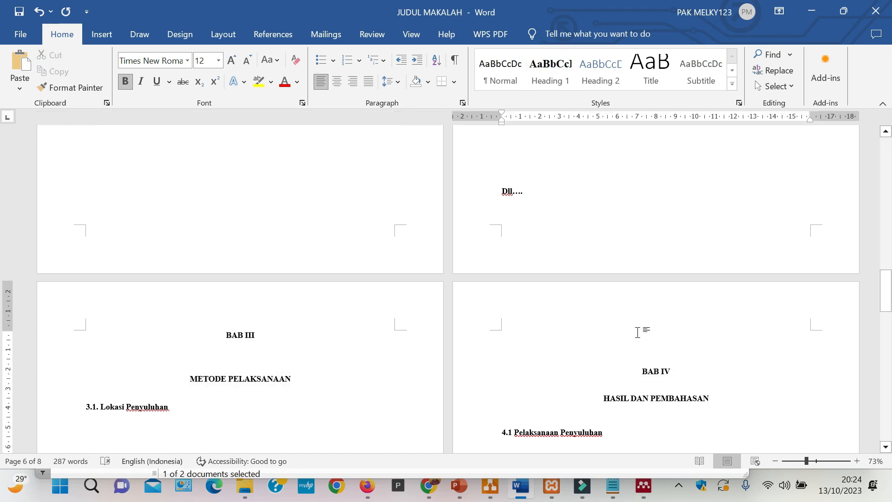
{"action": "key", "text": "Delete"}
{"action": "key", "text": "Delete"}
{"action": "left_click_drag", "start_coordinate": [635, 332], "coordinate": [720, 363]}
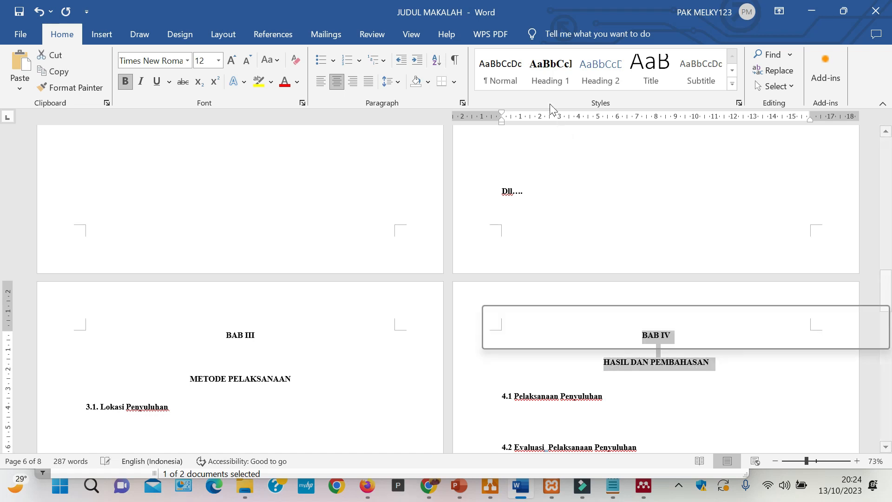
{"action": "left_click", "coordinate": [550, 65]}
- Apply the Heading 1 style to the "BAB V" and "KESIMPULAN DAN SARAN" lines
{"action": "scroll", "coordinate": [509, 297], "scroll_direction": "down", "scroll_amount": 10}
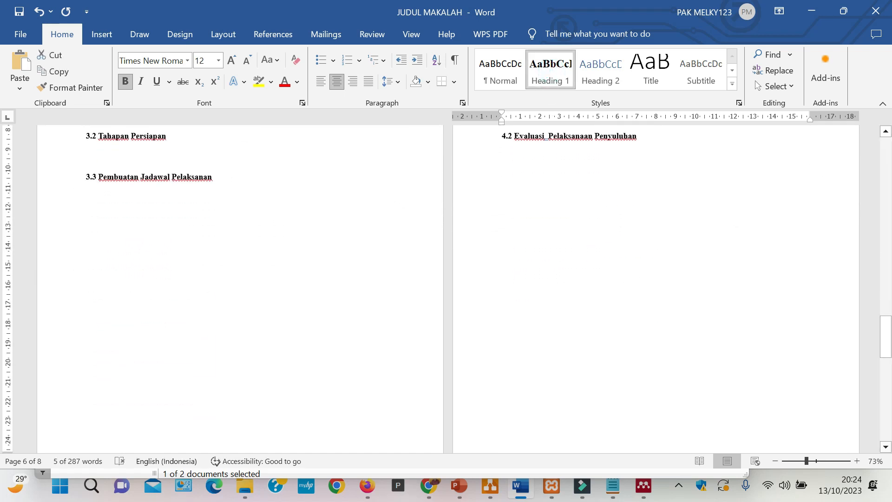
{"action": "left_click_drag", "start_coordinate": [234, 284], "coordinate": [213, 291]}
{"action": "key", "text": "Delete"}
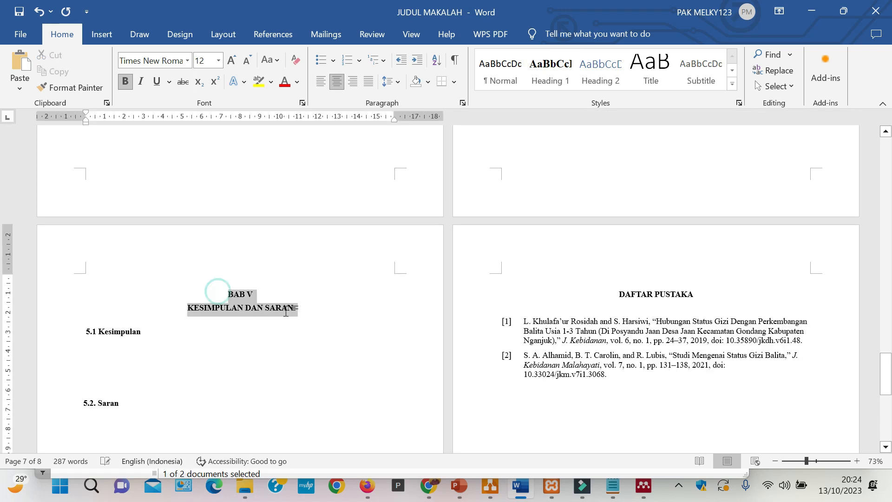
{"action": "left_click", "coordinate": [537, 68]}
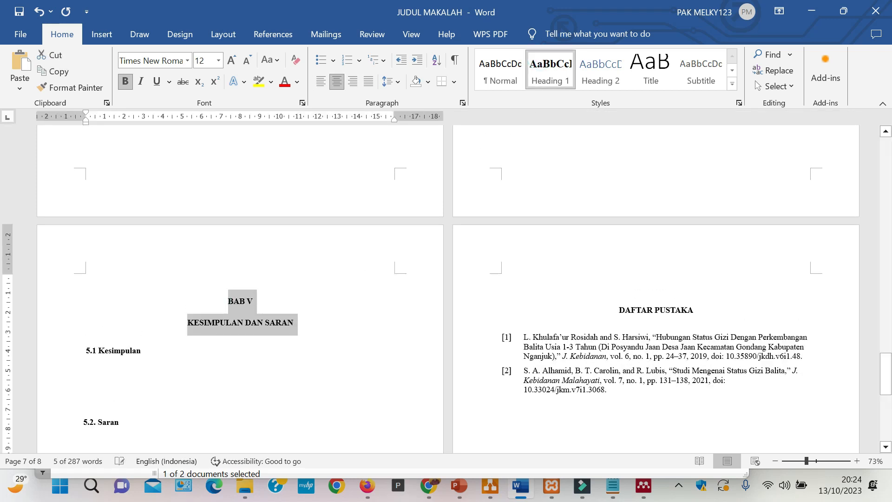
- Delete the blank lines above DAFTAR PUSTAKA and apply the Heading 1 style to that title
{"action": "left_click", "coordinate": [548, 279]}
{"action": "key", "text": "Delete"}
{"action": "key", "text": "Delete"}
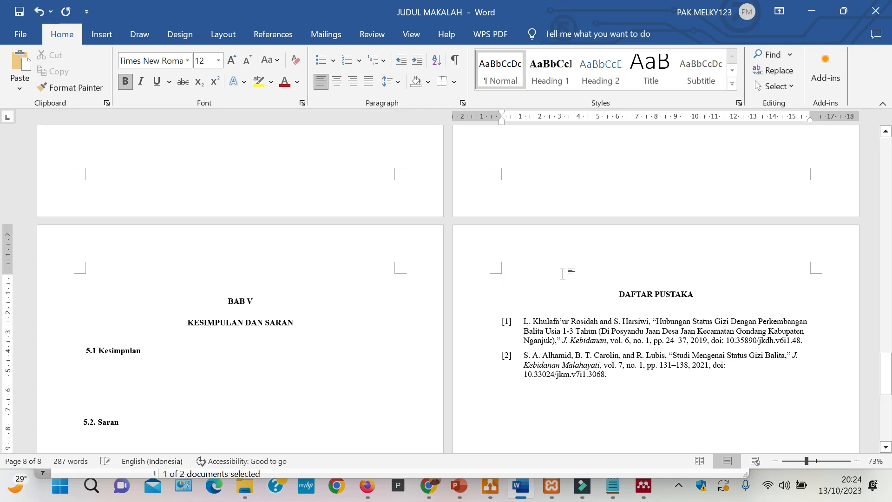
{"action": "left_click_drag", "start_coordinate": [618, 279], "coordinate": [695, 279]}
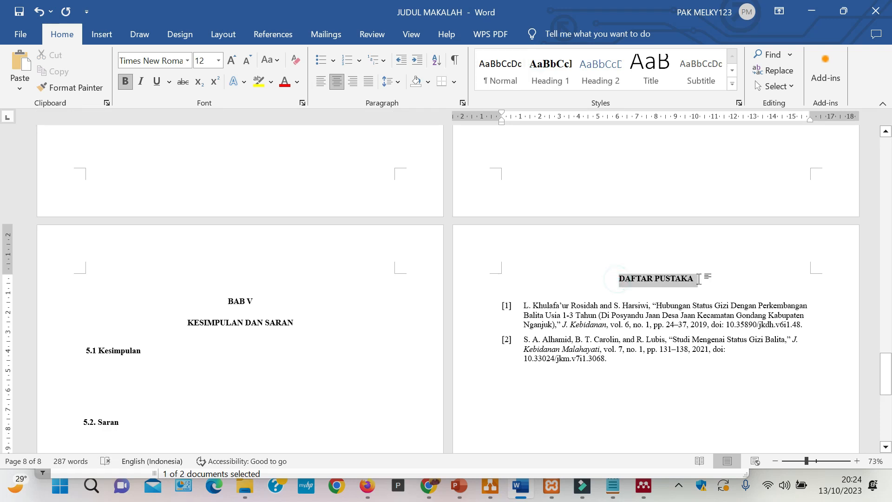
{"action": "left_click", "coordinate": [550, 69]}
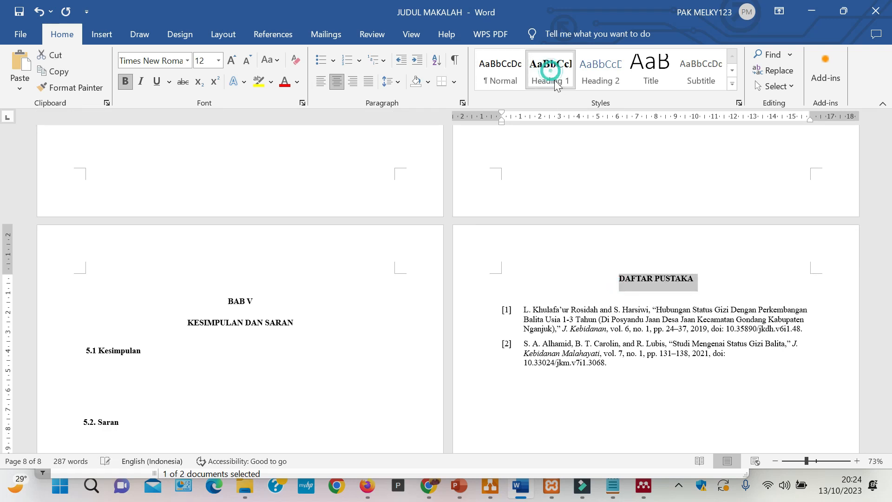
{"action": "left_click", "coordinate": [680, 404]}
- Insert a custom table of contents on a new line below the DAFTAR ISI title
{"action": "scroll", "coordinate": [680, 404], "scroll_direction": "up", "scroll_amount": 5}
{"action": "left_click_drag", "start_coordinate": [885, 359], "coordinate": [891, 172]}
{"action": "left_click", "coordinate": [706, 166]}
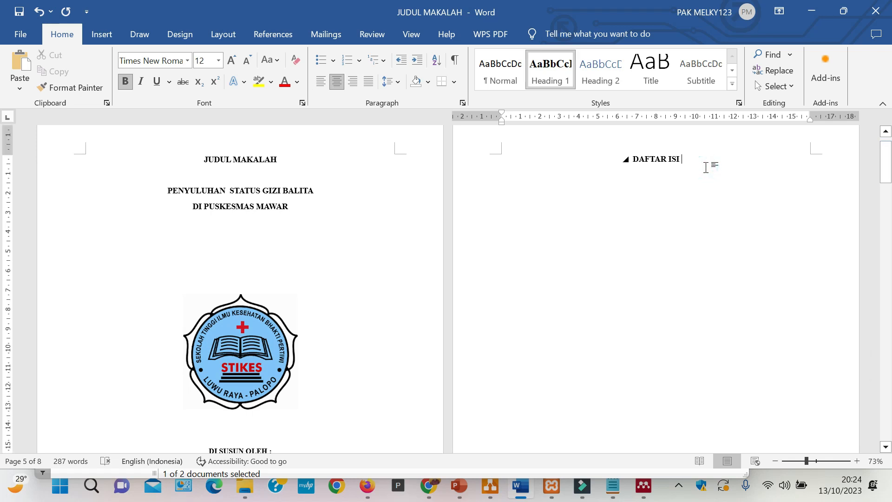
{"action": "key", "text": "Return"}
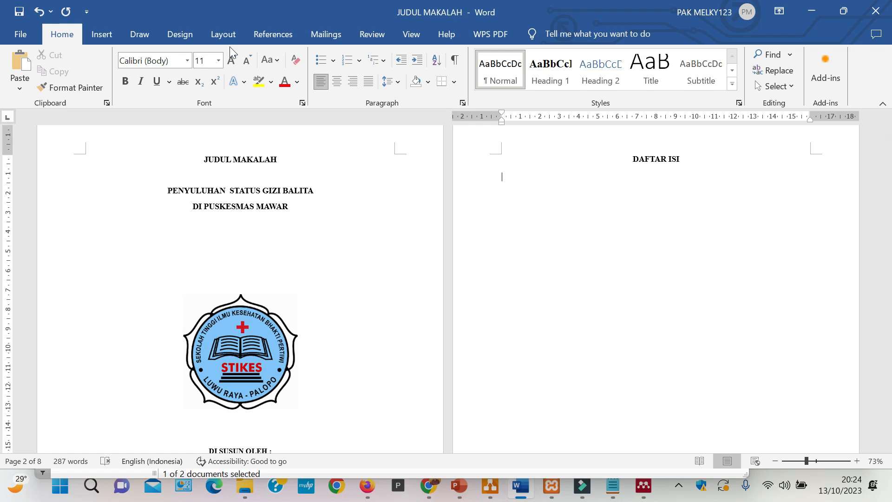
{"action": "left_click", "coordinate": [273, 34]}
{"action": "left_click", "coordinate": [15, 91]}
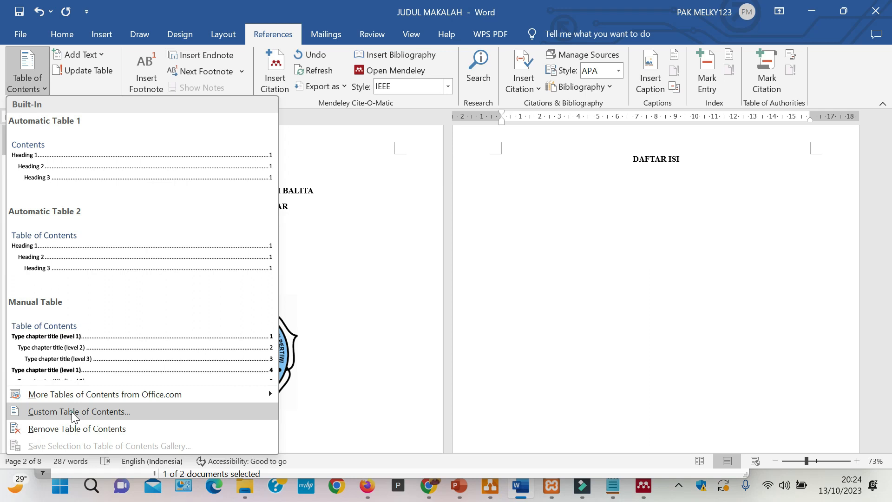
{"action": "left_click", "coordinate": [71, 412]}
{"action": "left_click", "coordinate": [536, 383]}
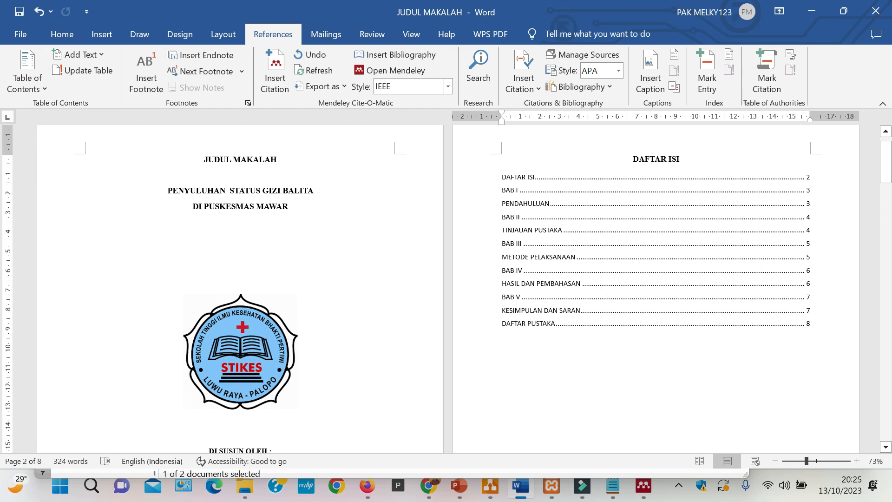
- Delete the blank lines above the BAB I heading on the page after the table of contents
{"action": "scroll", "coordinate": [446, 288], "scroll_direction": "down", "scroll_amount": 15}
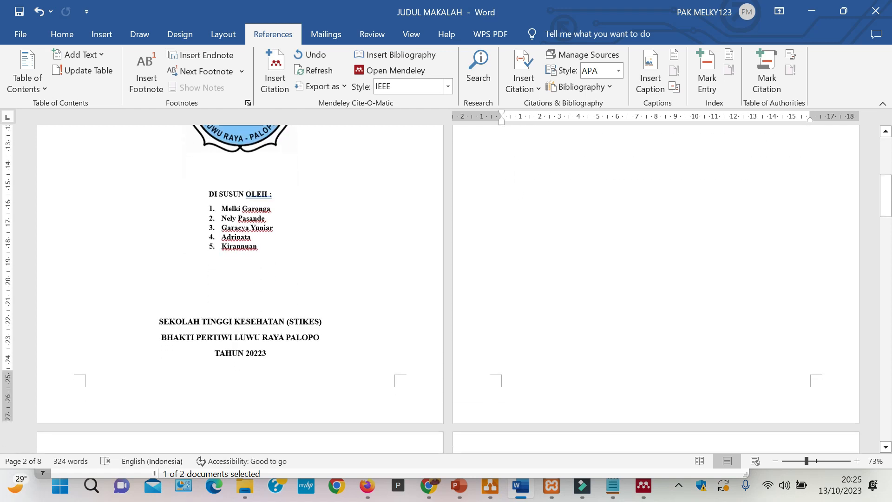
{"action": "scroll", "coordinate": [177, 254], "scroll_direction": "down", "scroll_amount": 5}
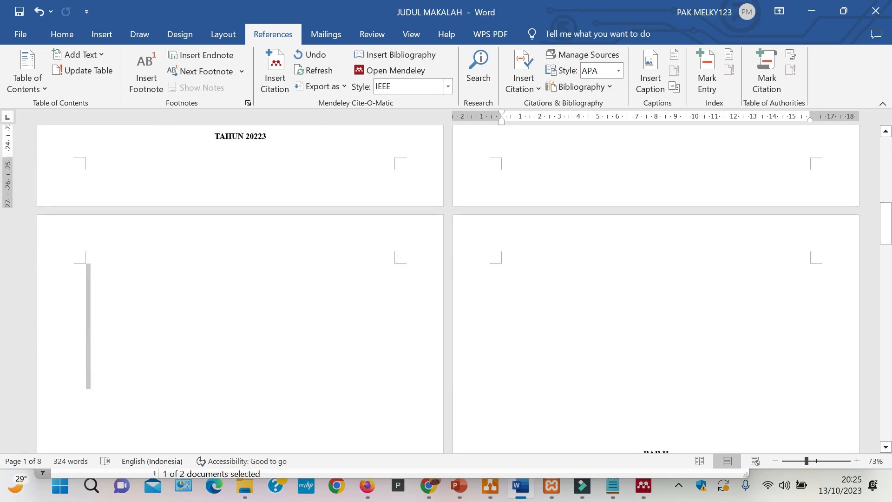
{"action": "left_click", "coordinate": [200, 283]}
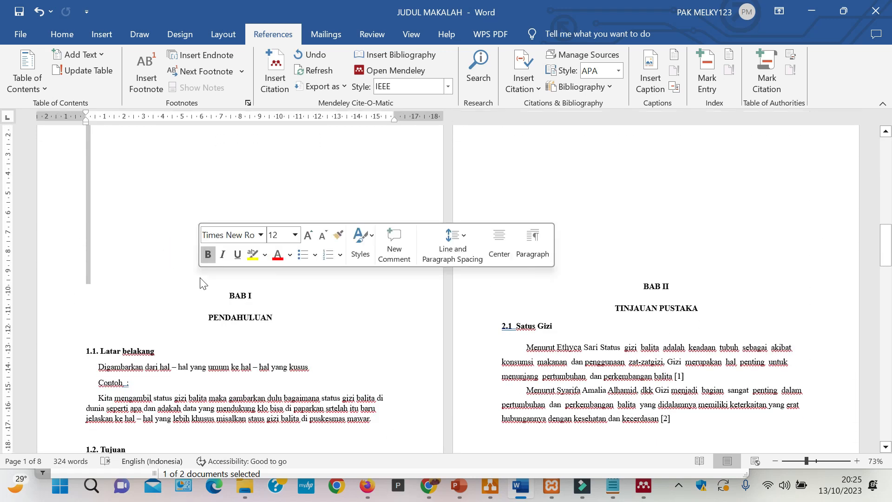
{"action": "scroll", "coordinate": [200, 283], "scroll_direction": "down", "scroll_amount": 3}
{"action": "scroll", "coordinate": [446, 288], "scroll_direction": "up", "scroll_amount": 2}
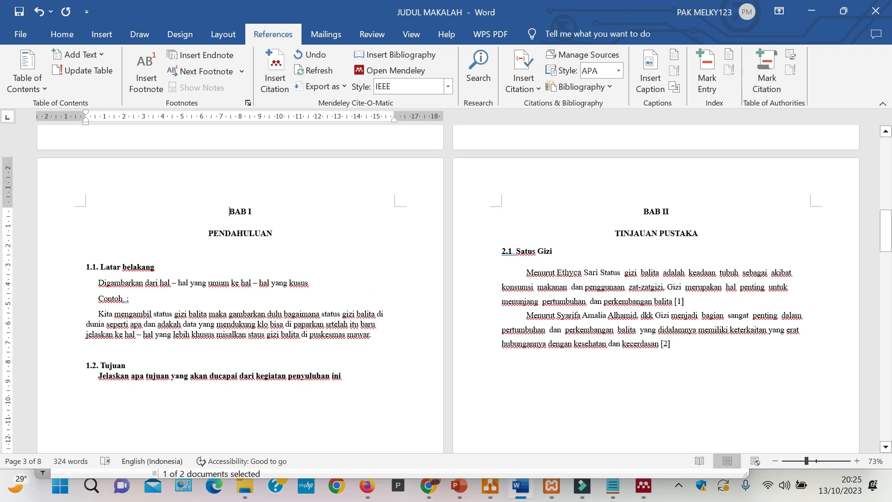
- Remove the automatic number from the "Latar belakang" subheading and apply the Heading 2 style to it
{"action": "scroll", "coordinate": [446, 288], "scroll_direction": "up", "scroll_amount": 10}
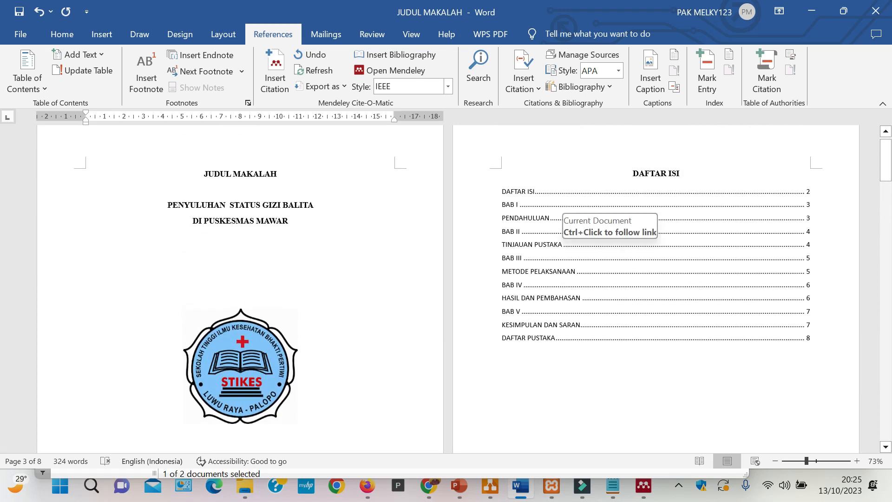
{"action": "scroll", "coordinate": [564, 265], "scroll_direction": "down", "scroll_amount": 1}
{"action": "scroll", "coordinate": [446, 288], "scroll_direction": "down", "scroll_amount": 14}
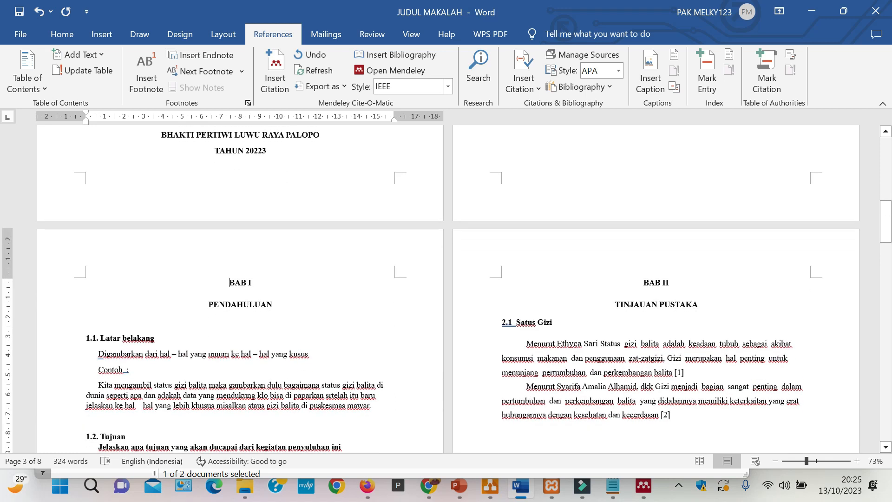
{"action": "left_click", "coordinate": [102, 338]}
{"action": "key", "text": "BackSpace"}
{"action": "key", "text": "BackSpace"}
{"action": "left_click", "coordinate": [60, 34]}
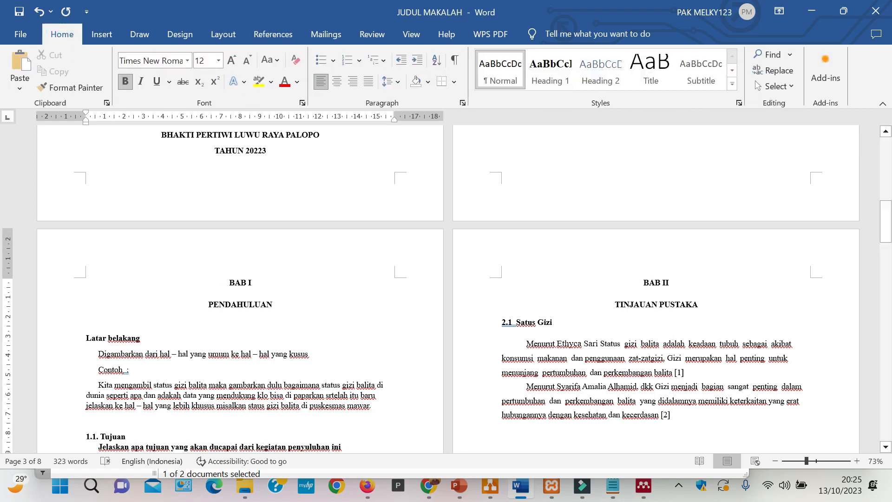
{"action": "left_click", "coordinate": [599, 80]}
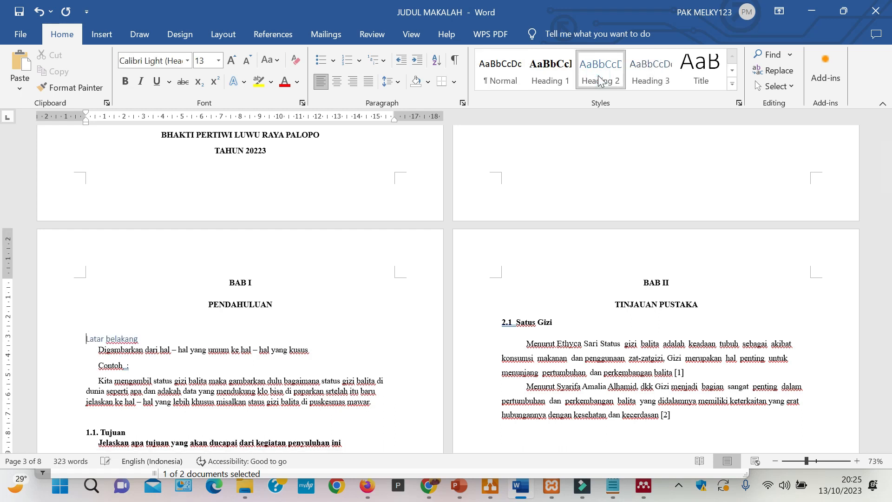
- Modify the Heading 2 style to Times New Roman, 12 pt, bold, with the Automatic font color
{"action": "right_click", "coordinate": [598, 75]}
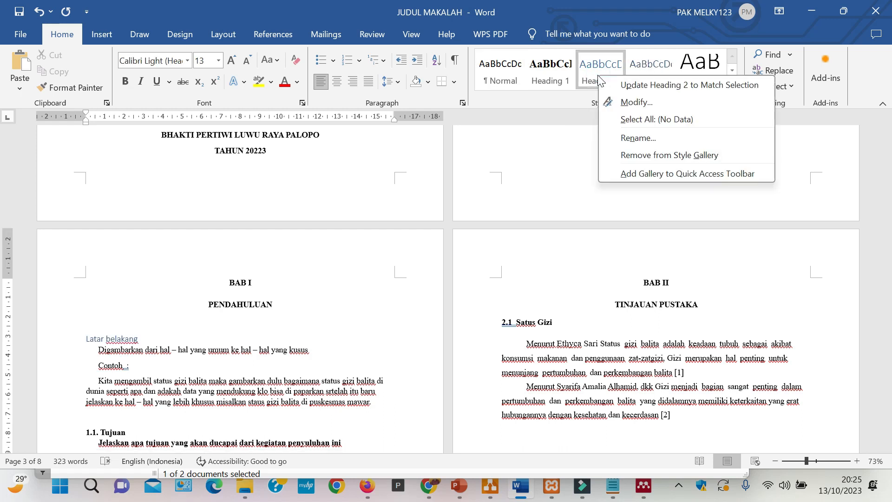
{"action": "left_click", "coordinate": [624, 102]}
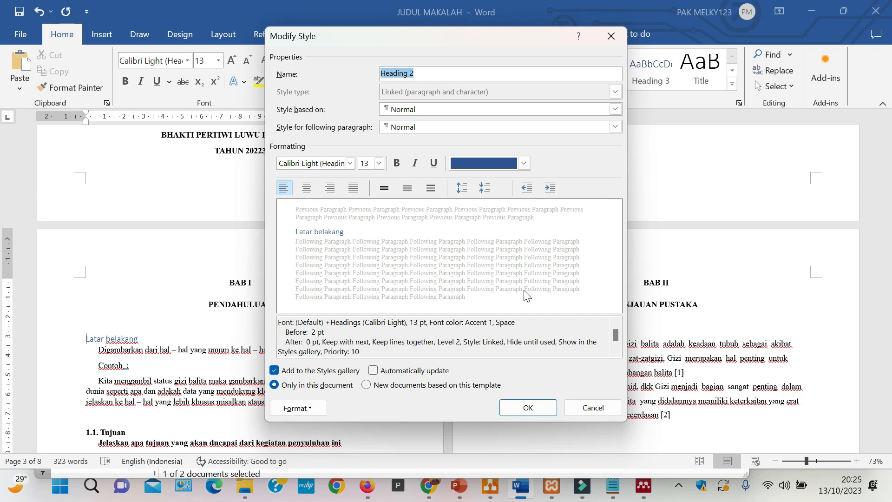
{"action": "left_click", "coordinate": [350, 163]}
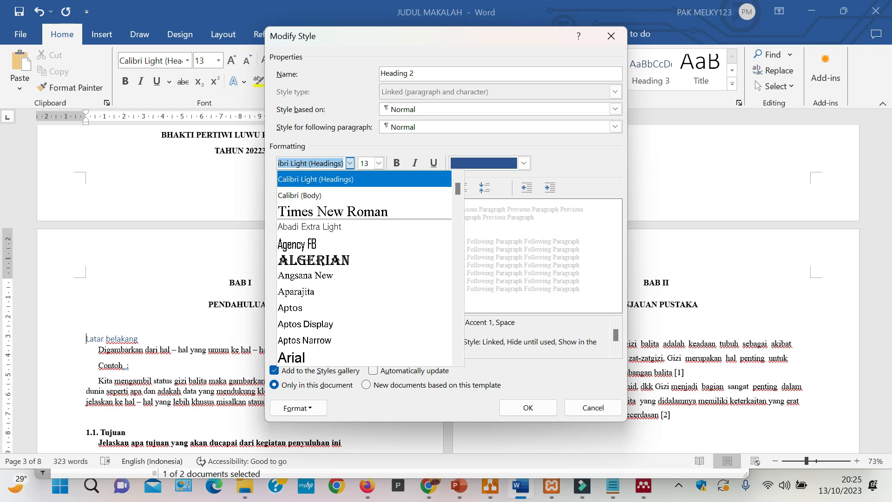
{"action": "type", "text": "Times New Roman"}
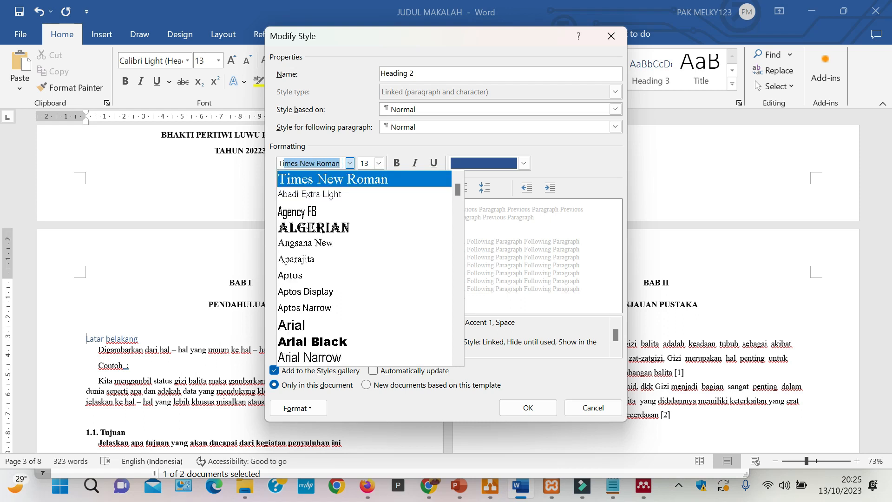
{"action": "key", "text": "Return"}
{"action": "left_click", "coordinate": [379, 163]}
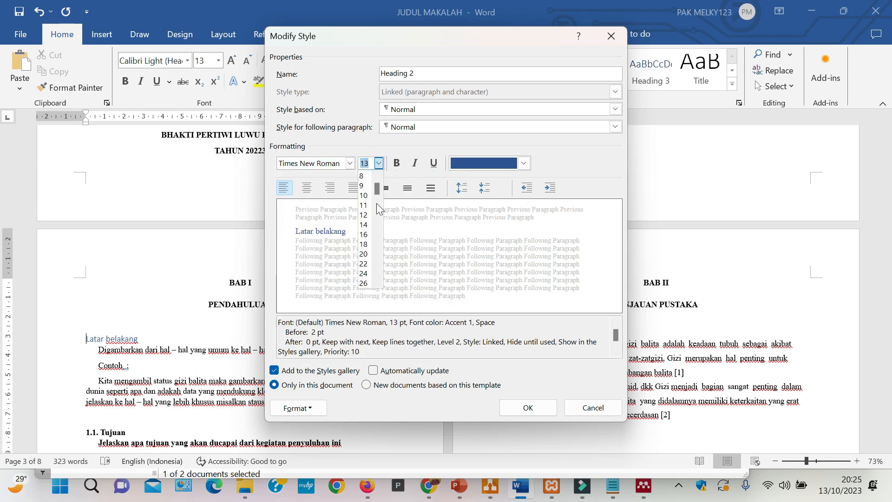
{"action": "left_click", "coordinate": [370, 215]}
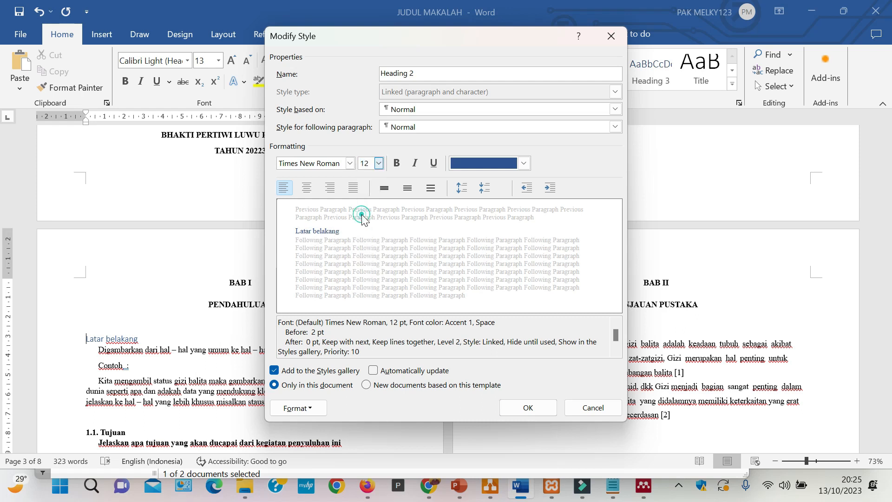
{"action": "left_click", "coordinate": [395, 163]}
{"action": "left_click", "coordinate": [524, 163]}
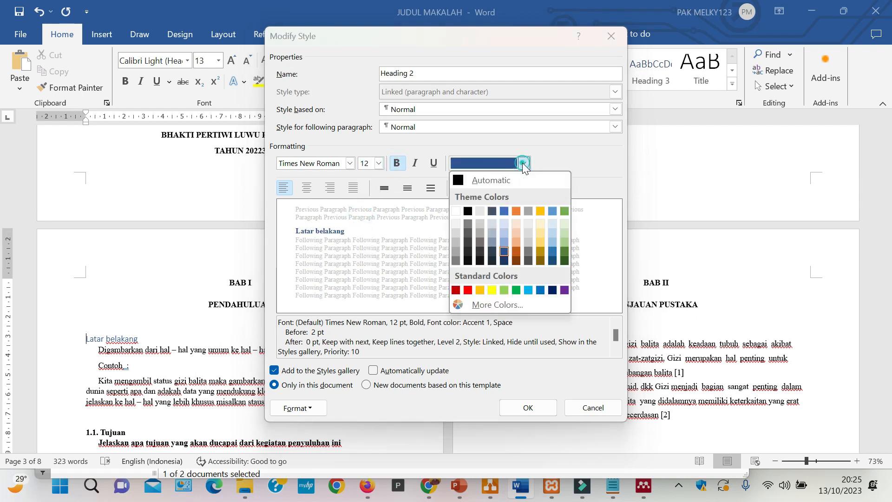
{"action": "left_click", "coordinate": [469, 181]}
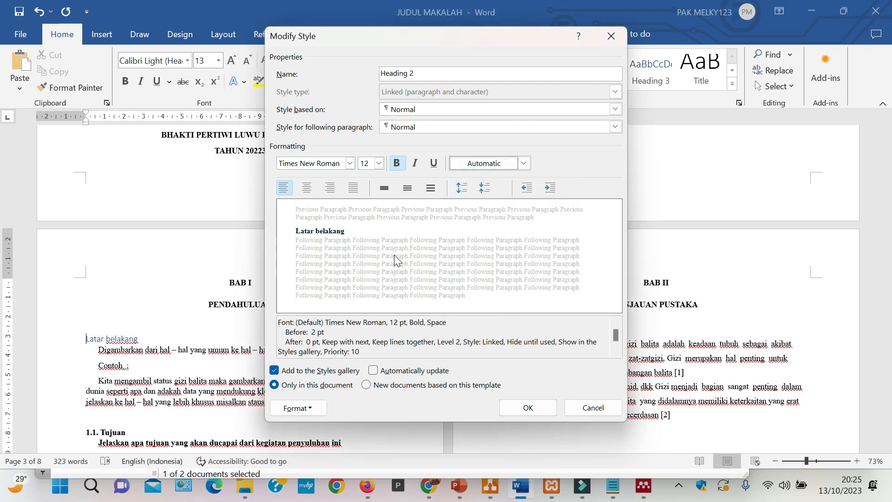
- Add the 1.1, 1.2, 1.3 numbering format to the Heading 2 style and save the style changes
{"action": "left_click", "coordinate": [315, 412]}
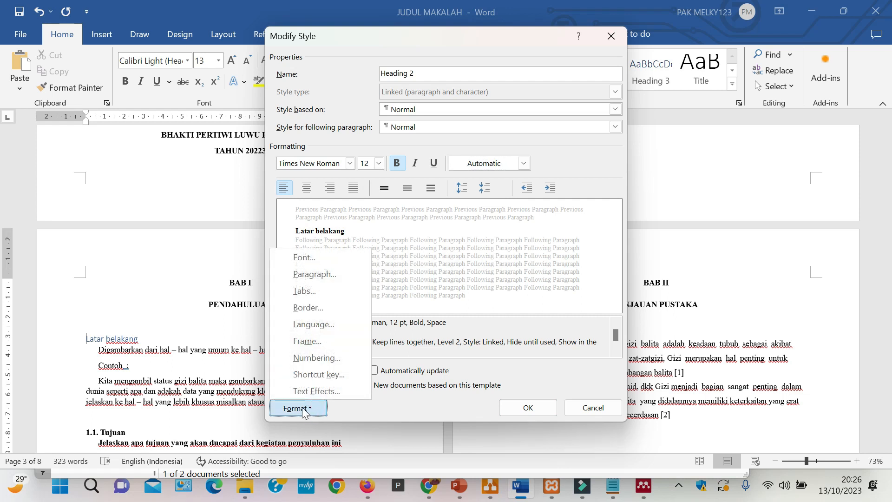
{"action": "left_click", "coordinate": [302, 410]}
{"action": "left_click", "coordinate": [303, 411]}
{"action": "left_click", "coordinate": [318, 357]}
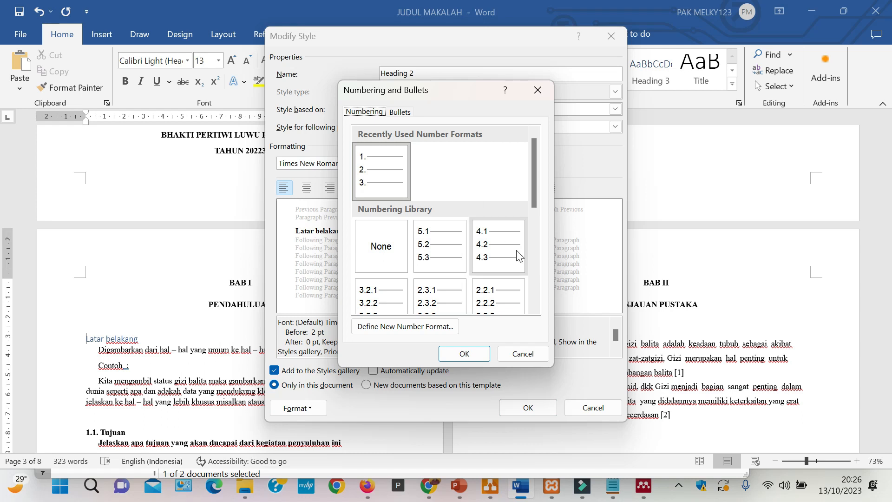
{"action": "scroll", "coordinate": [519, 254], "scroll_direction": "down", "scroll_amount": 3}
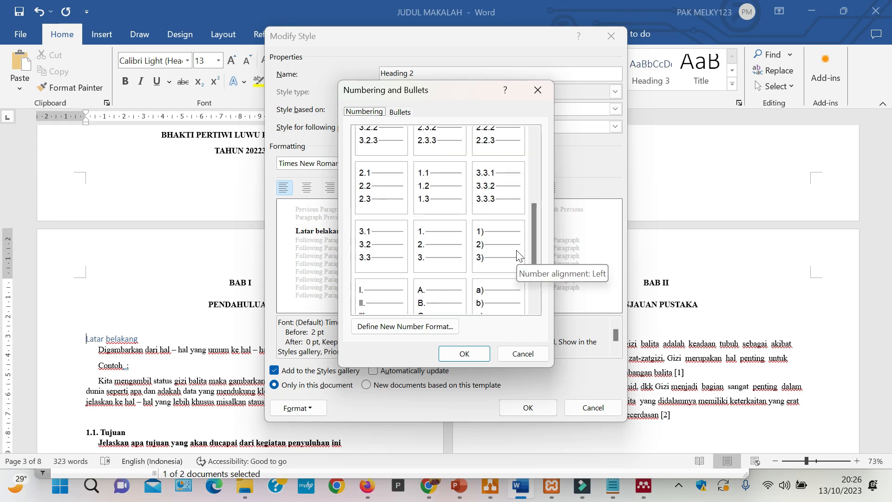
{"action": "scroll", "coordinate": [519, 255], "scroll_direction": "up", "scroll_amount": 3}
{"action": "scroll", "coordinate": [518, 254], "scroll_direction": "down", "scroll_amount": 5}
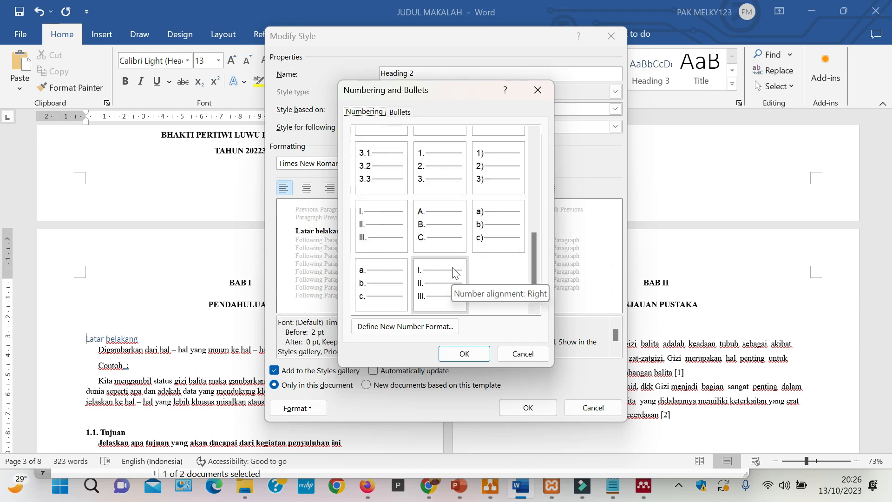
{"action": "scroll", "coordinate": [432, 274], "scroll_direction": "up", "scroll_amount": 3}
{"action": "left_click", "coordinate": [444, 277]}
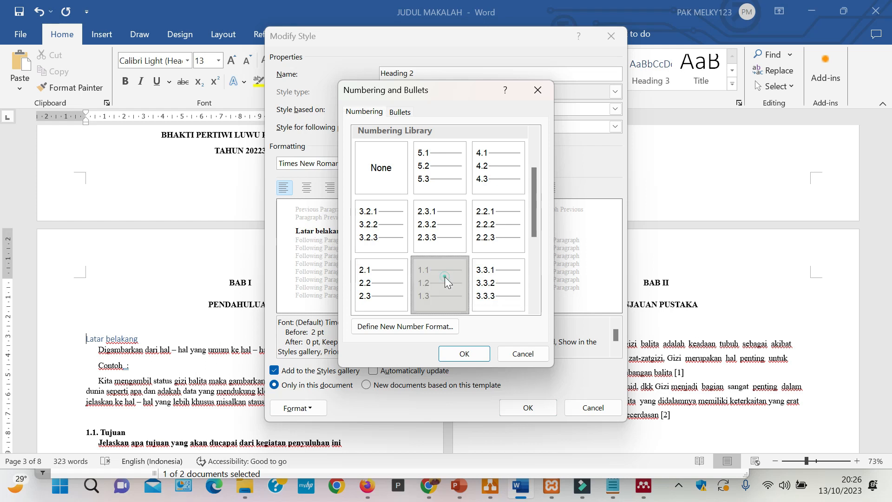
{"action": "left_click", "coordinate": [463, 354]}
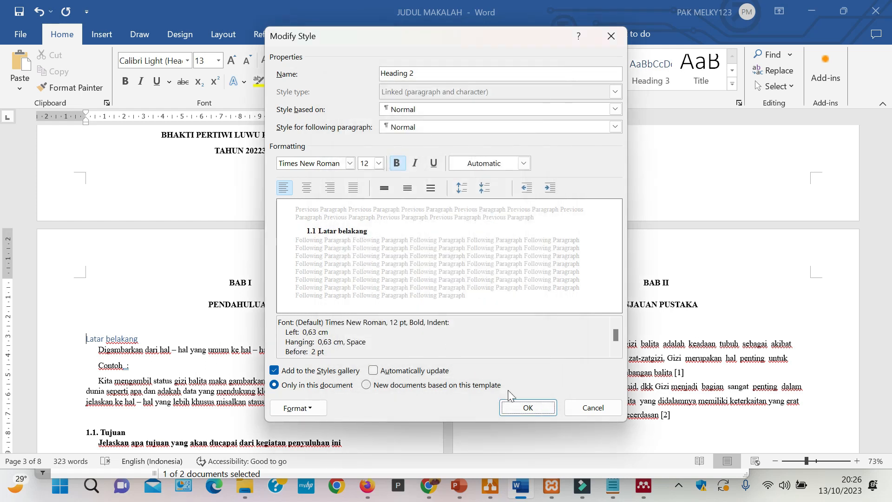
{"action": "left_click", "coordinate": [527, 408]}
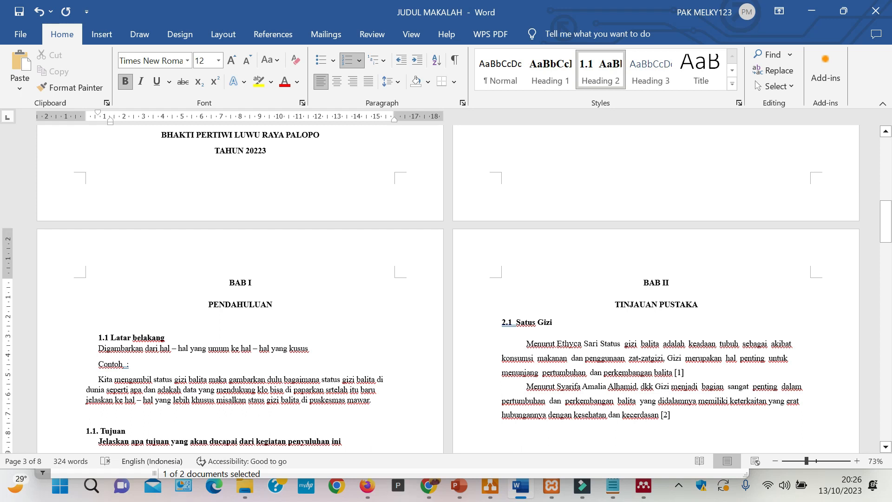
- Modify the Heading 2 style again to increase its paragraph spacing to 14 pt before
{"action": "right_click", "coordinate": [610, 74]}
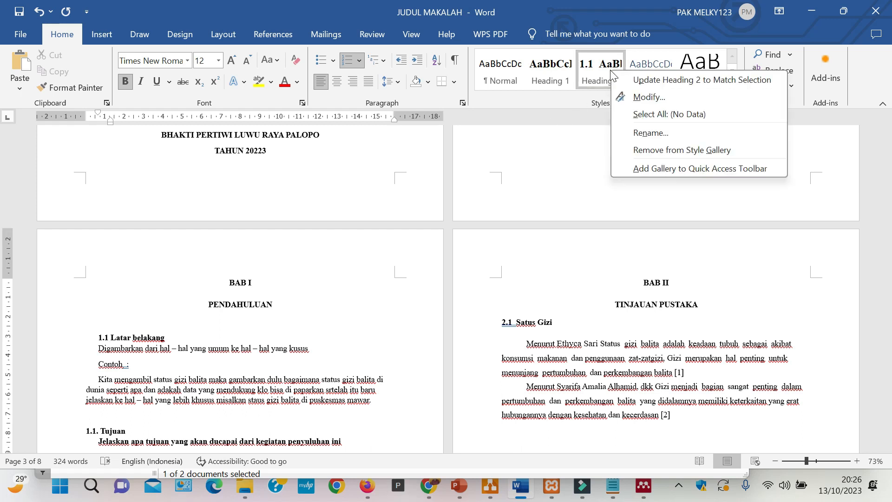
{"action": "left_click", "coordinate": [633, 101]}
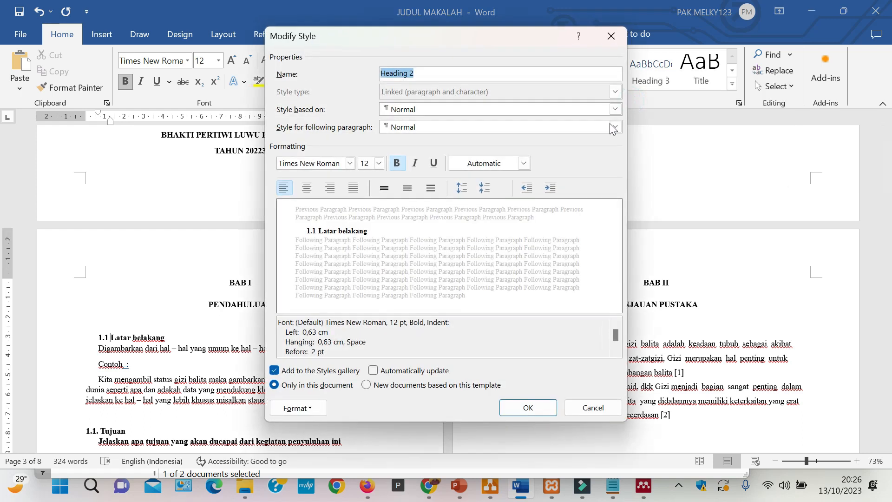
{"action": "left_click", "coordinate": [461, 188]}
{"action": "left_click", "coordinate": [522, 409]}
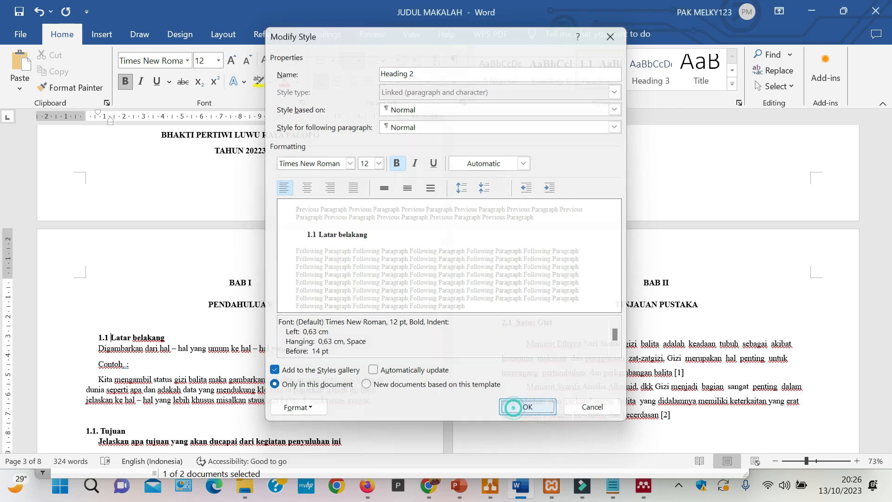
- Reduce the left indent of the "Latar belakang" subheading to about 0.5 cm on the ruler
{"action": "left_click_drag", "start_coordinate": [110, 122], "coordinate": [97, 126]}
{"action": "scroll", "coordinate": [445, 288], "scroll_direction": "down", "scroll_amount": 3}
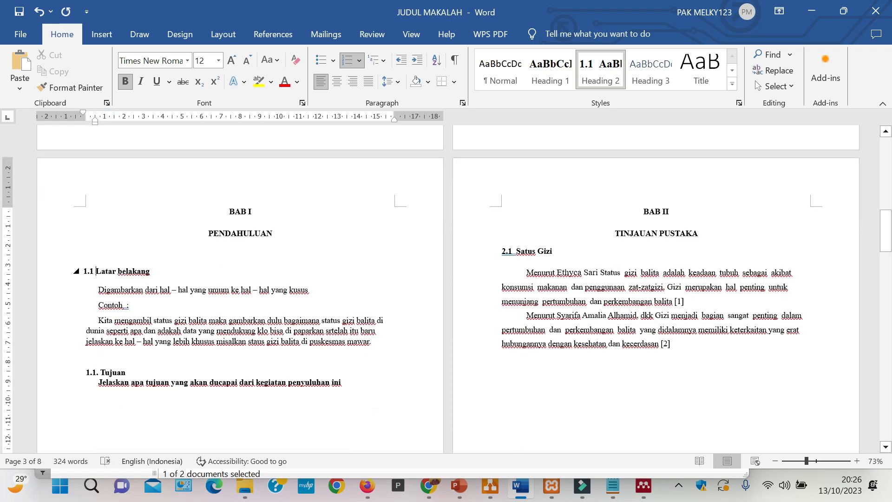
{"action": "triple_click", "coordinate": [158, 272]}
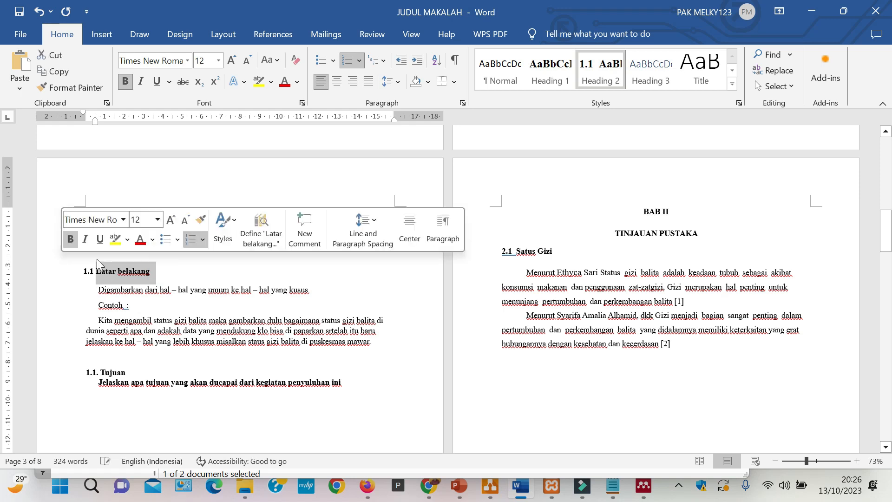
- Apply the Heading 2 style to the "Tujuan" subheading and reduce its left indent to about 0.5 cm
{"action": "left_click", "coordinate": [149, 367]}
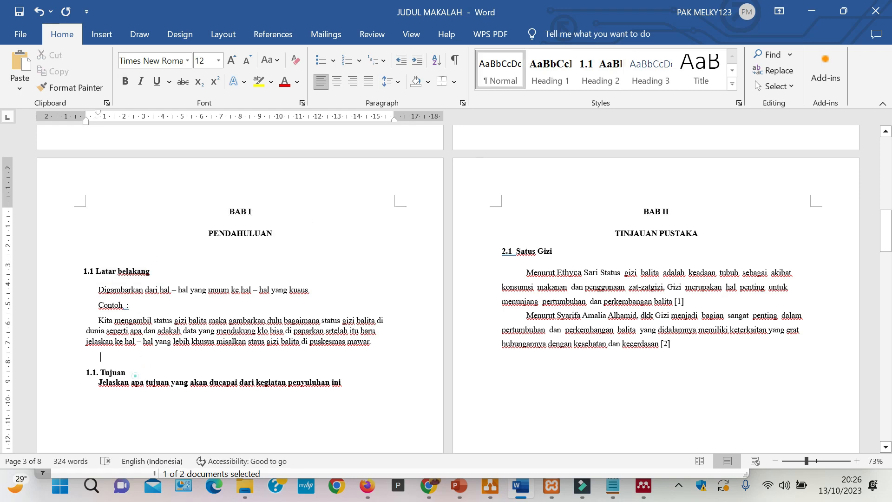
{"action": "double_click", "coordinate": [113, 372]}
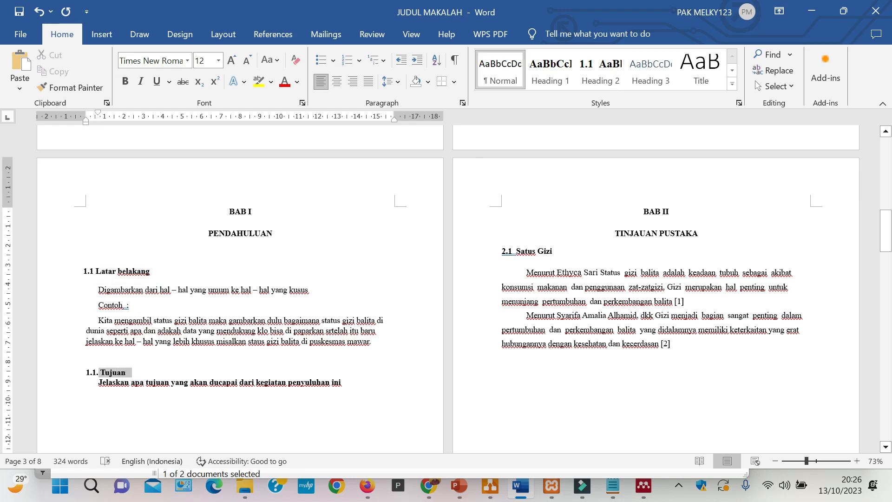
{"action": "left_click", "coordinate": [600, 72]}
{"action": "left_click_drag", "start_coordinate": [110, 123], "coordinate": [95, 129]}
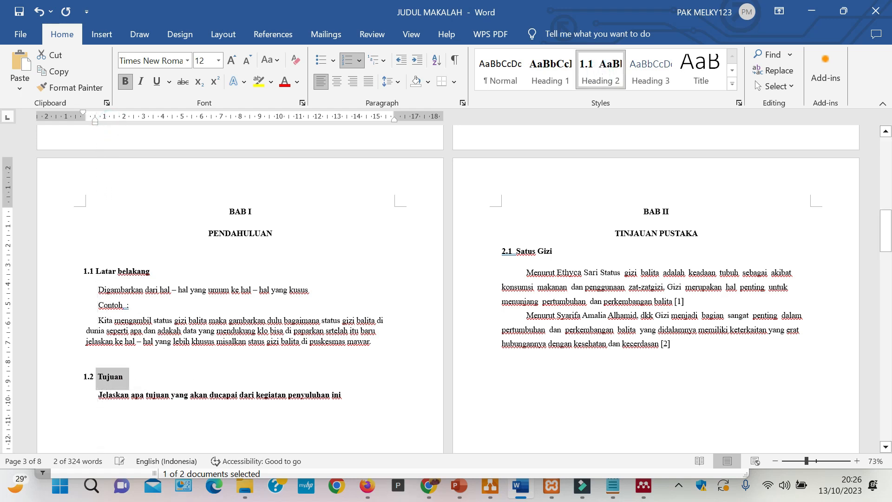
{"action": "left_click", "coordinate": [220, 366]}
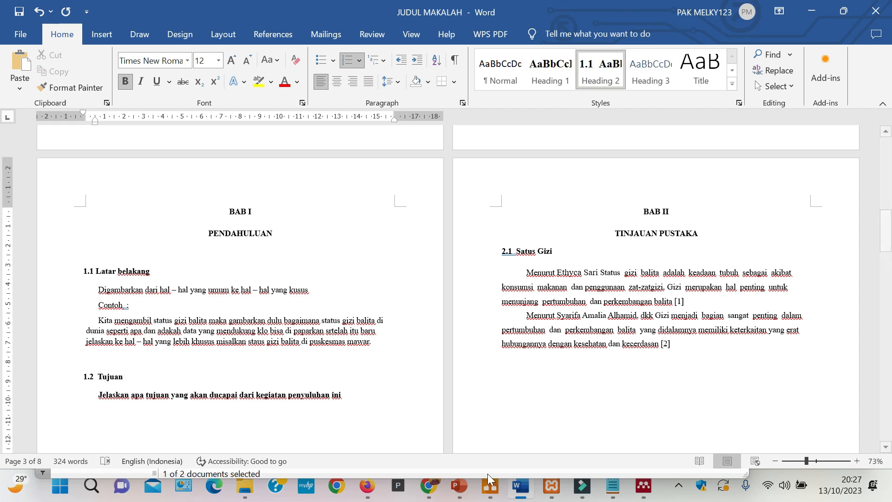
- Replace the existing table of contents under DAFTAR ISI with a new custom one showing 3 levels
{"action": "scroll", "coordinate": [446, 288], "scroll_direction": "up", "scroll_amount": 3}
{"action": "scroll", "coordinate": [446, 288], "scroll_direction": "up", "scroll_amount": 9}
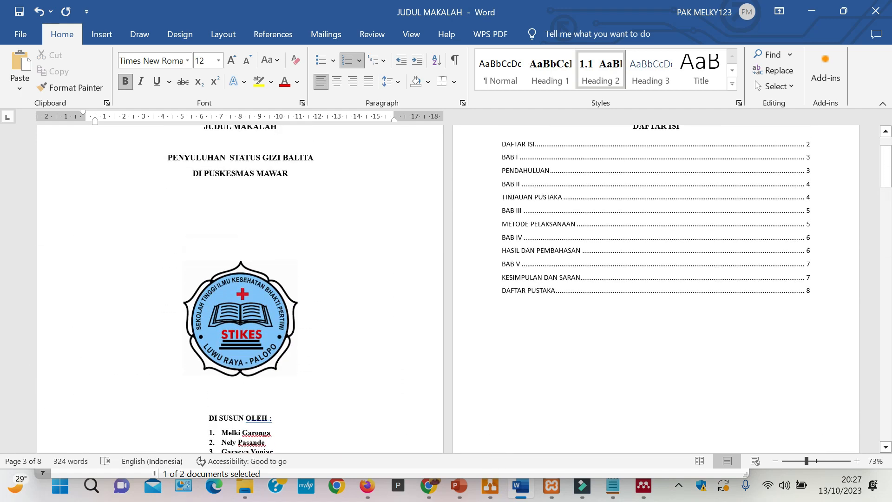
{"action": "left_click_drag", "start_coordinate": [499, 206], "coordinate": [810, 354]}
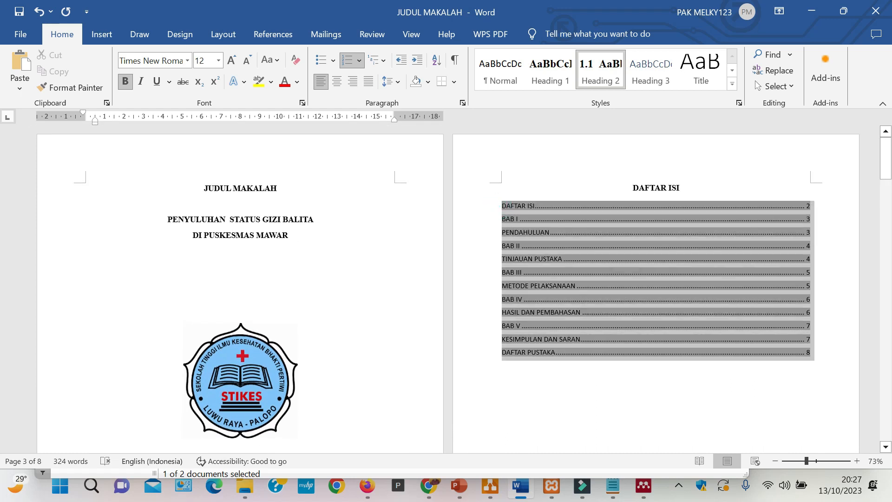
{"action": "left_click", "coordinate": [270, 34]}
{"action": "left_click", "coordinate": [39, 92]}
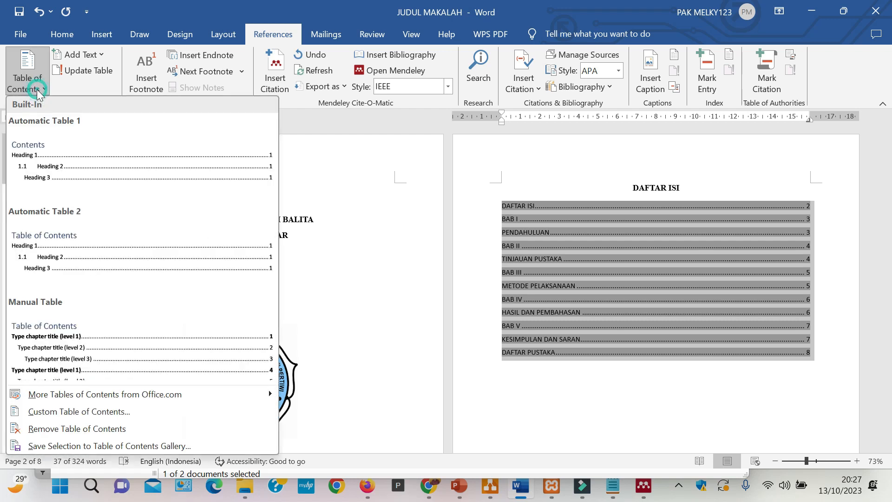
{"action": "left_click", "coordinate": [79, 411]}
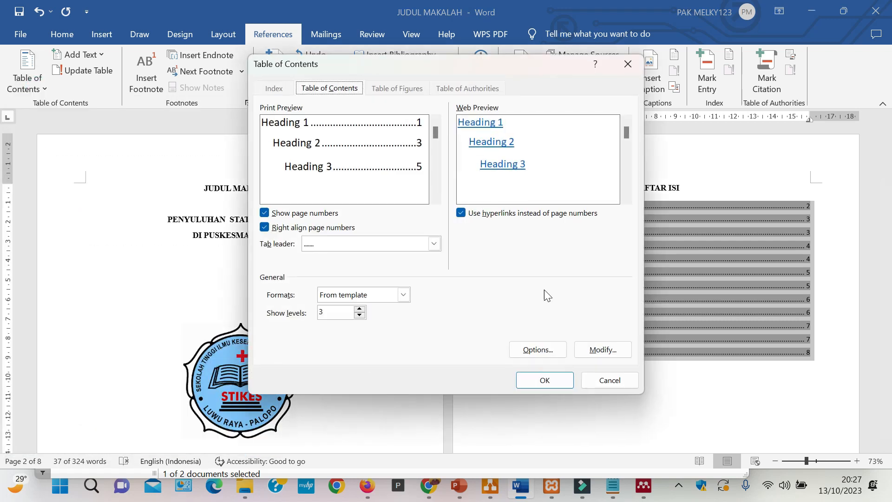
{"action": "left_click", "coordinate": [543, 380]}
{"action": "left_click", "coordinate": [422, 279]}
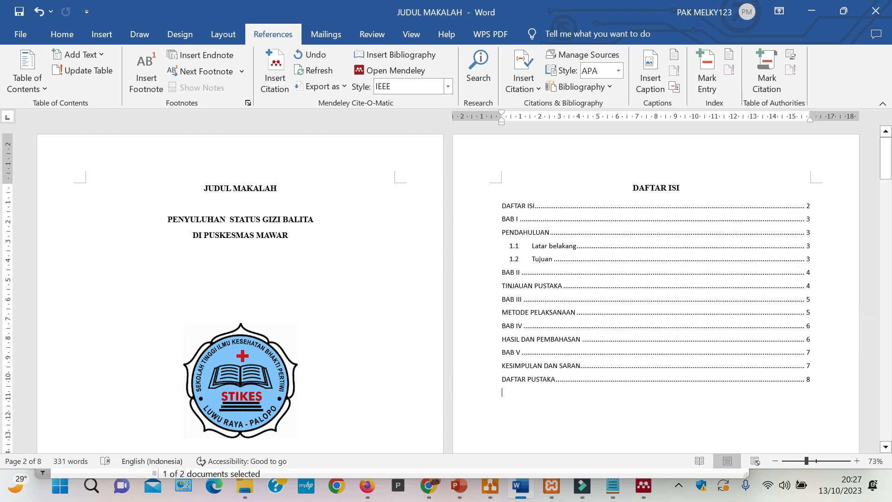
- Format all the table of contents entries in Times New Roman, 12 pt
{"action": "left_click", "coordinate": [501, 206]}
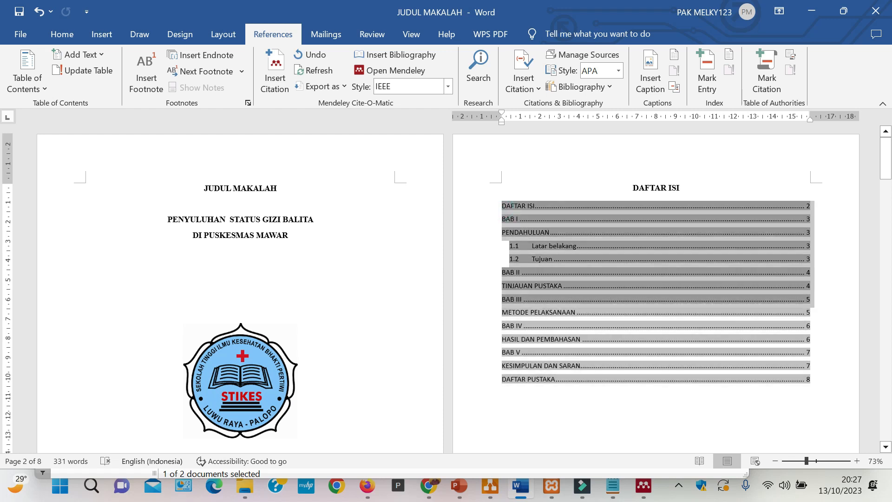
{"action": "left_click", "coordinate": [64, 40]}
{"action": "left_click", "coordinate": [167, 61]}
{"action": "type", "text": "Times New Roma"}
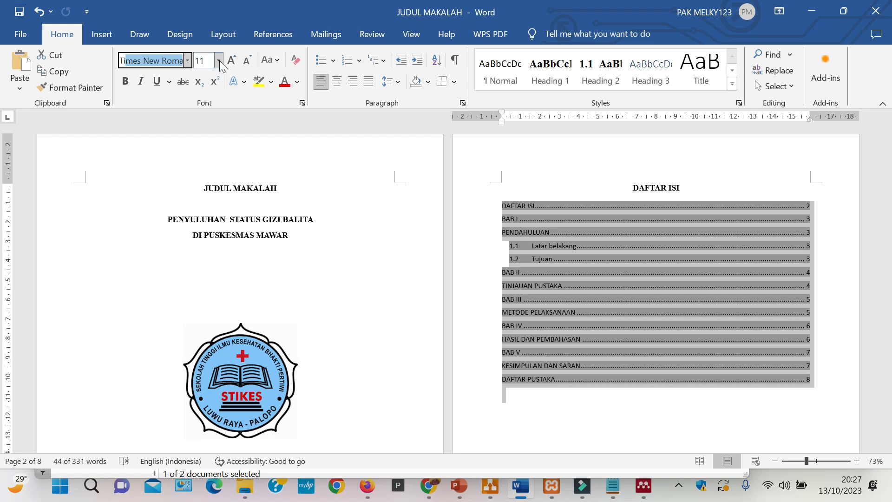
{"action": "key", "text": "Return"}
{"action": "left_click", "coordinate": [218, 63]}
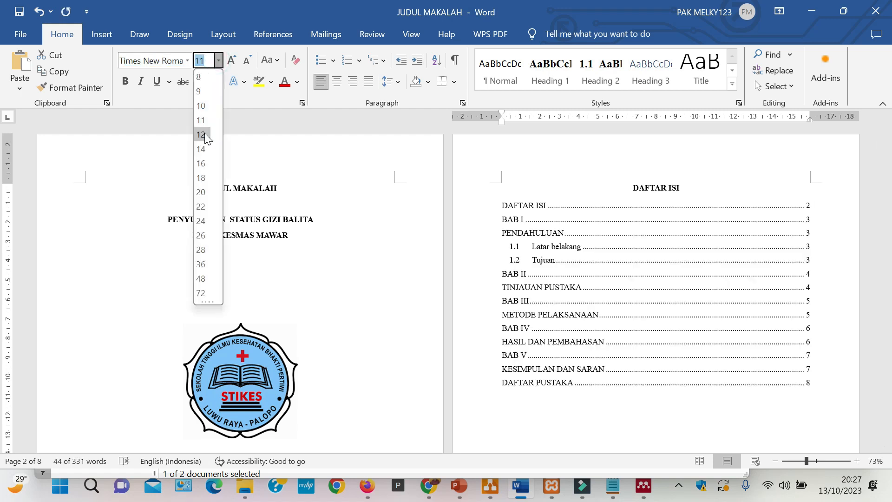
{"action": "left_click", "coordinate": [205, 132]}
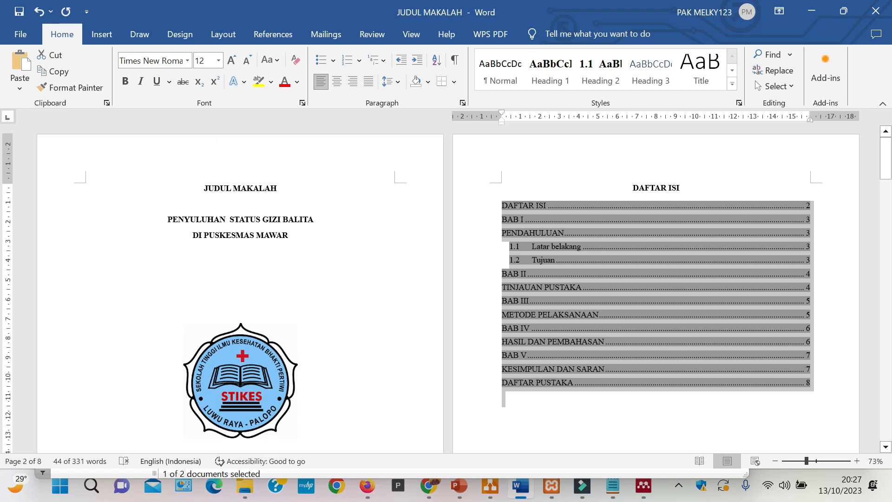
{"action": "left_click", "coordinate": [853, 343]}
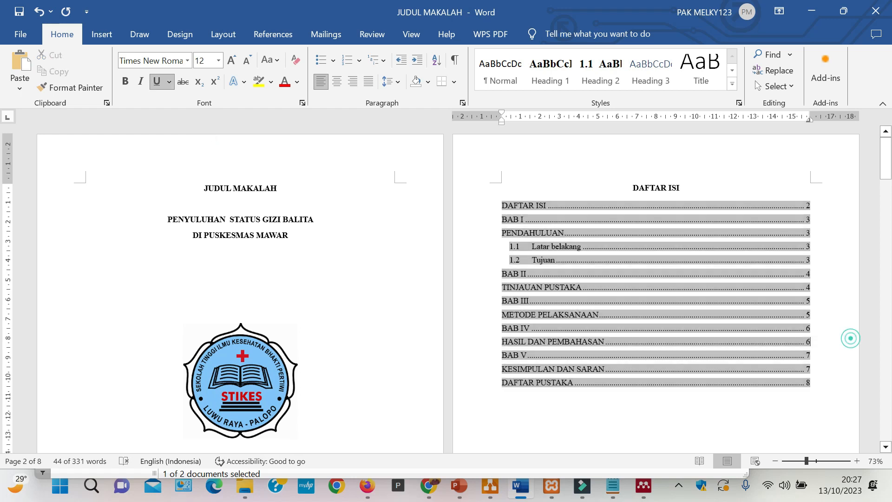
{"action": "left_click", "coordinate": [713, 184]}
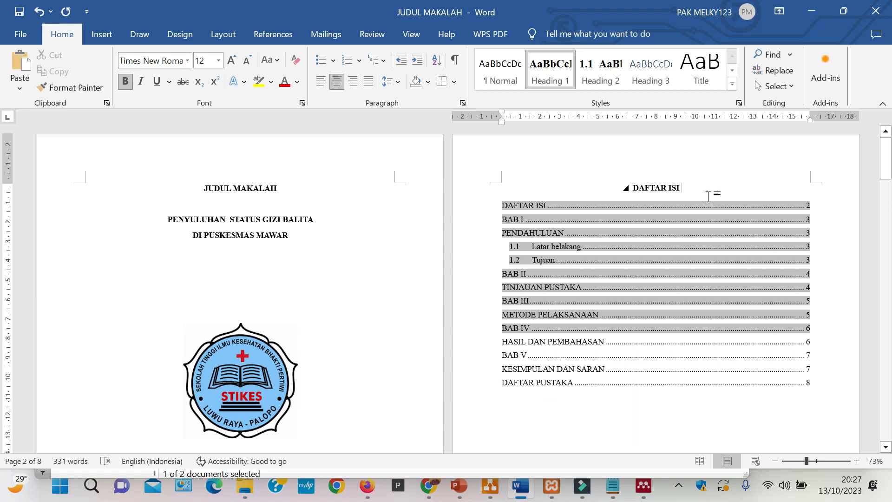
- Delete the blank lines above the BAB I heading on the page after the table of contents
{"action": "scroll", "coordinate": [711, 196], "scroll_direction": "down", "scroll_amount": 3}
{"action": "left_click", "coordinate": [641, 339]}
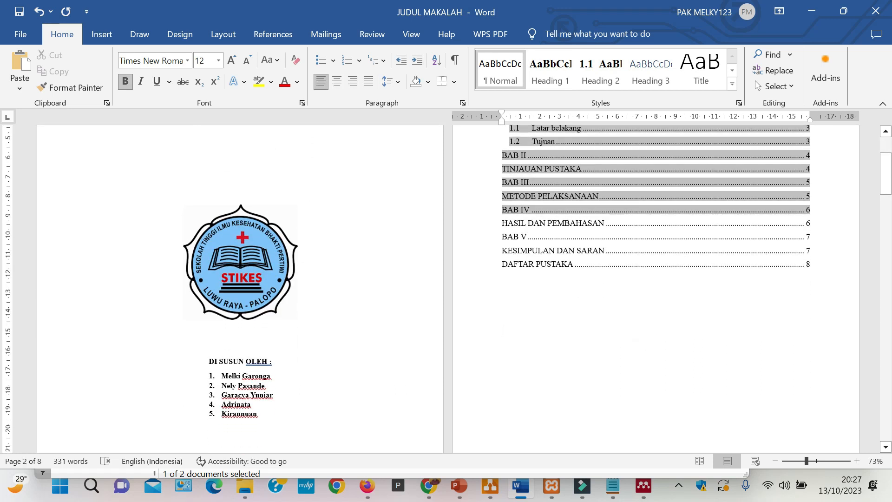
{"action": "scroll", "coordinate": [625, 313], "scroll_direction": "down", "scroll_amount": 5}
{"action": "left_click", "coordinate": [285, 327]}
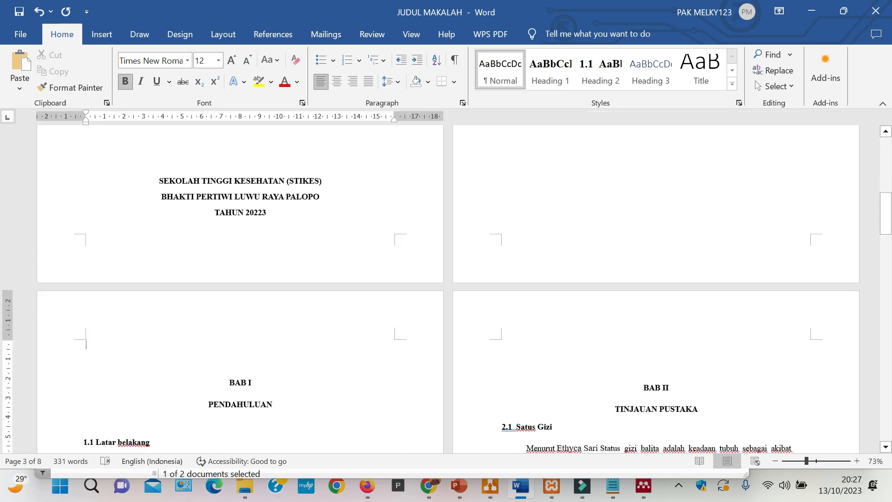
{"action": "key", "text": "Delete"}
{"action": "key", "text": "Delete"}
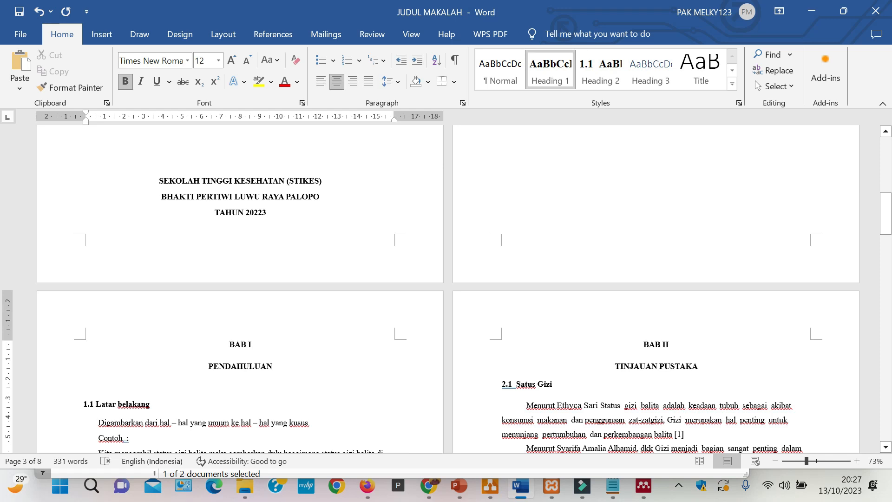
- Review the subheadings in the remaining chapters and compare them with the entries in the table of contents
{"action": "scroll", "coordinate": [445, 288], "scroll_direction": "down", "scroll_amount": 10}
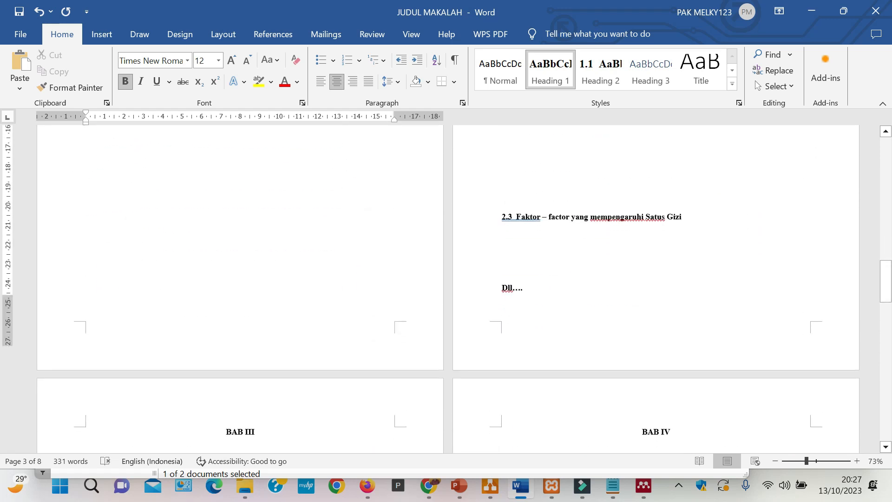
{"action": "scroll", "coordinate": [446, 288], "scroll_direction": "down", "scroll_amount": 1}
{"action": "scroll", "coordinate": [446, 288], "scroll_direction": "down", "scroll_amount": 9}
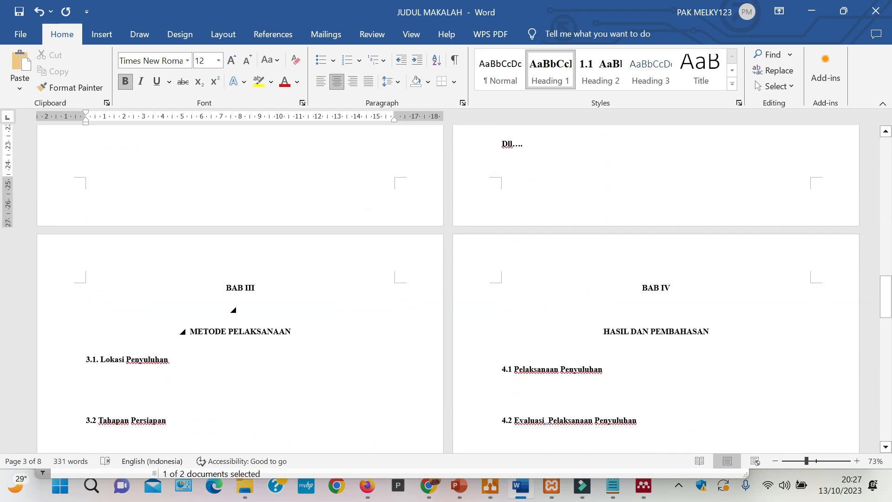
{"action": "scroll", "coordinate": [446, 288], "scroll_direction": "up", "scroll_amount": 18}
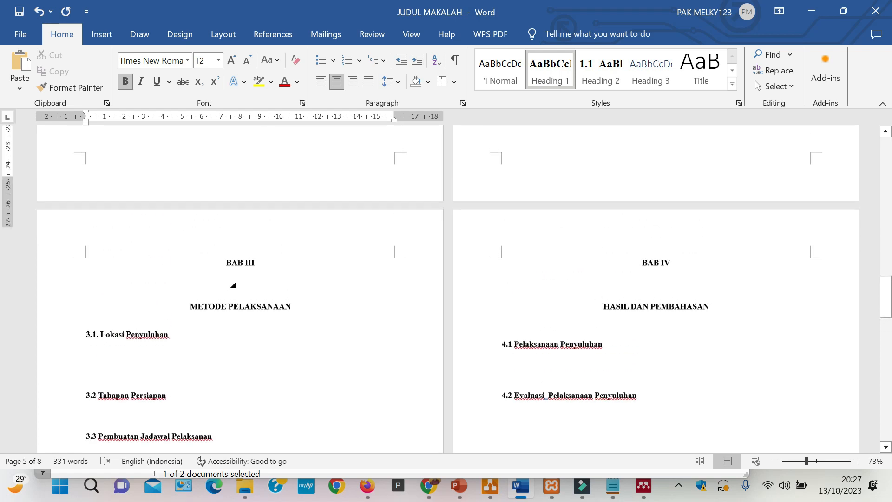
{"action": "scroll", "coordinate": [446, 288], "scroll_direction": "up", "scroll_amount": 20}
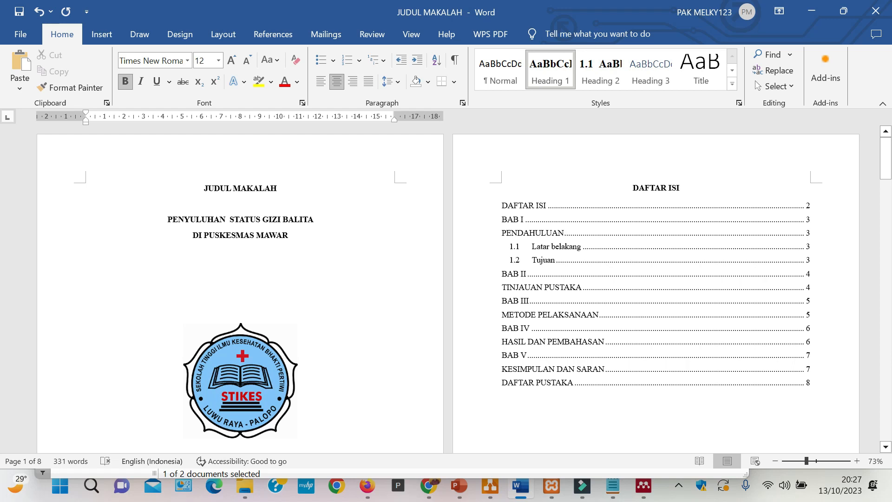
{"action": "scroll", "coordinate": [446, 288], "scroll_direction": "down", "scroll_amount": 5}
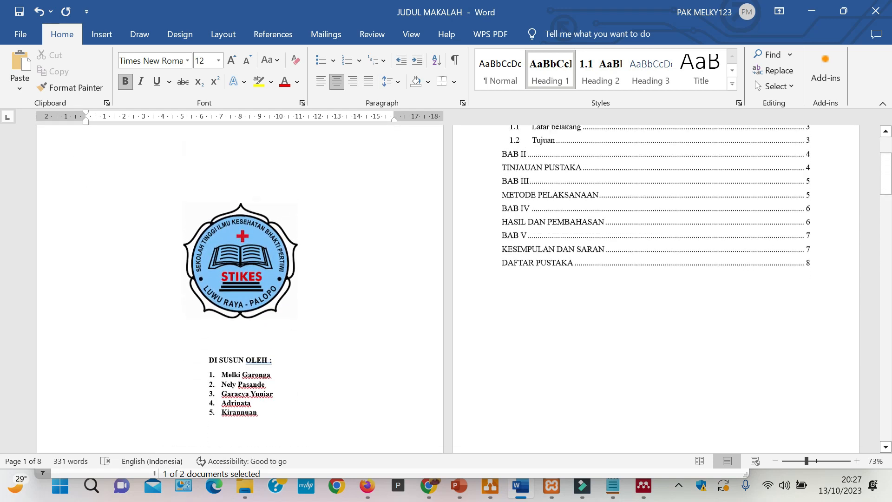
- Save the document and place the cursor below the table of contents
{"action": "scroll", "coordinate": [445, 288], "scroll_direction": "up", "scroll_amount": 5}
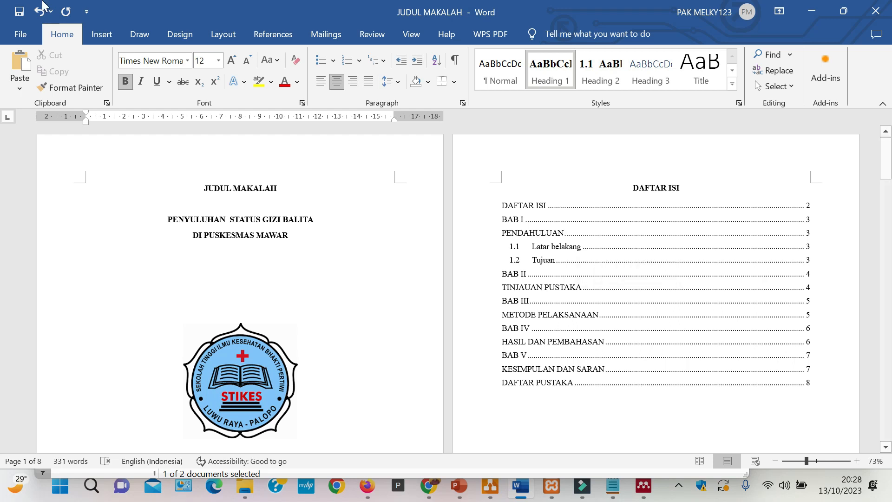
{"action": "left_click", "coordinate": [19, 12]}
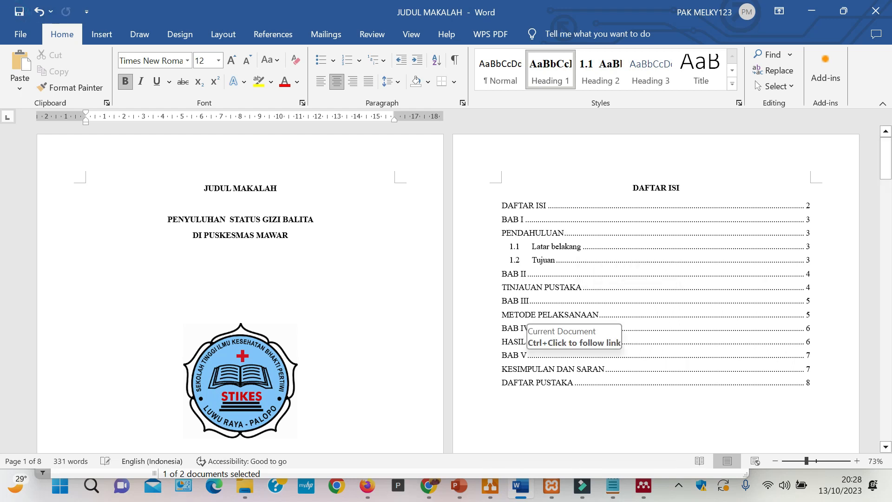
{"action": "left_click", "coordinate": [604, 412]}
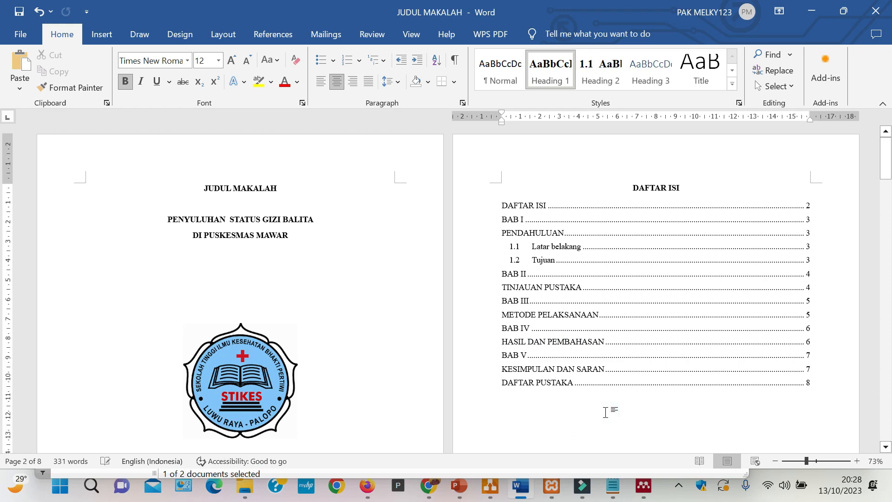